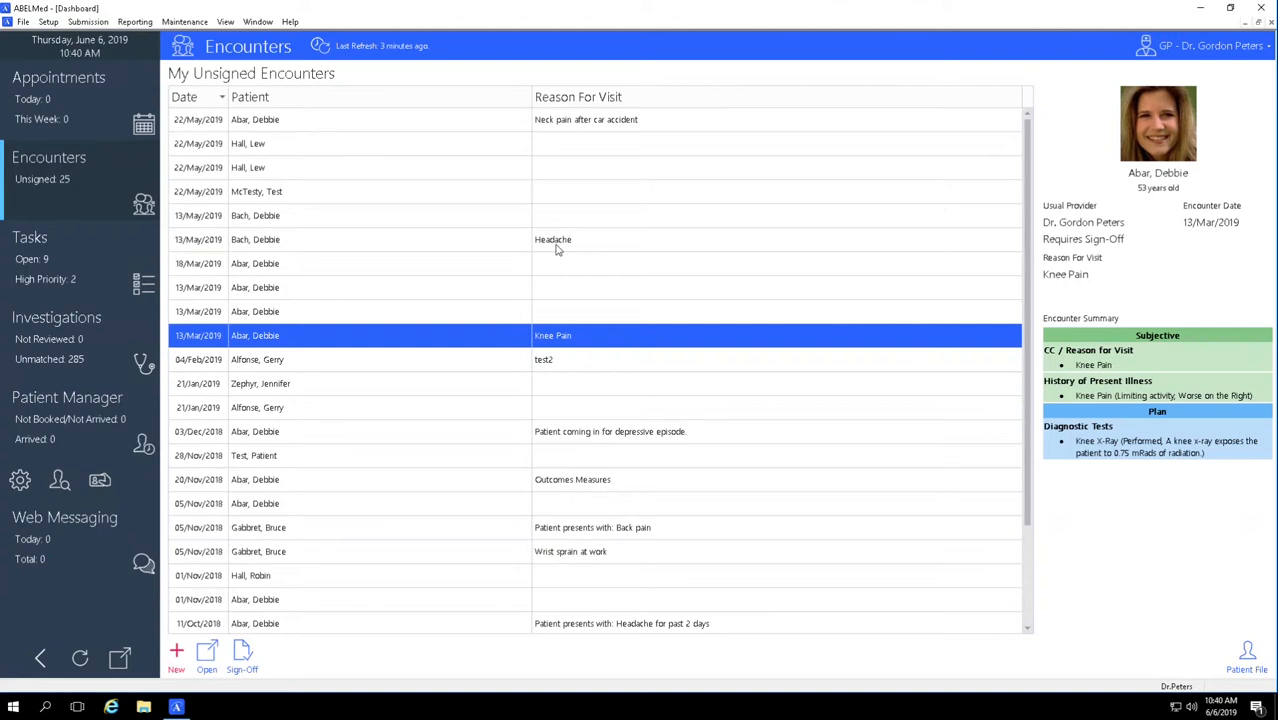
Open the 13/May/2019 Headache encounter, view its note in the patient file, and return to the unsigned encounters list
left_click(562, 244)
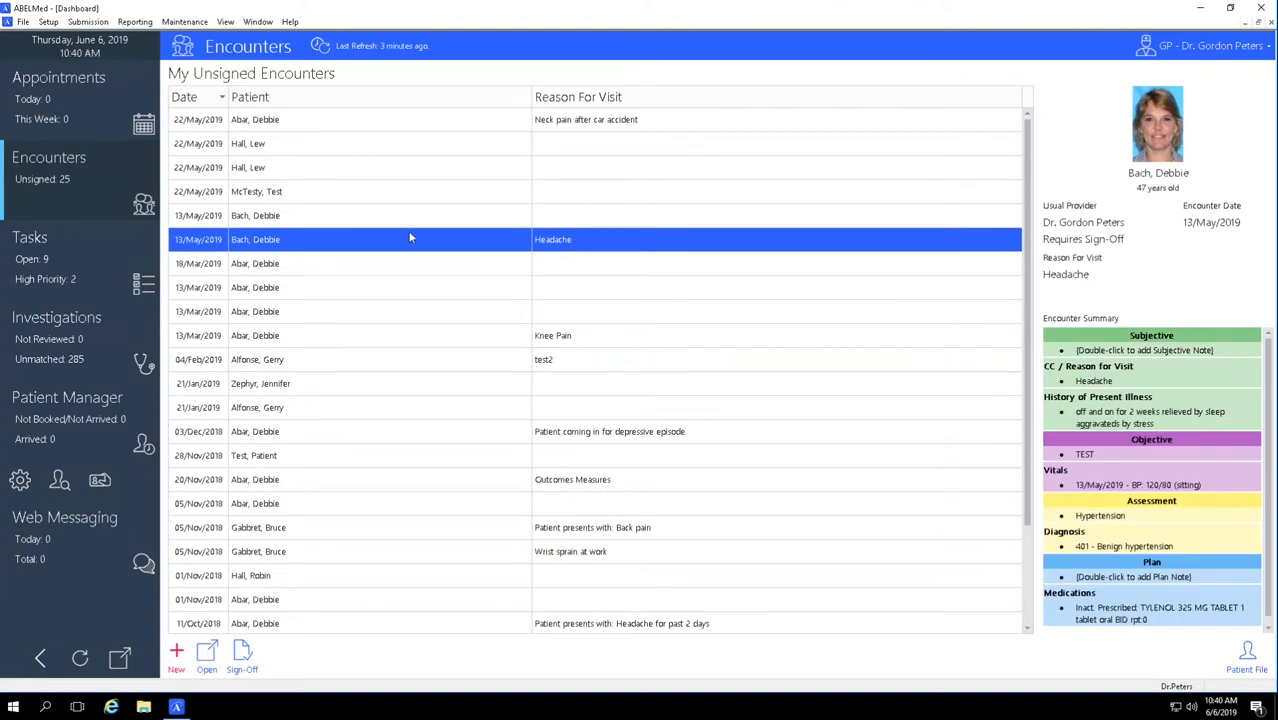
left_click(206, 655)
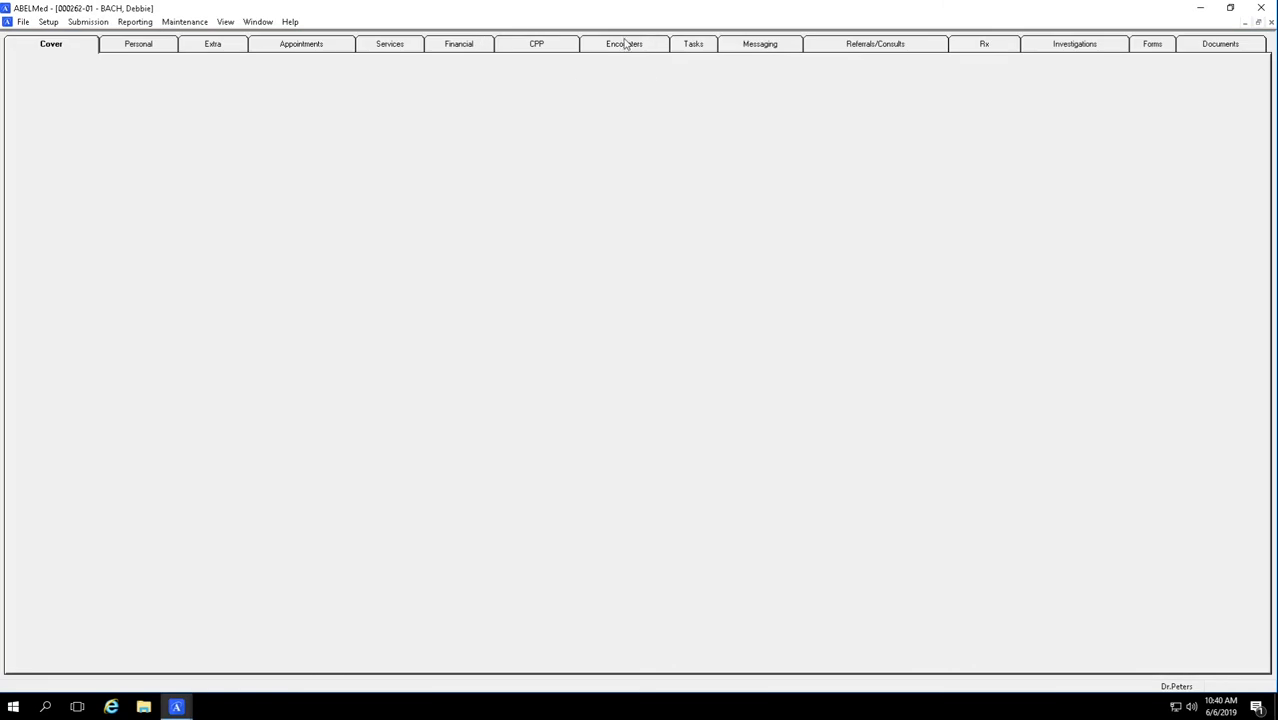
left_click(623, 45)
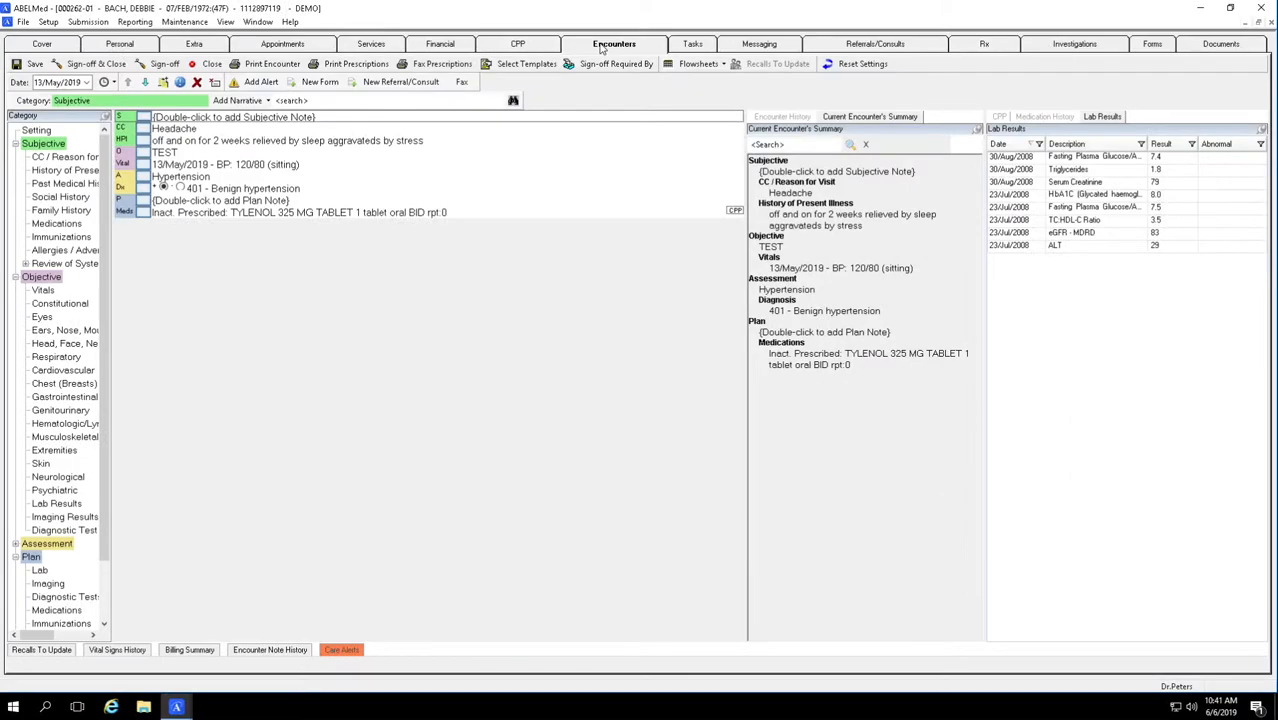
key("Escape")
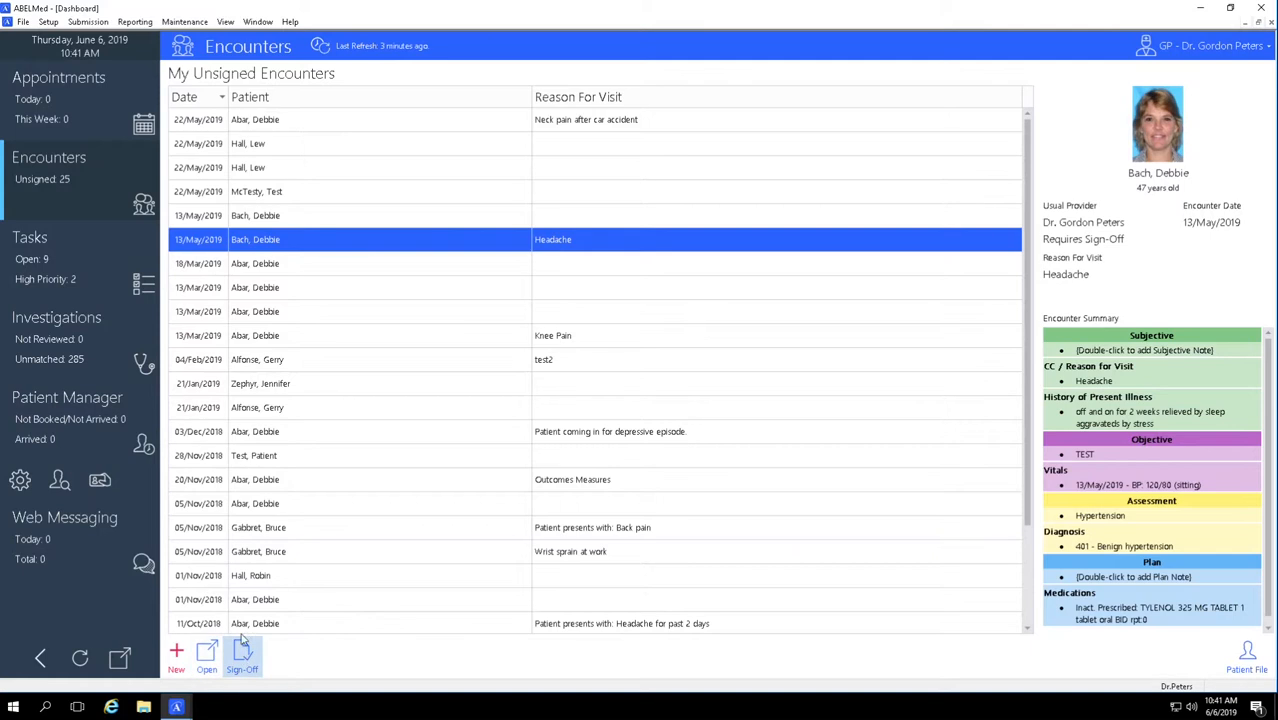
Sign off the 13/Mar/2019 Knee Pain encounter and refresh the unsigned encounters list
left_click(563, 343)
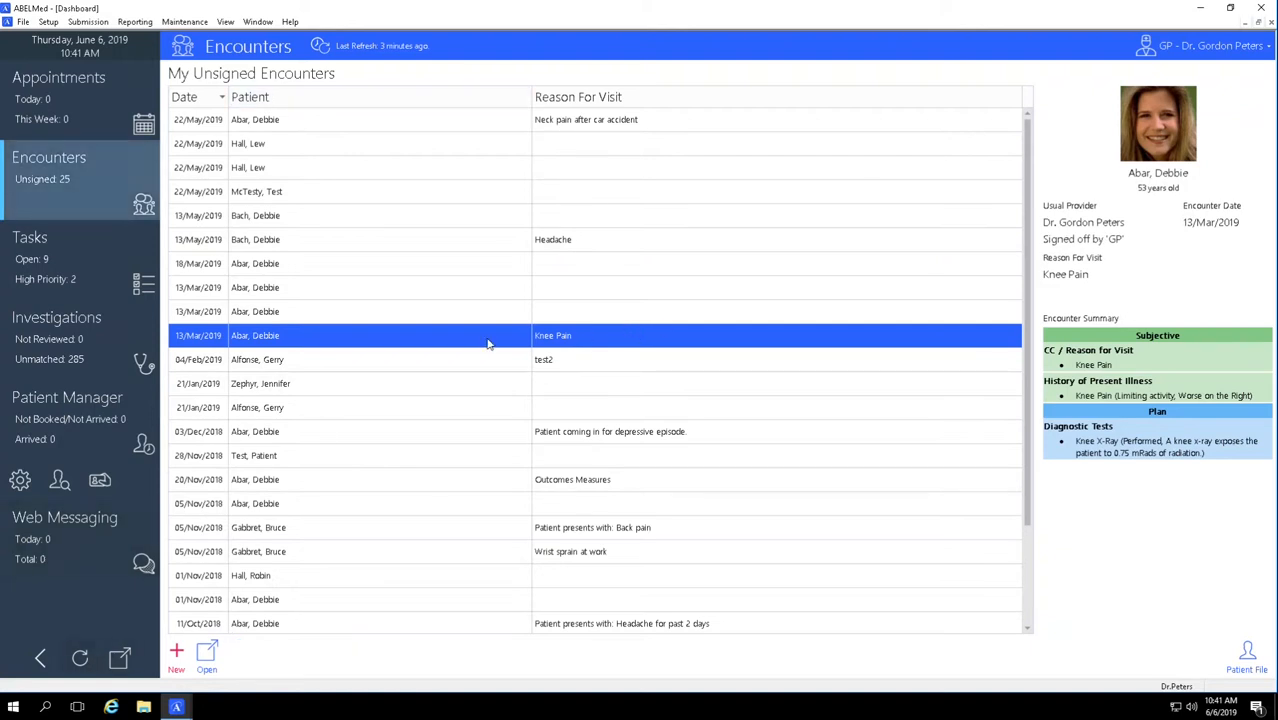
left_click(80, 658)
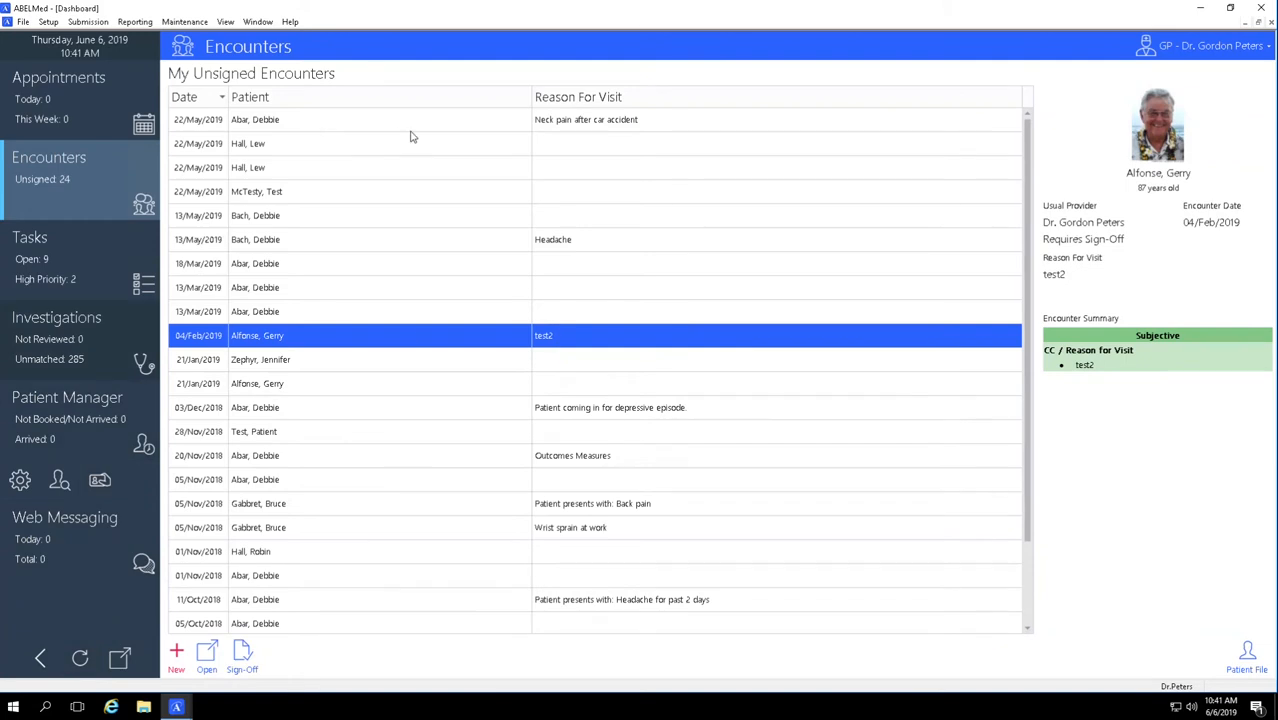
Open the unsigned 13/May/2019 Headache encounter from the list
left_click(555, 241)
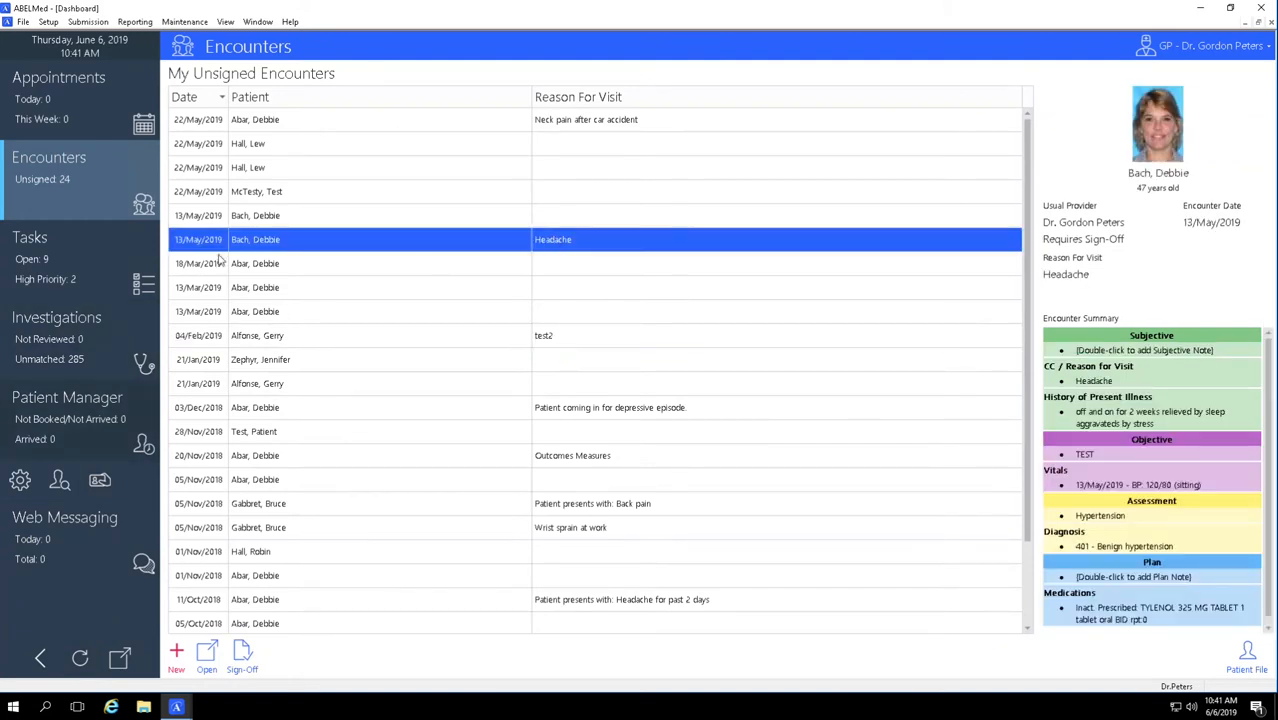
left_click(206, 654)
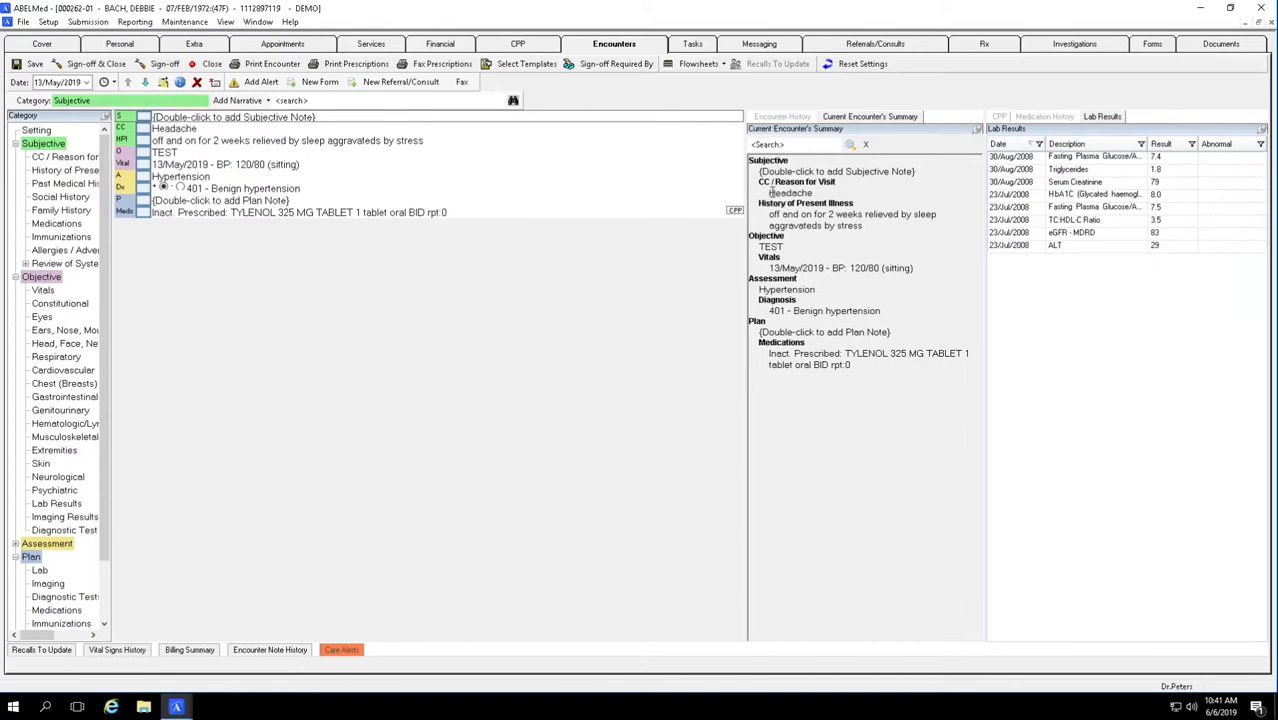
Reset the encounter window's panel layout to its defaults and widen the CPP and Encounter History panels to about 40% of the window
left_click_drag(746, 206, 750, 206)
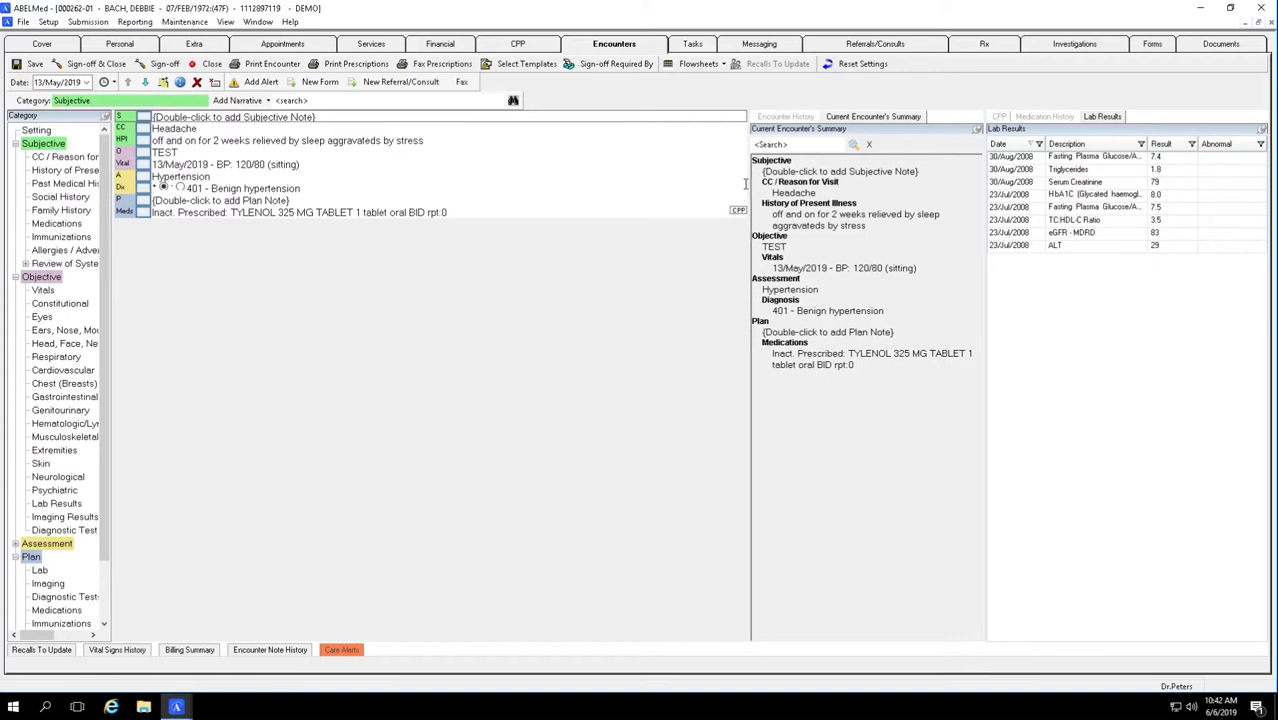
left_click(840, 65)
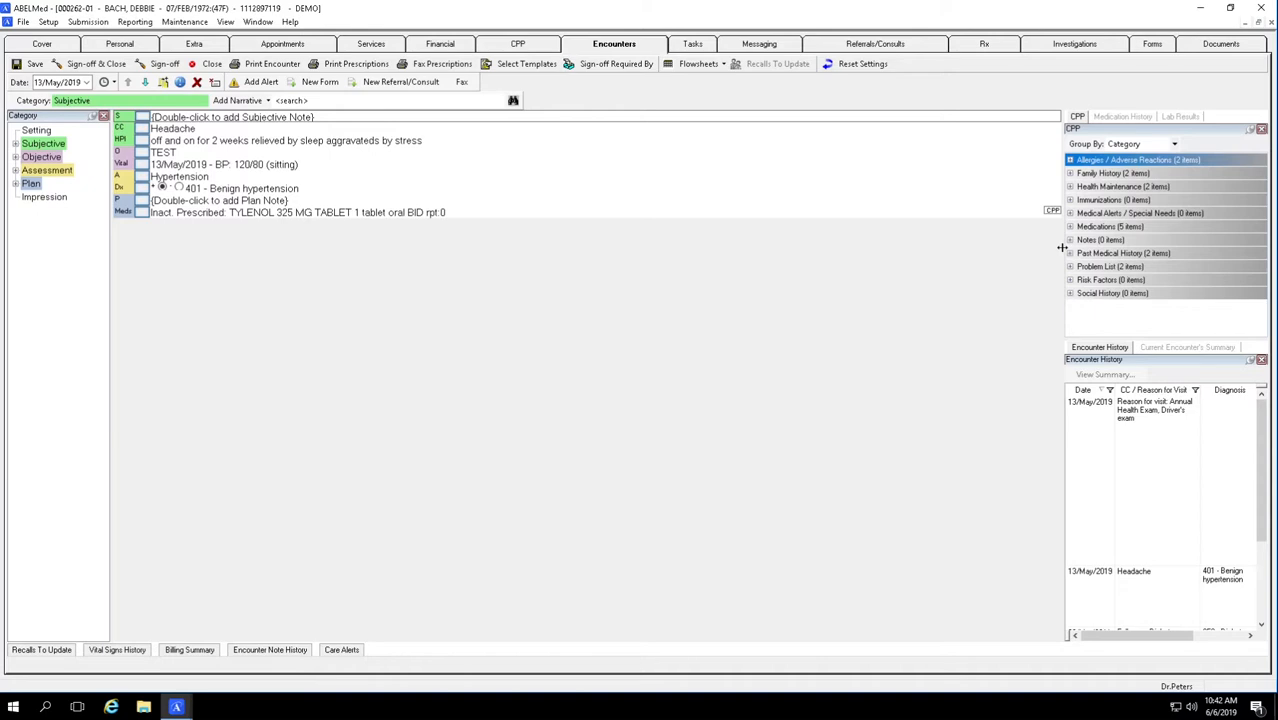
left_click_drag(1062, 247, 745, 248)
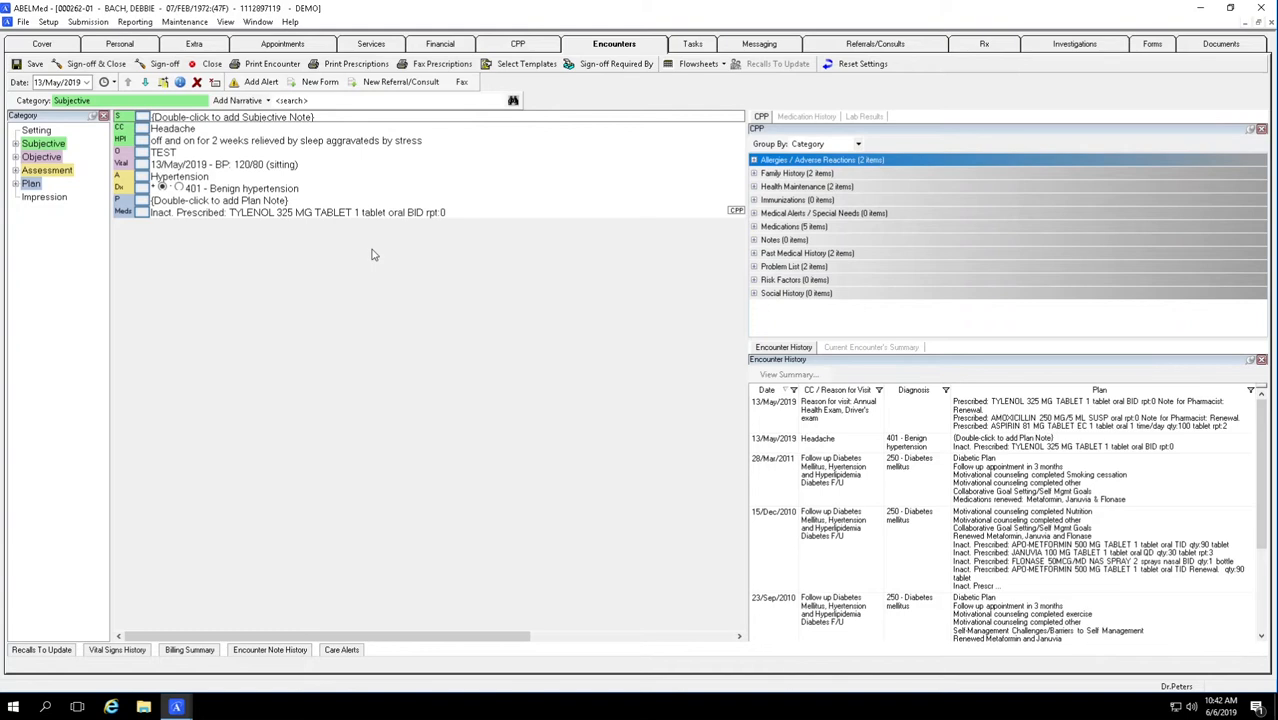
Expand and collapse the Allergies / Adverse Reactions, Family History and Health Maintenance categories of the CPP to check their items
left_click(754, 160)
left_click(754, 160)
left_click(755, 174)
left_click(756, 175)
left_click(755, 187)
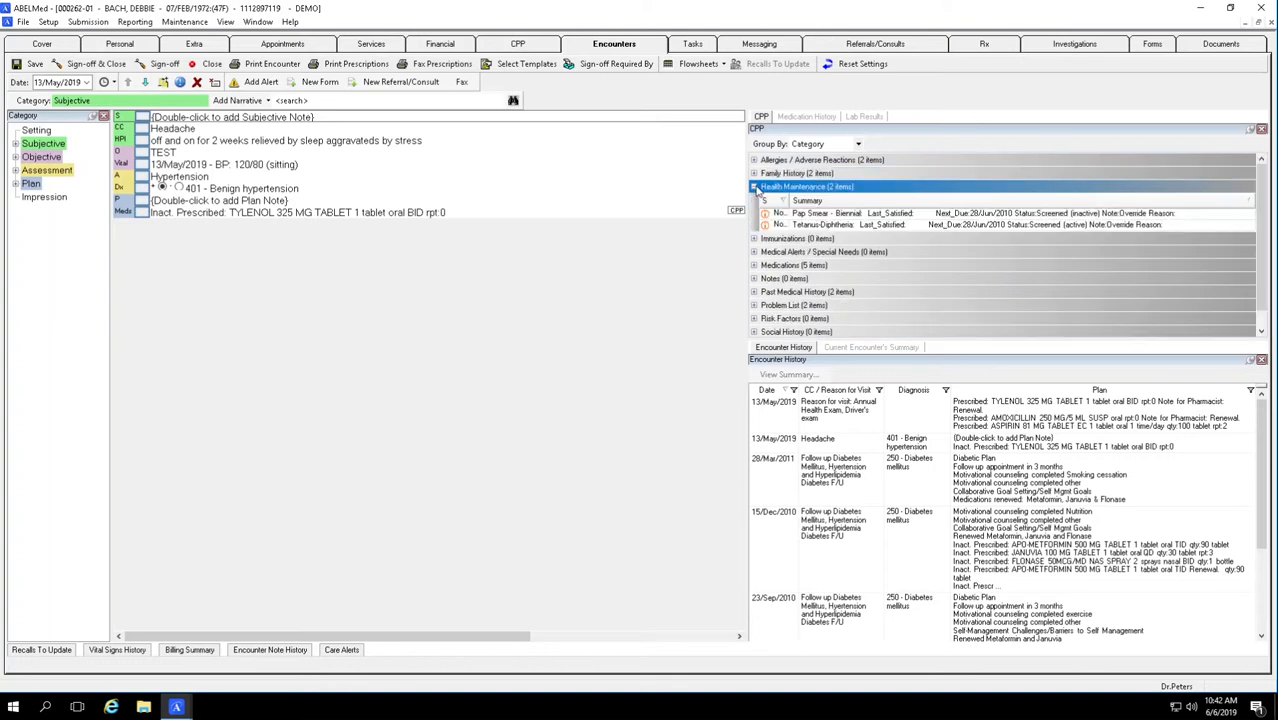
left_click(755, 187)
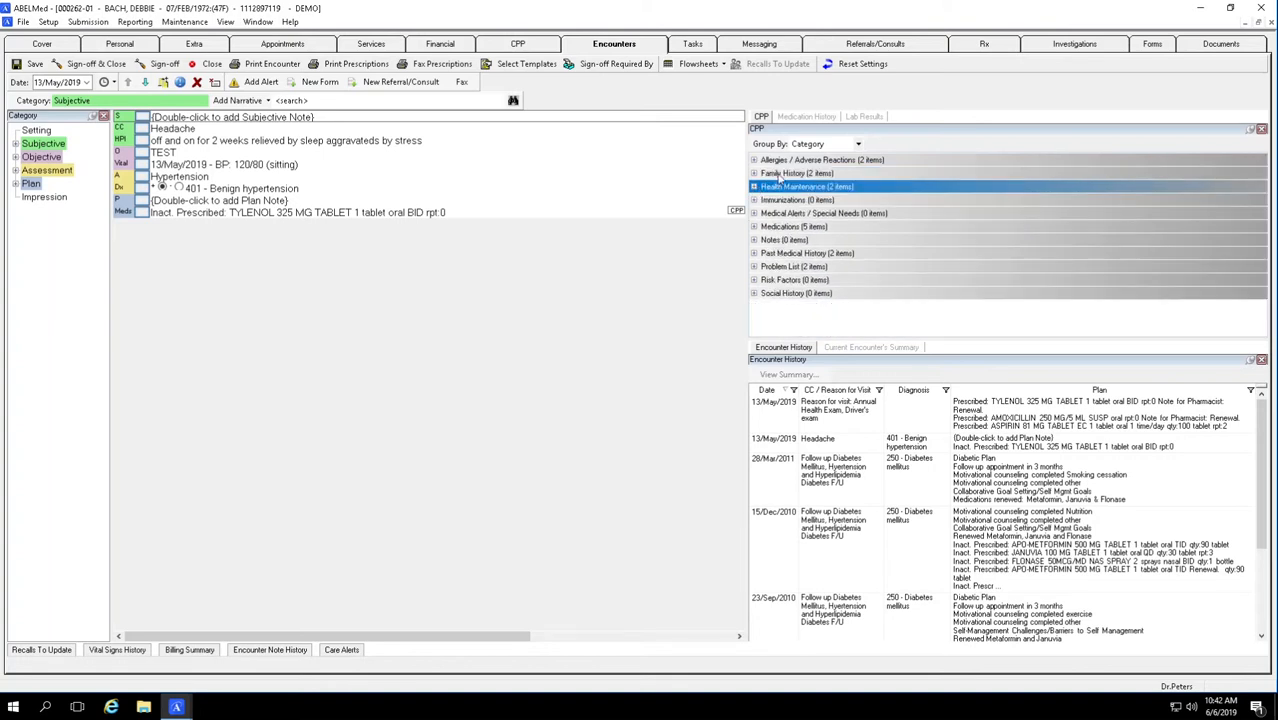
Review the patient's Medication History with a medication's details and the Lab Results, and return to the CPP
left_click(808, 117)
mouse_move(838, 221)
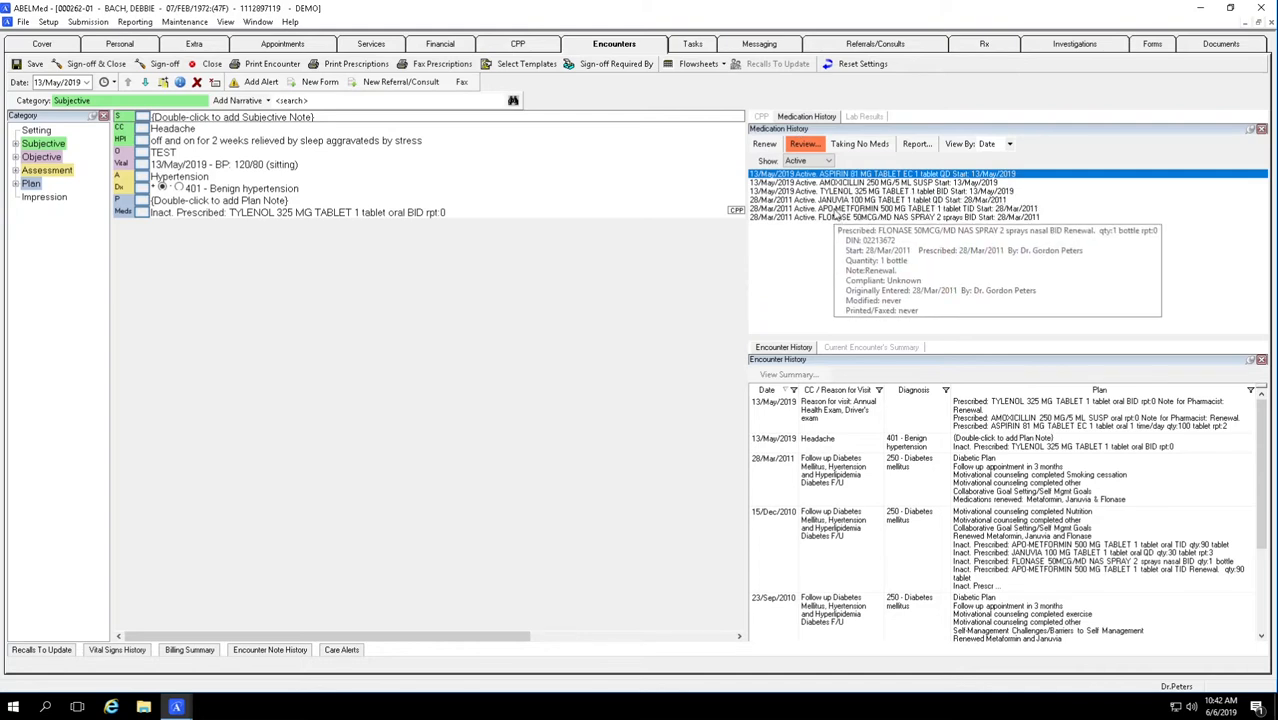
left_click(860, 118)
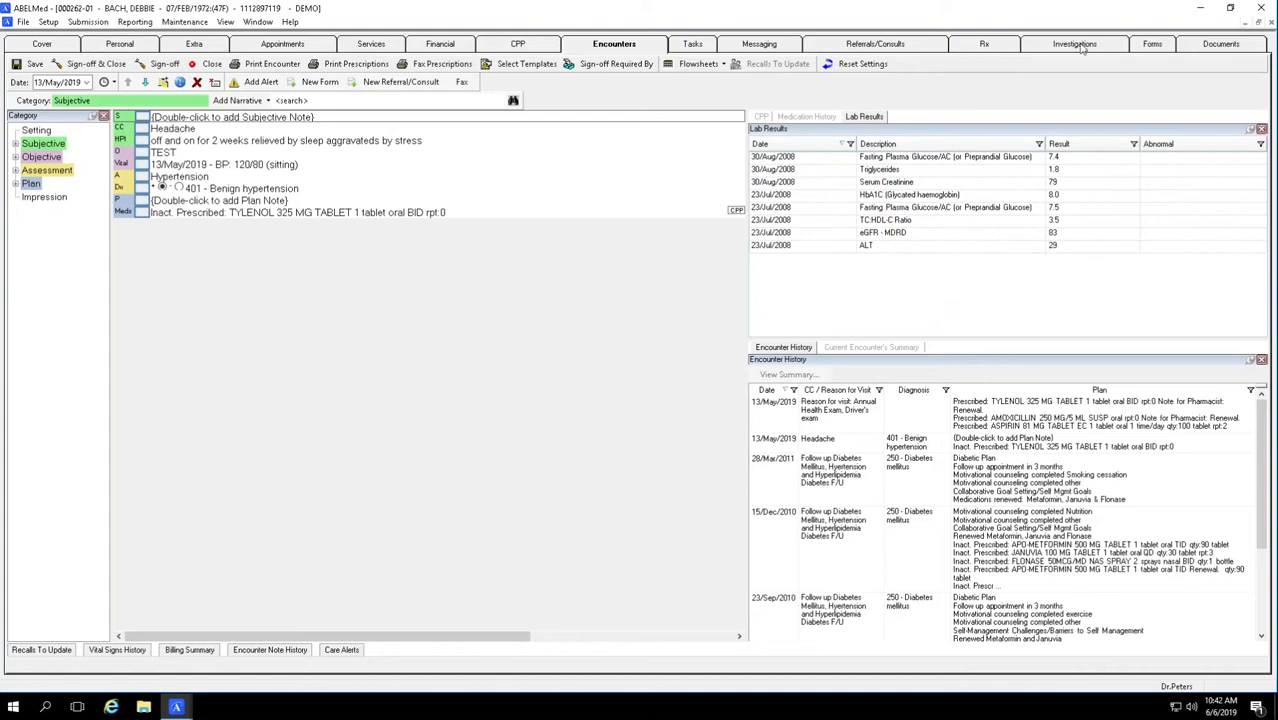
left_click(759, 118)
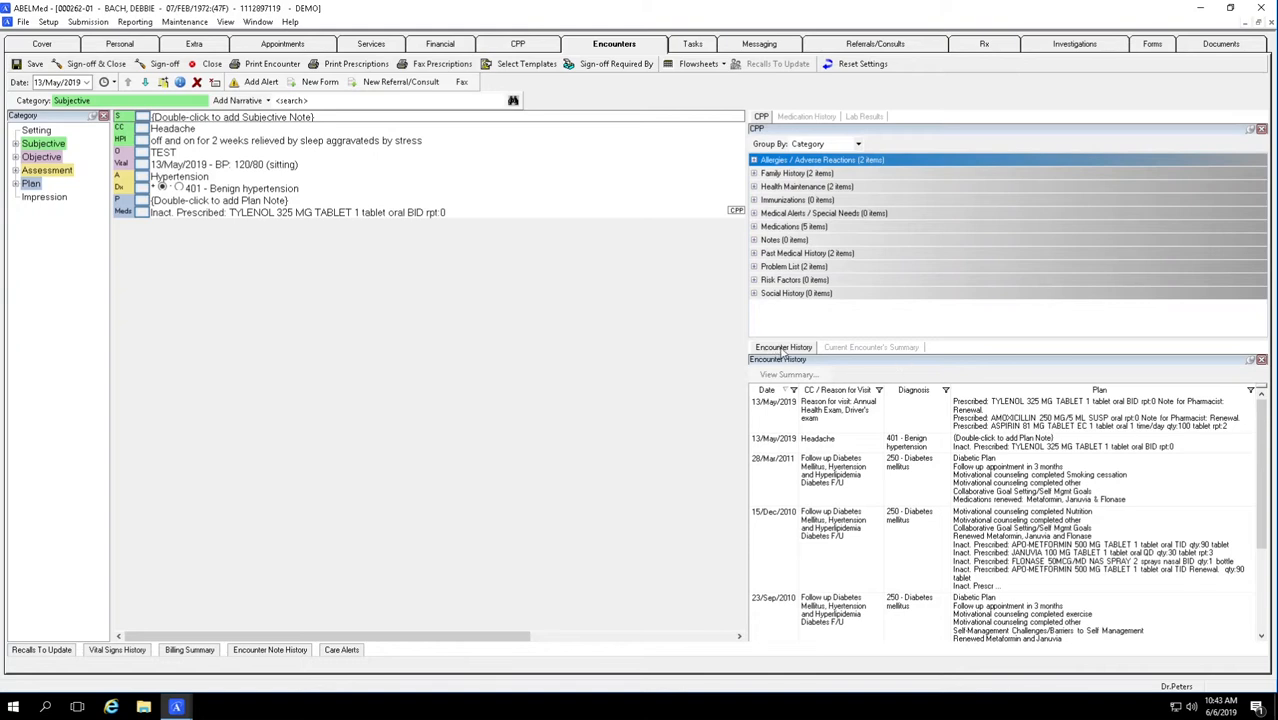
Browse the past visits in the Encounter History down to 15/Dec/2010, and show the Current Encounter's Summary
left_click(819, 416)
left_click(829, 447)
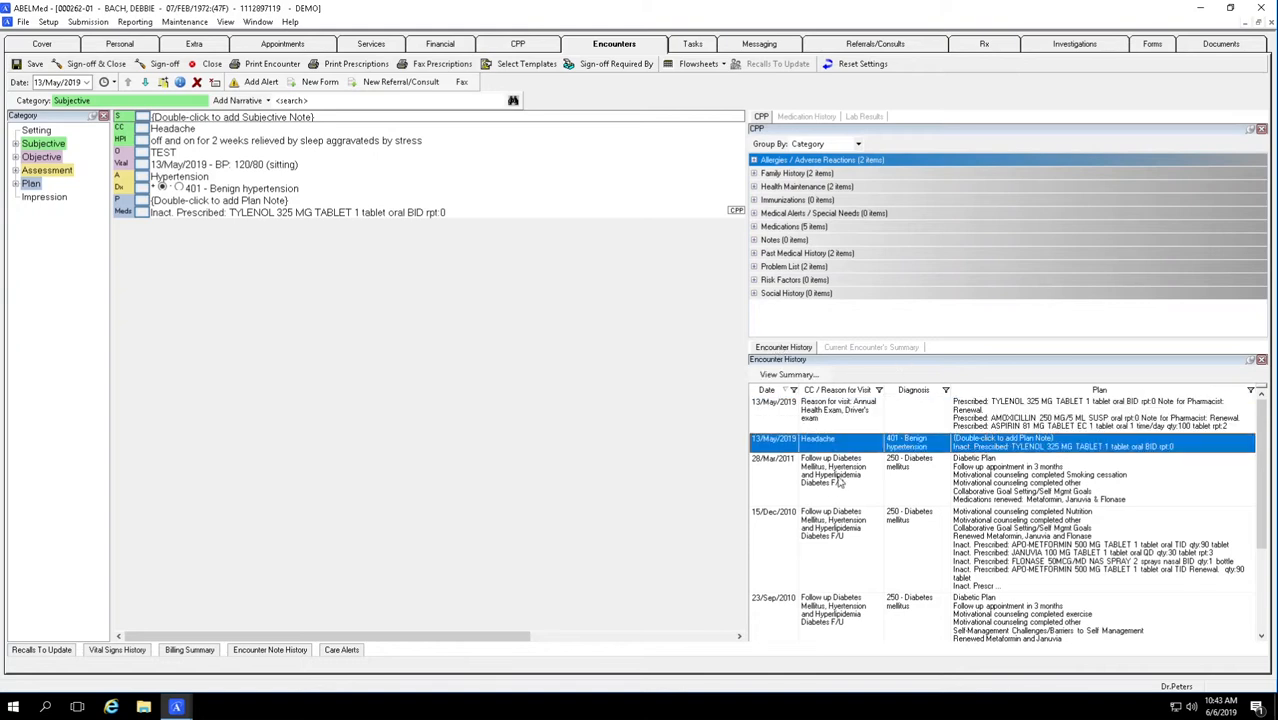
left_click(830, 484)
left_click(836, 549)
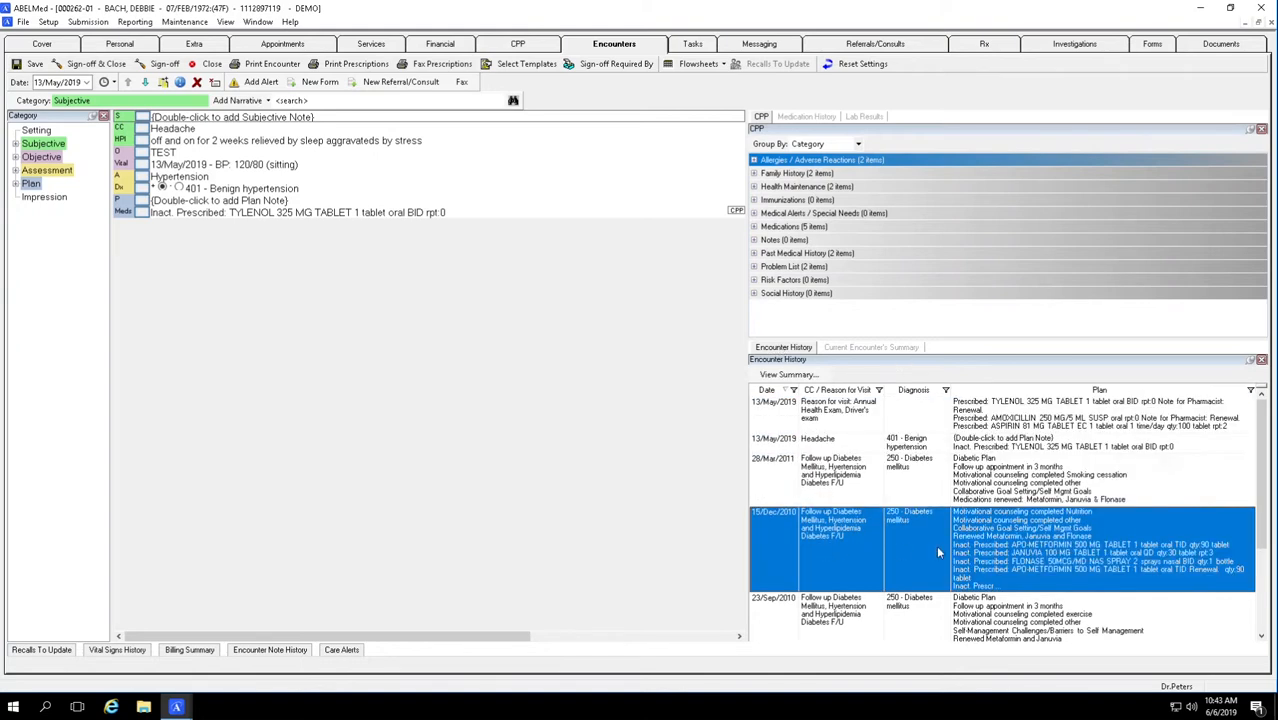
left_click(871, 347)
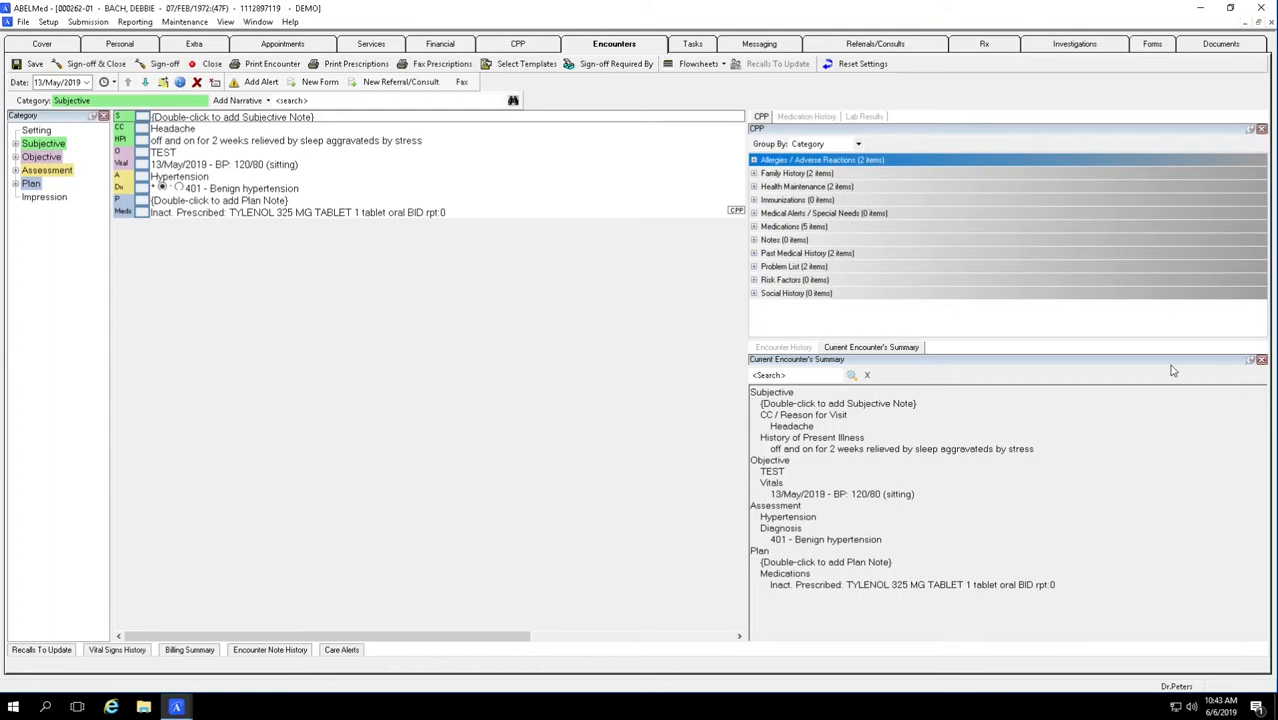
Dock the summary and Encounter History group as a column between the note and the CPP, and adjust the column widths
left_click_drag(1170, 363, 744, 262)
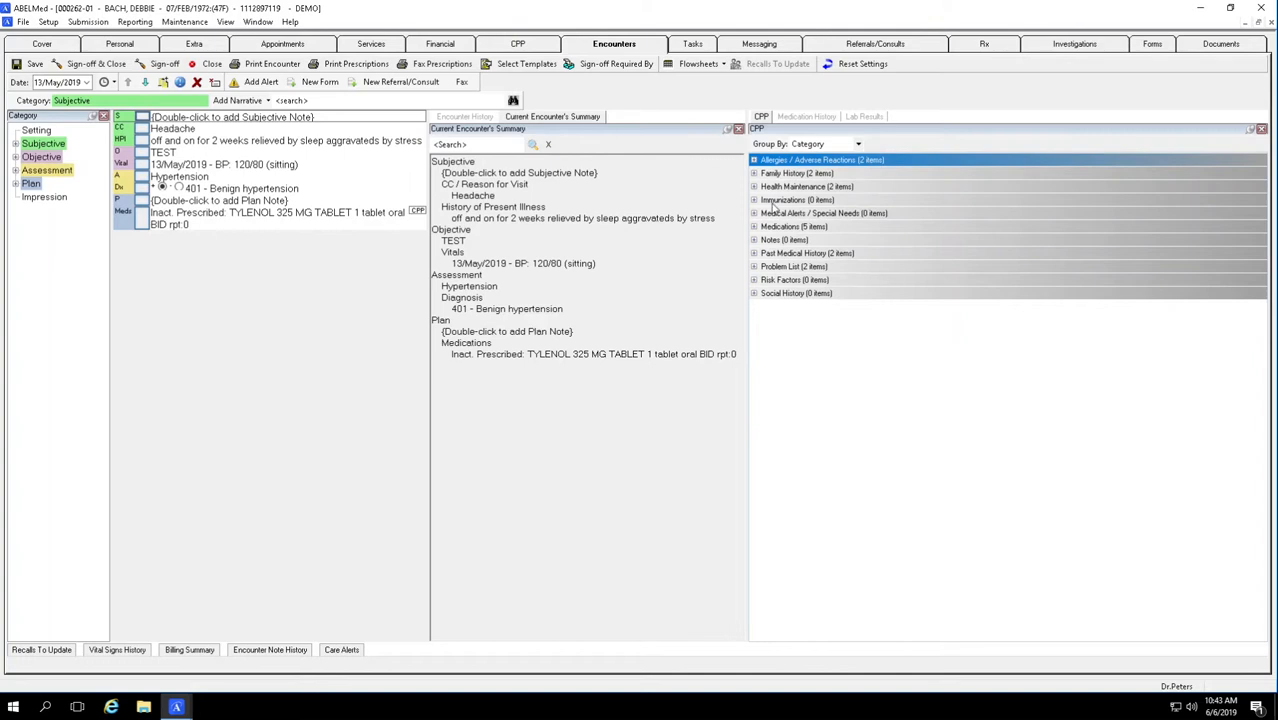
left_click_drag(745, 157, 940, 166)
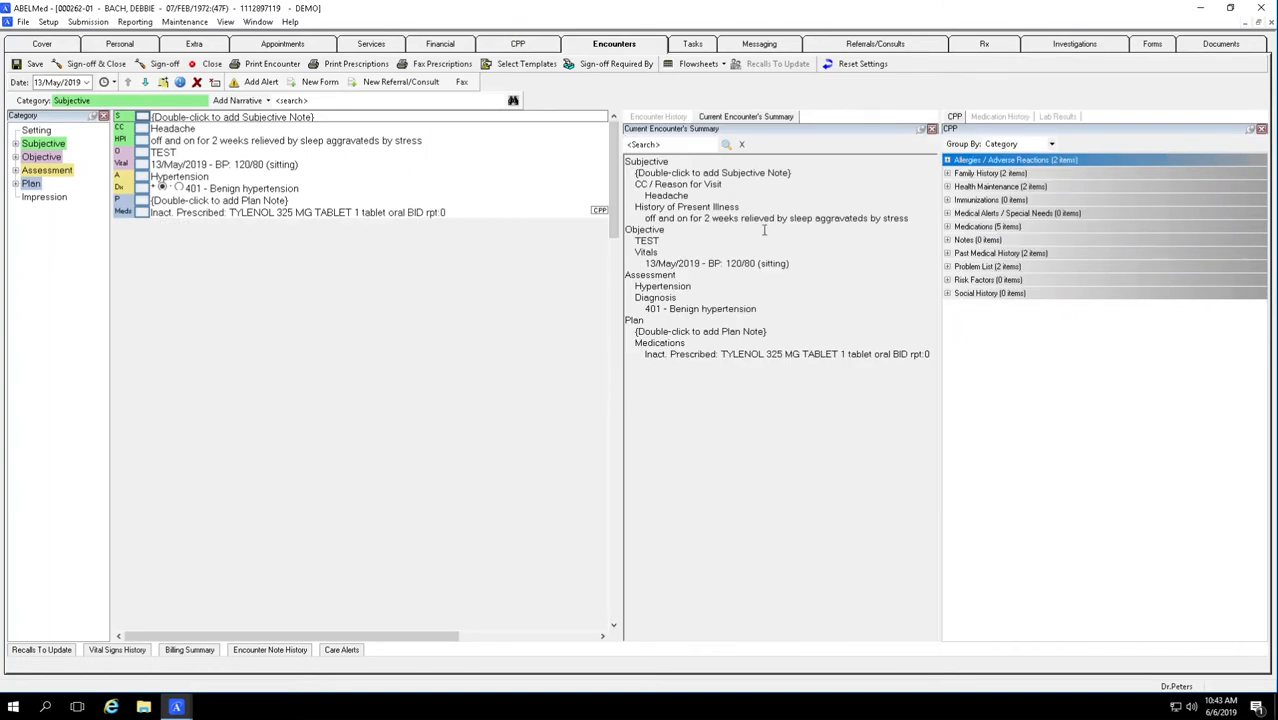
left_click(658, 117)
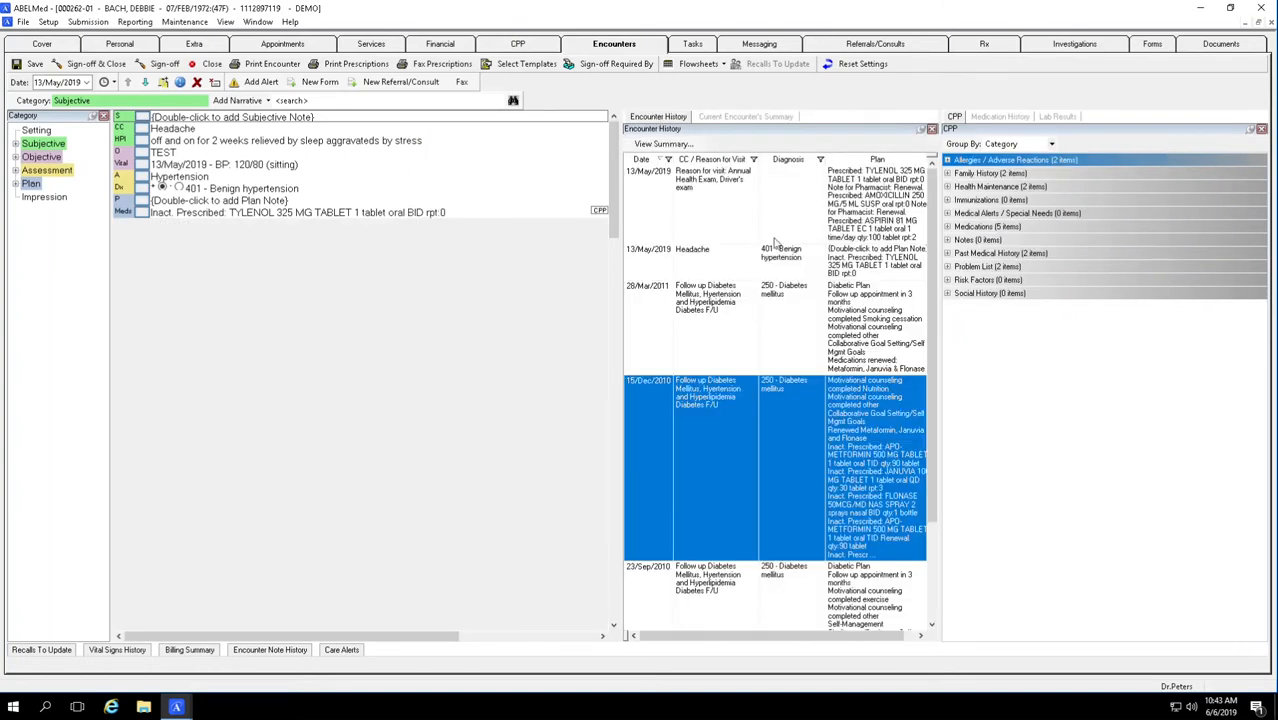
left_click_drag(620, 260, 600, 257)
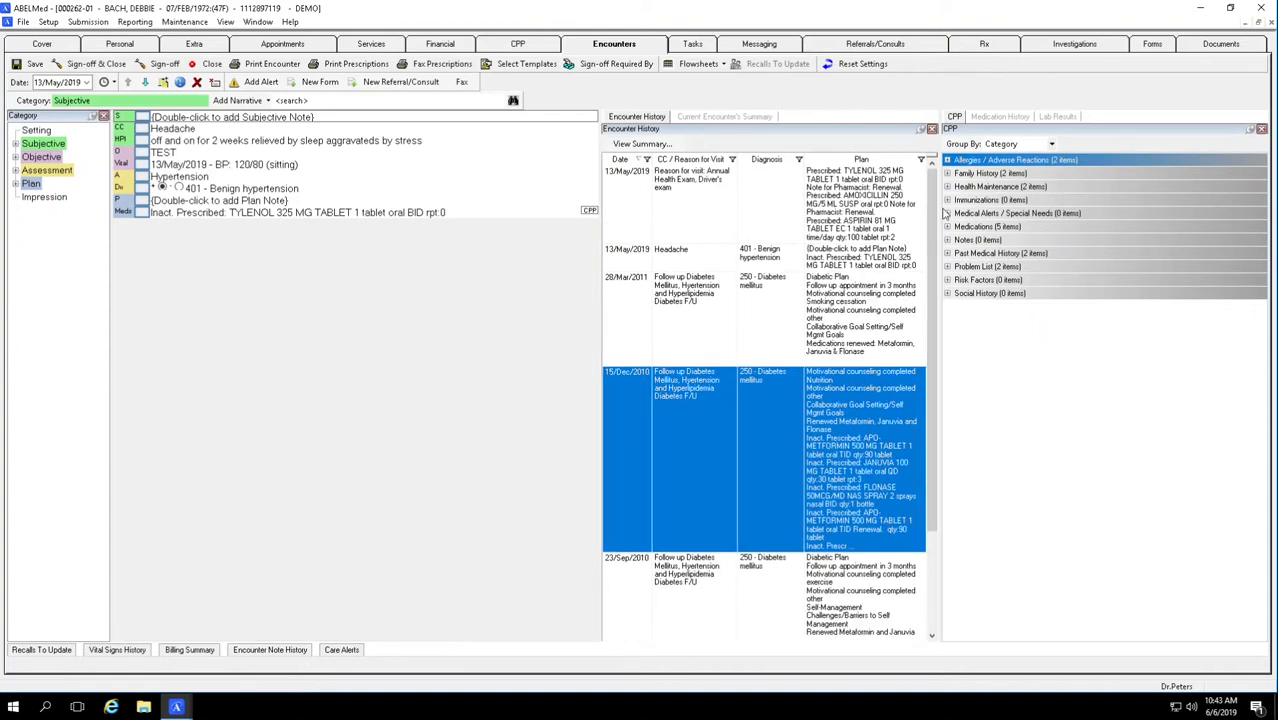
left_click_drag(941, 212, 969, 208)
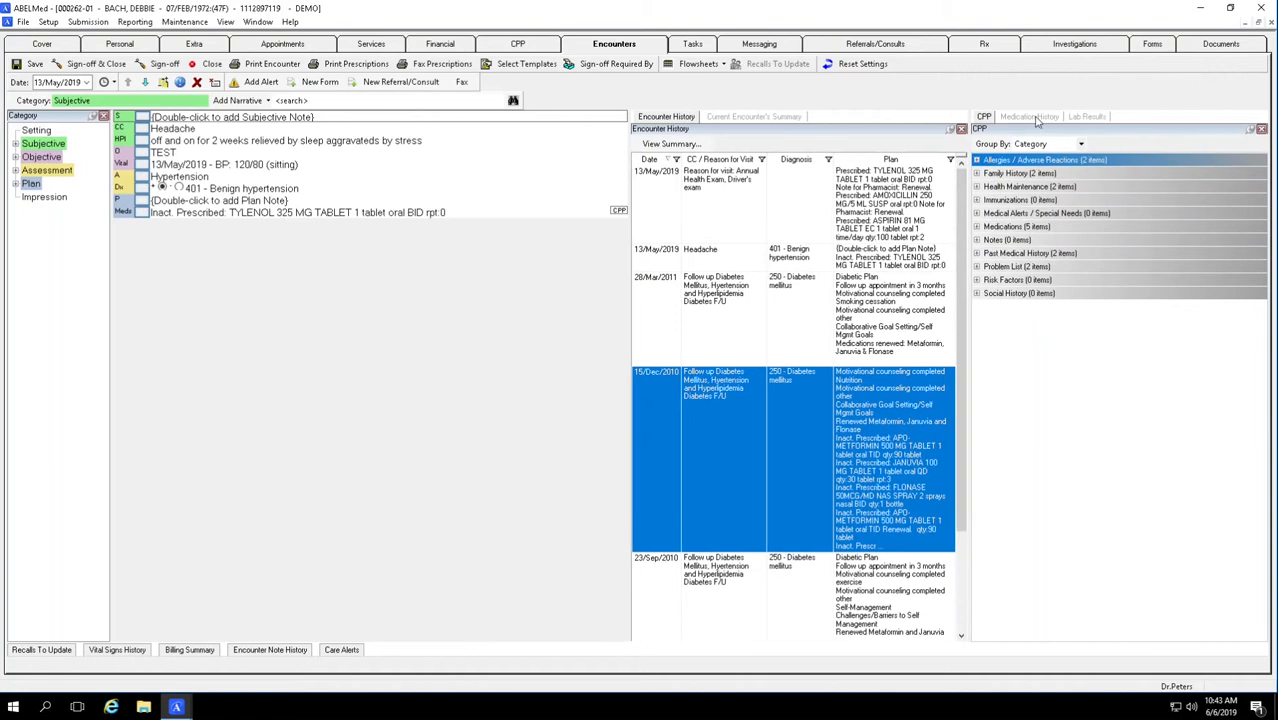
View the Medication History, Lab Results and Current Encounter's Summary in the rearranged columns
left_click(1034, 117)
left_click(1088, 117)
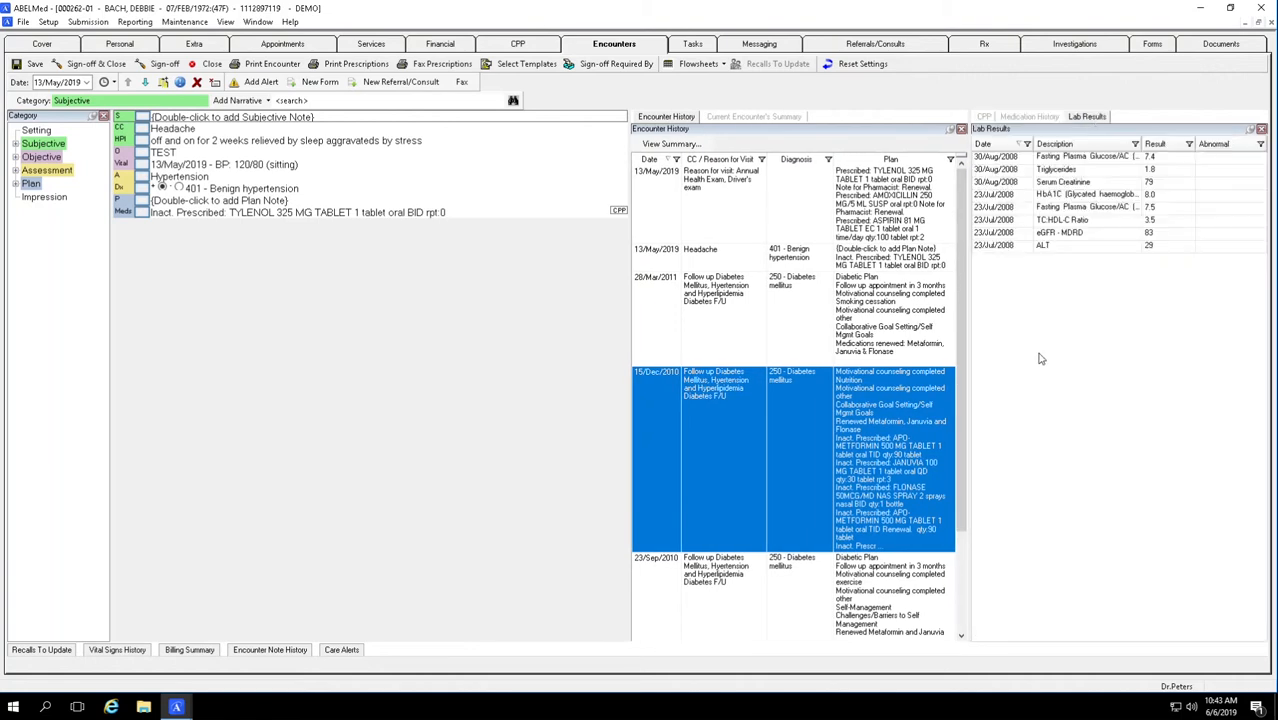
left_click(755, 117)
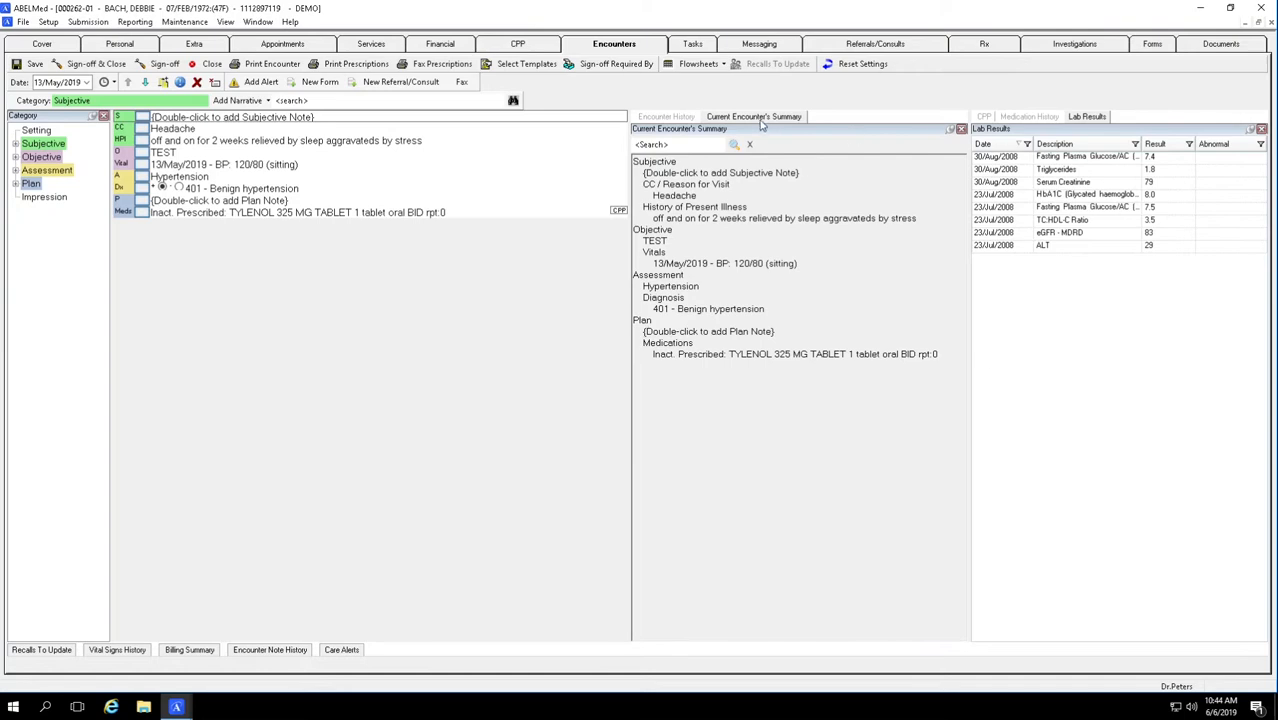
Close the Current Encounter's Summary and Encounter History, toggle auto-hide on the Lab Results group, and remove that group from the encounter window
left_click(960, 130)
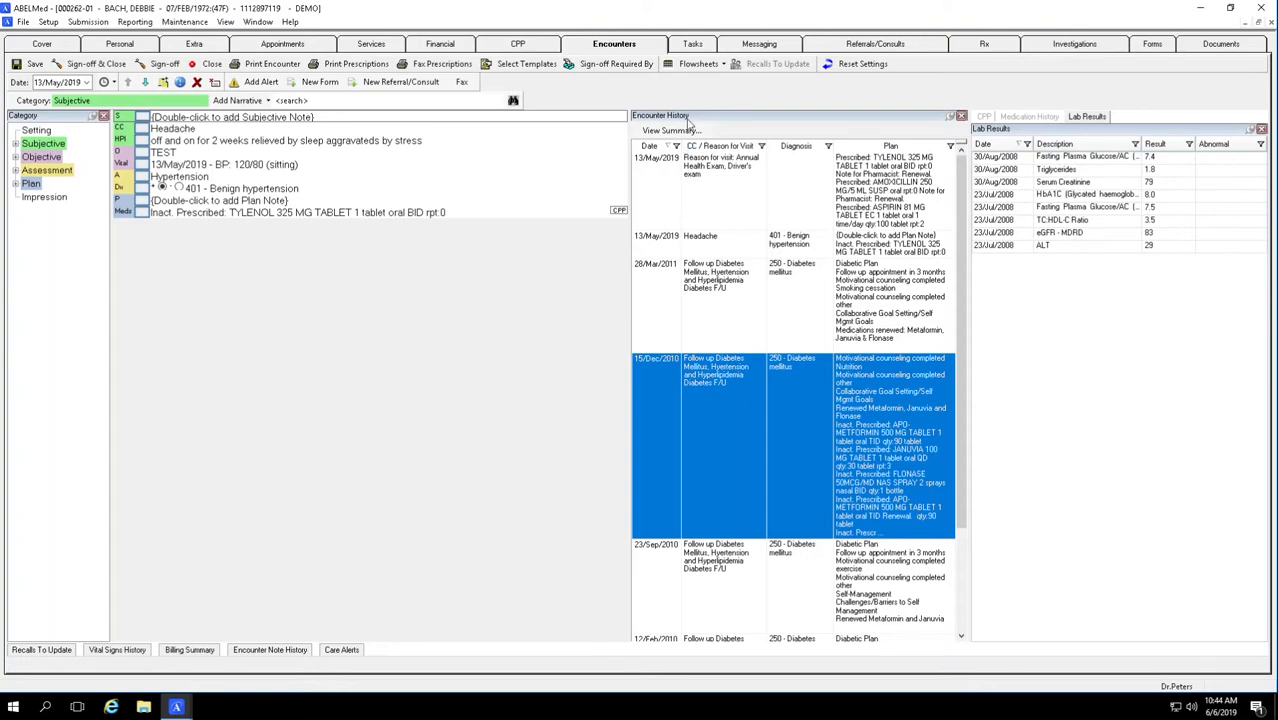
left_click(960, 118)
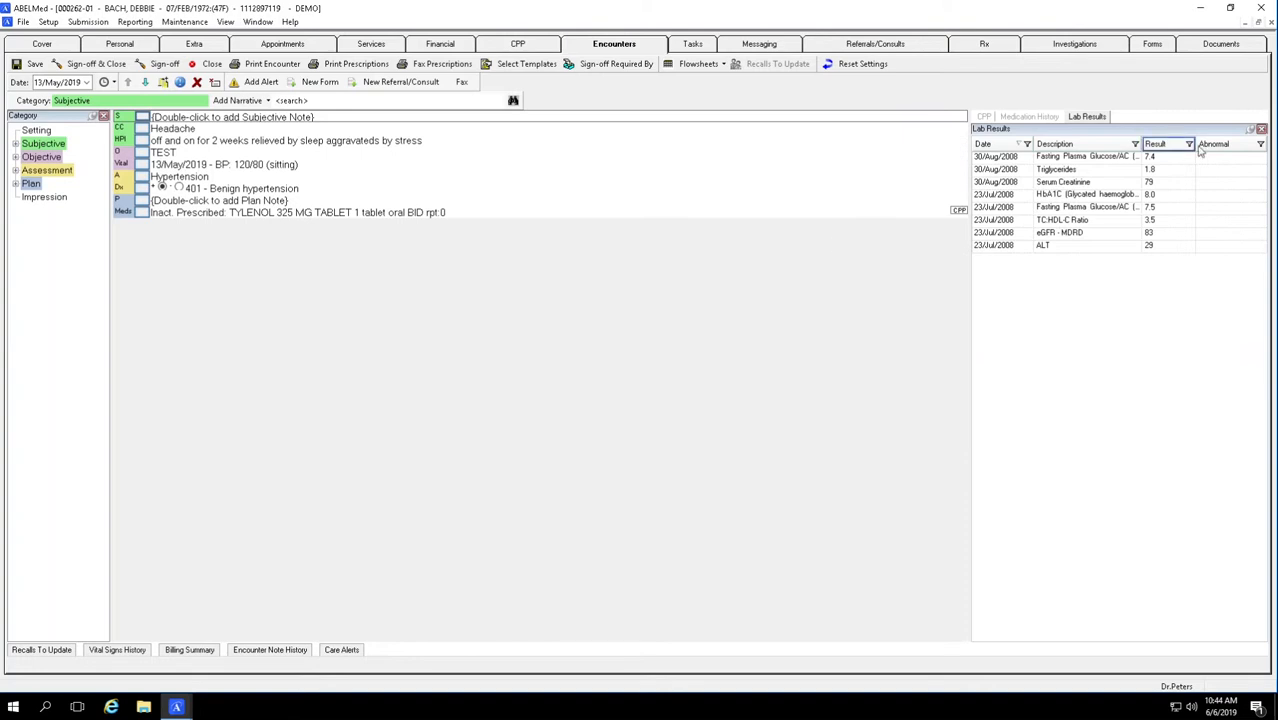
left_click(1249, 129)
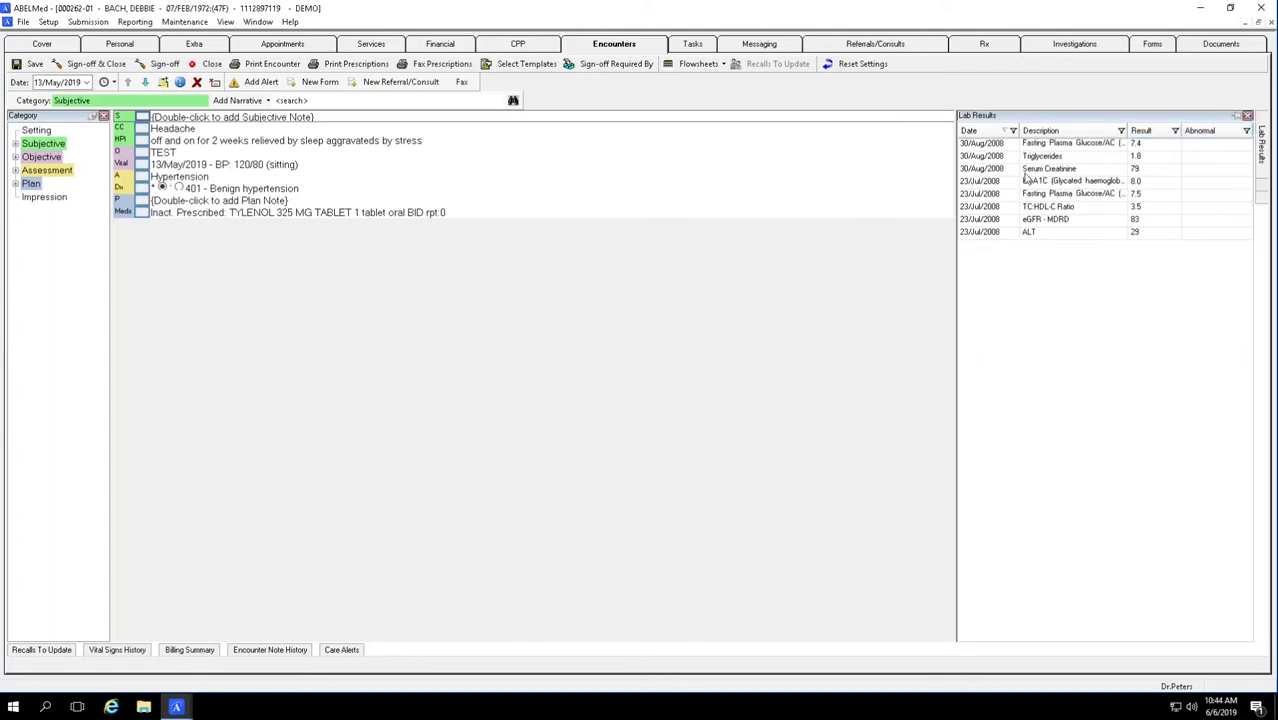
left_click(1237, 118)
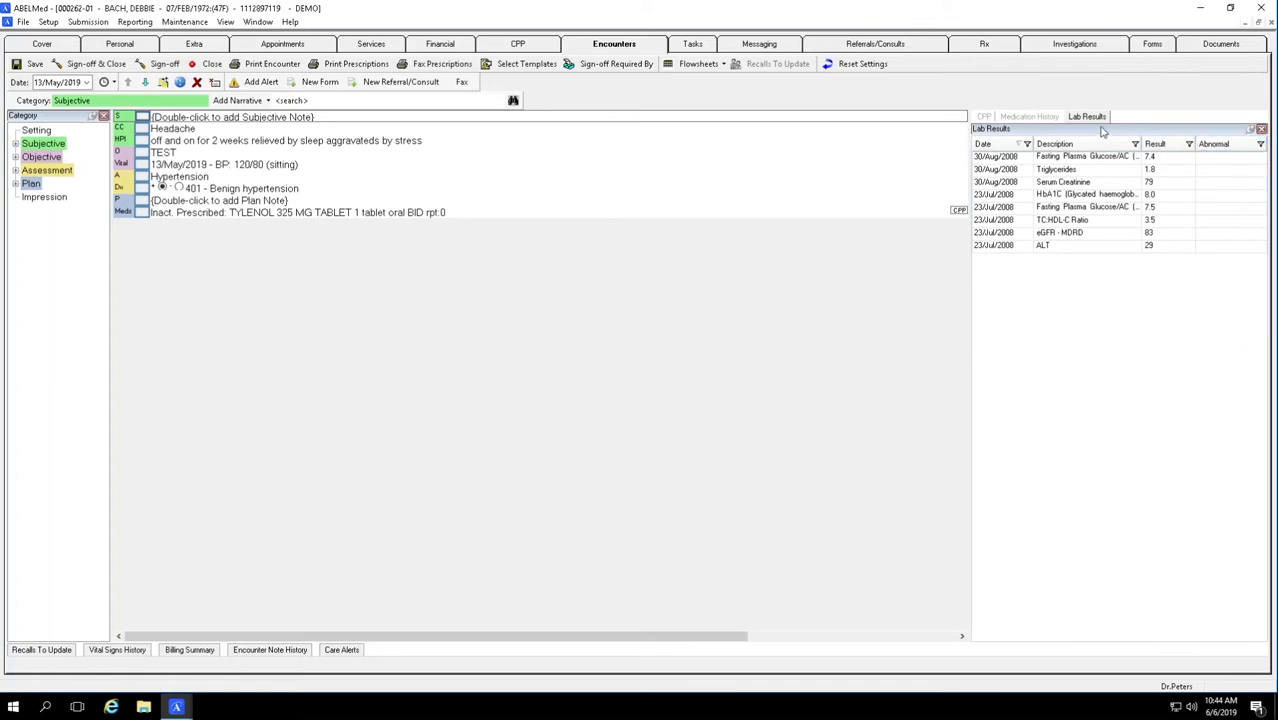
mouse_move(1097, 129)
left_mouse_down()
mouse_move(785, 150)
mouse_move(1112, 131)
left_mouse_up()
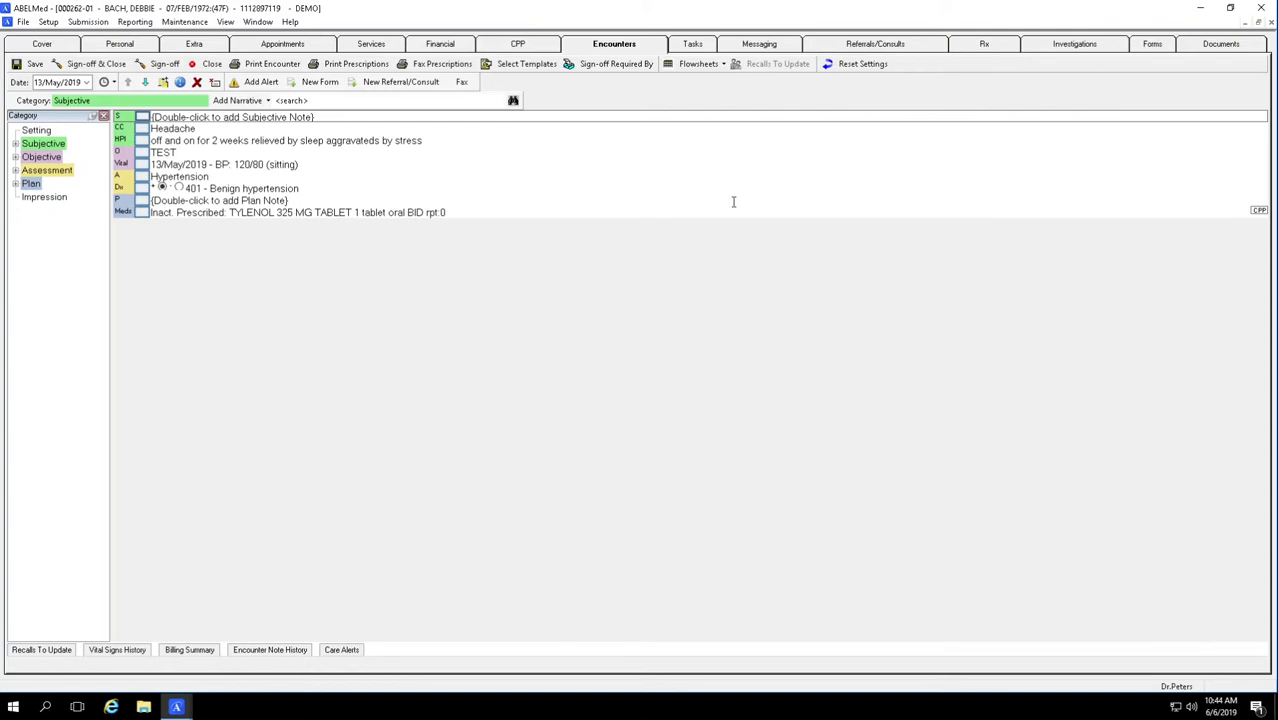
Restore the default panel layout, and dock the Encounter History group as its own column between the note and a widened CPP
left_click(843, 67)
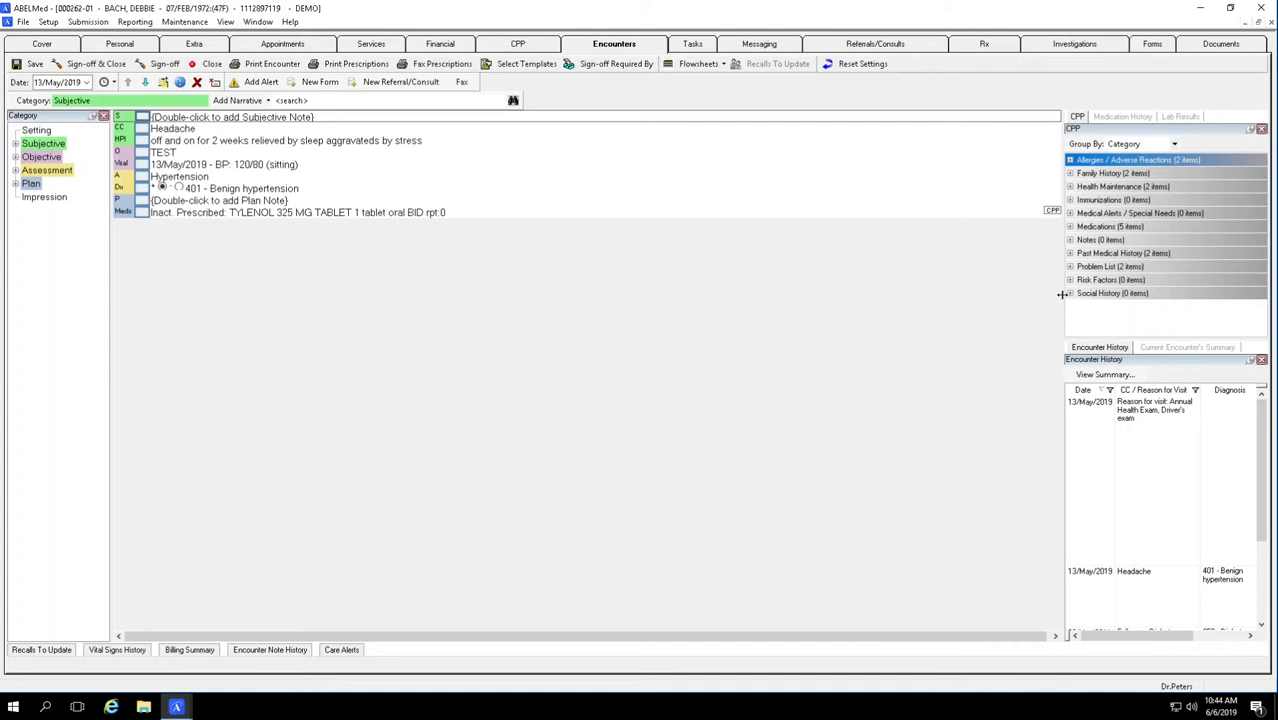
left_click_drag(1061, 294, 890, 294)
left_click(1215, 595)
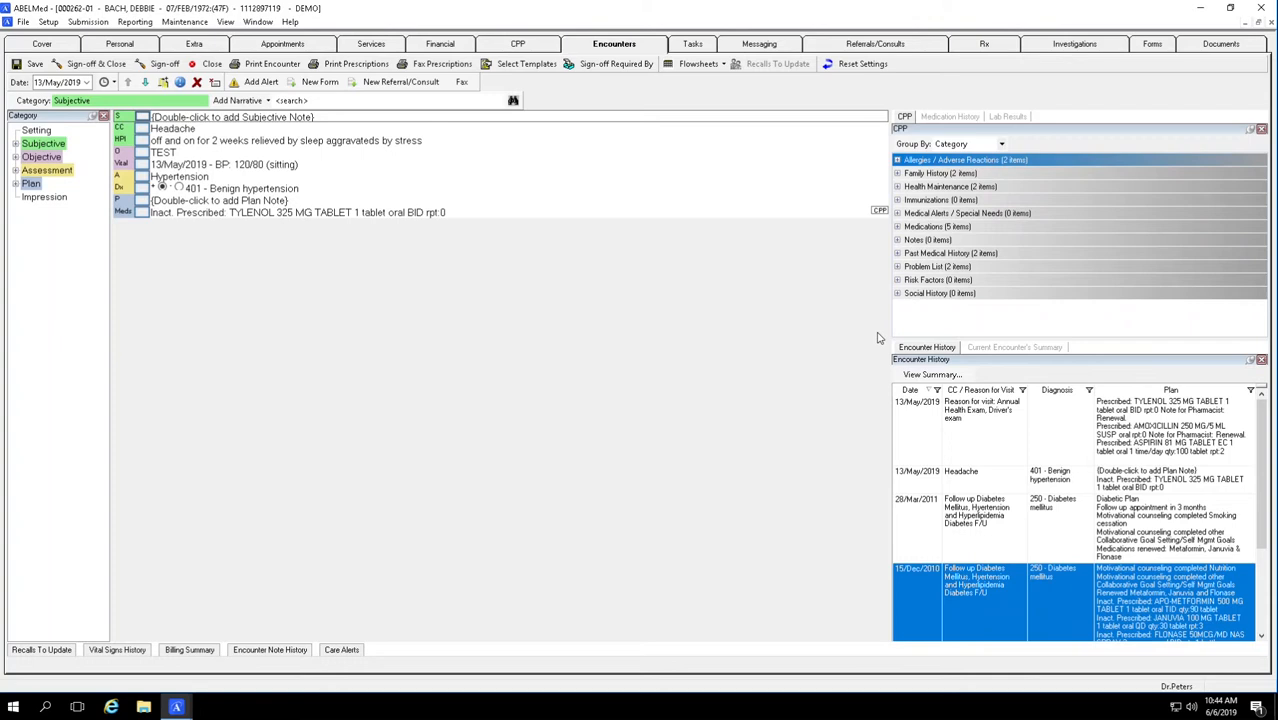
left_click_drag(890, 318, 813, 310)
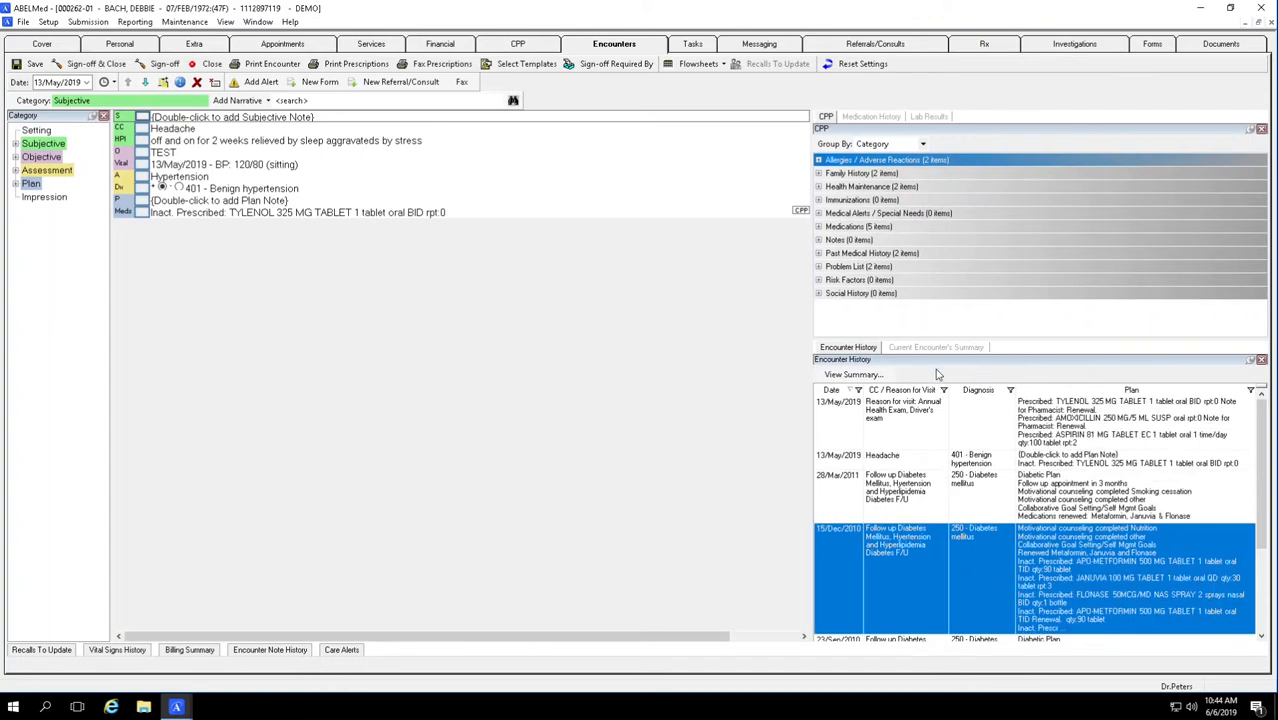
left_click_drag(922, 365, 810, 231)
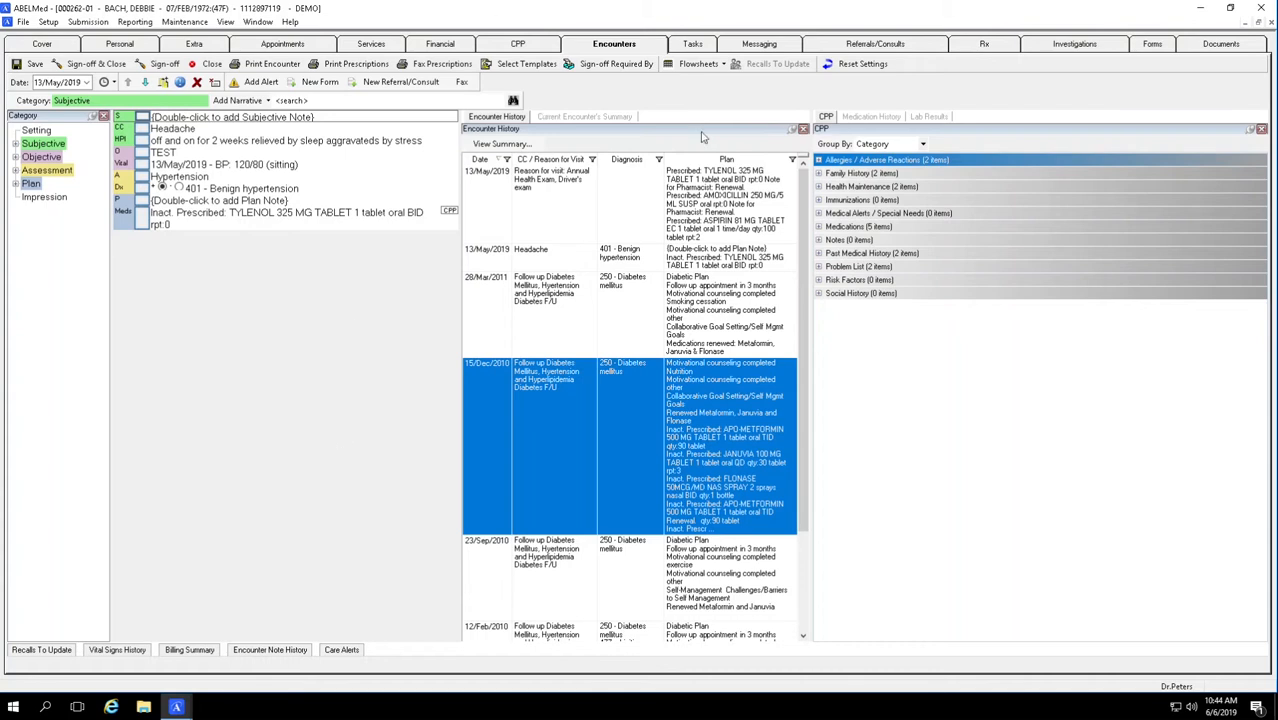
Close the open 13/May/2019 encounter without printing its outstanding prescriptions
left_click(216, 68)
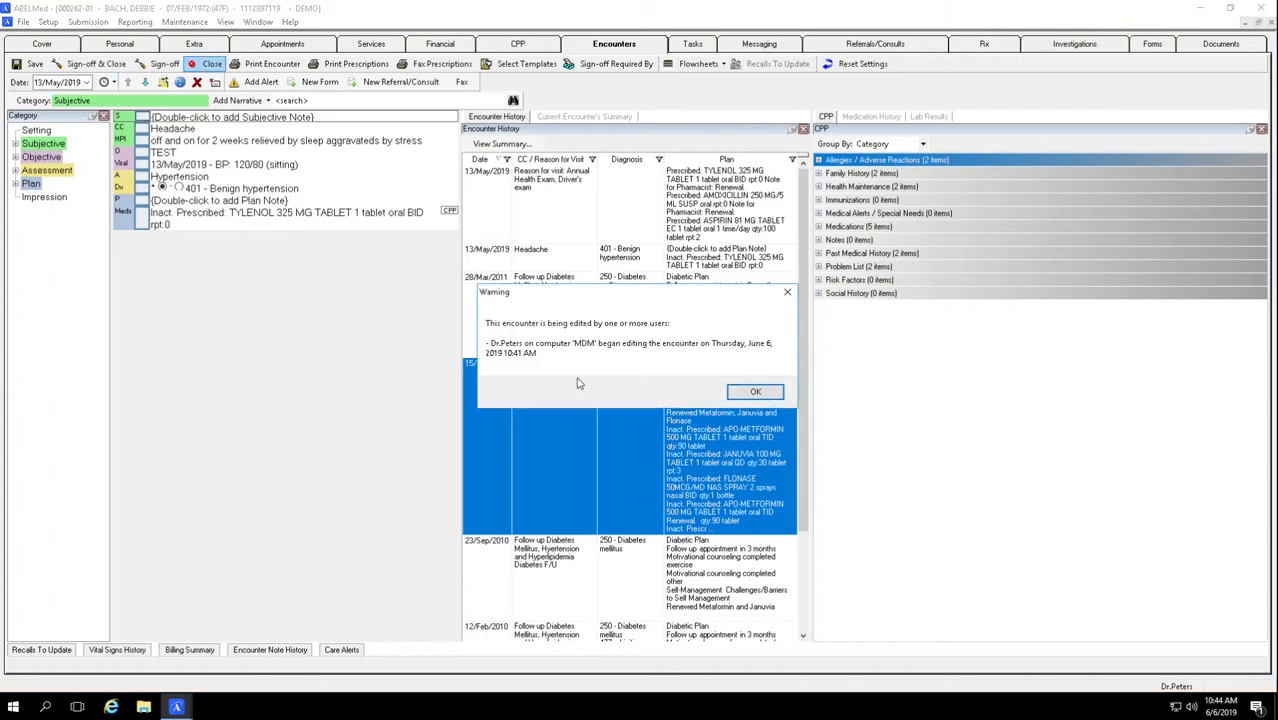
left_click(760, 392)
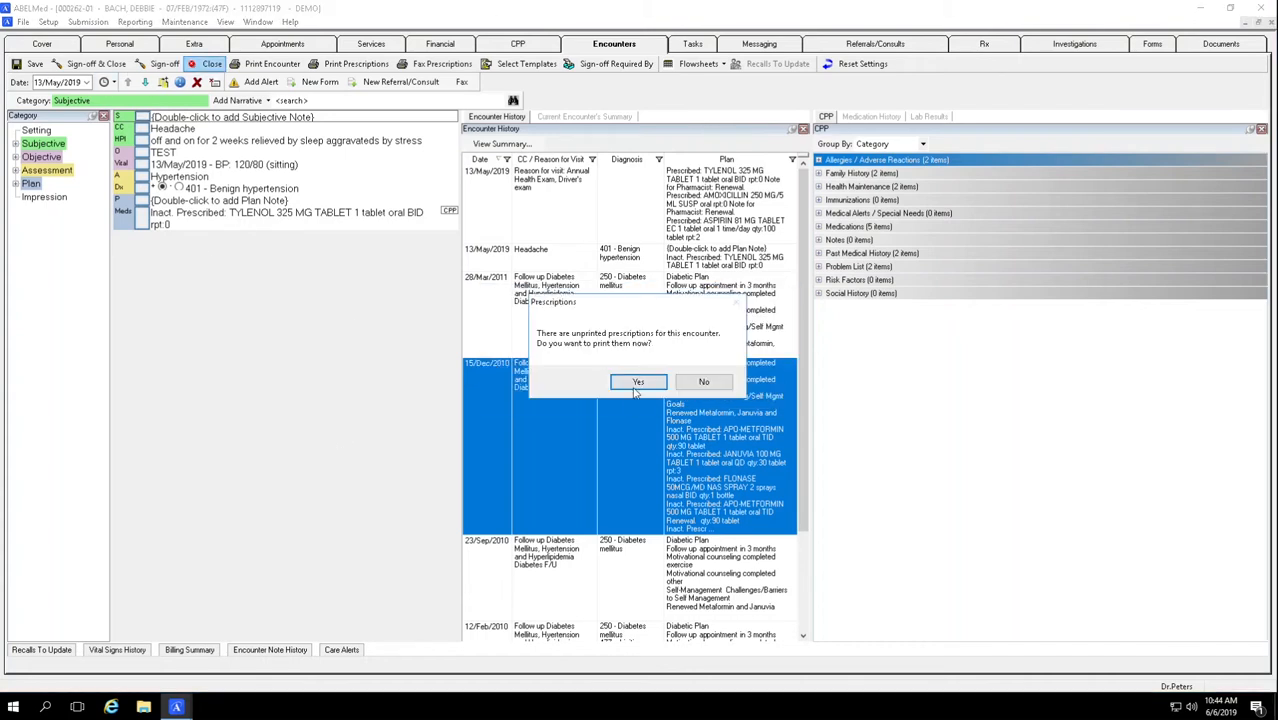
left_click(704, 382)
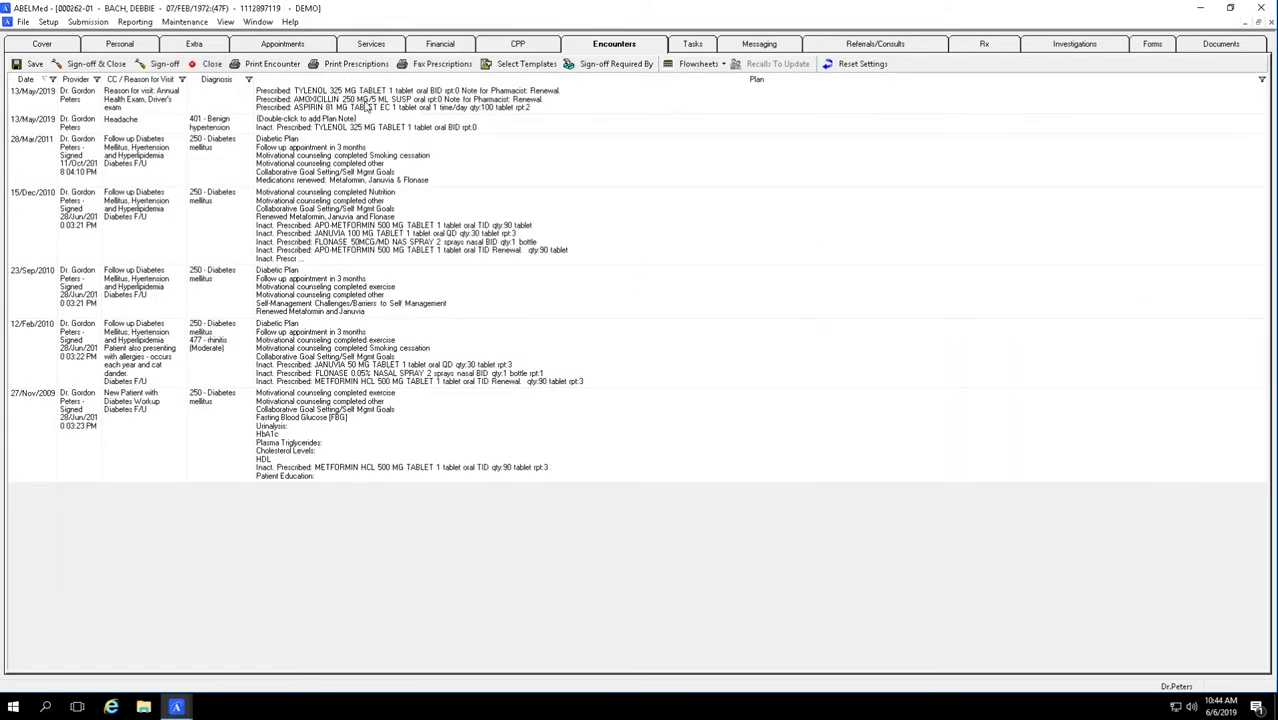
Open the recently used chart of patient 4 in the recent records list and bring up the 27/Mar/2019 low back pain encounter
left_click(368, 110)
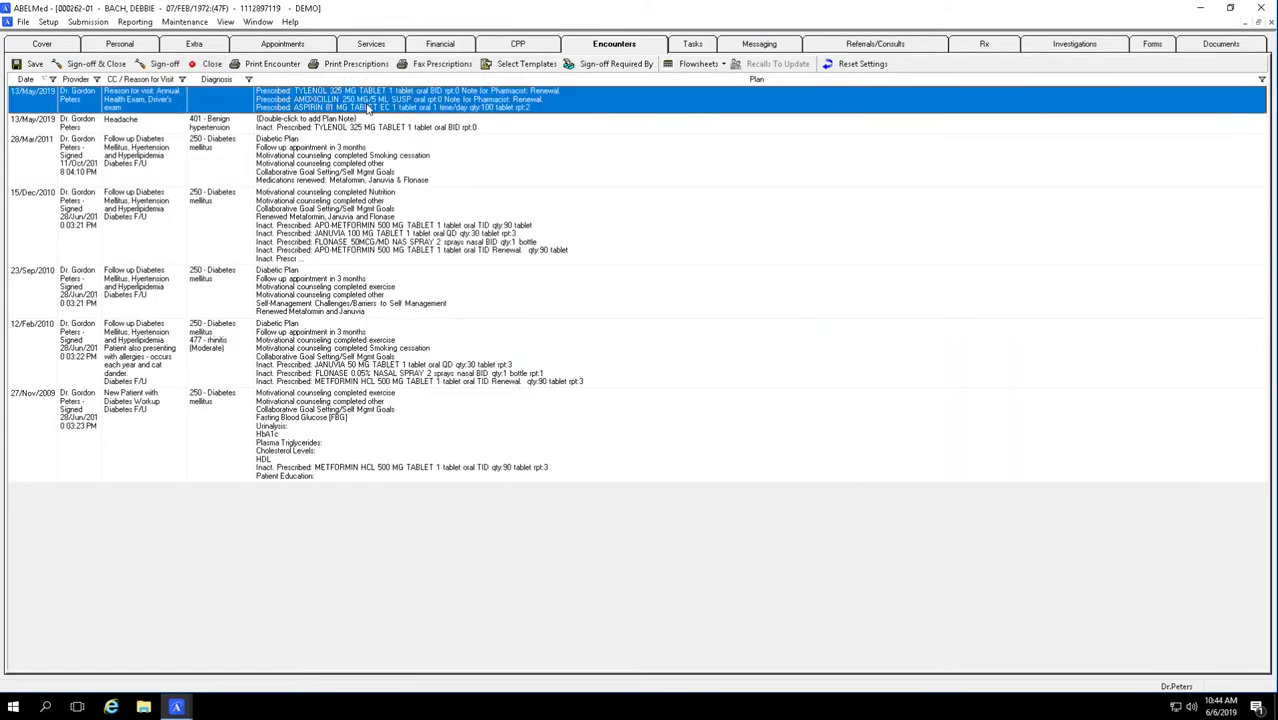
left_click(22, 21)
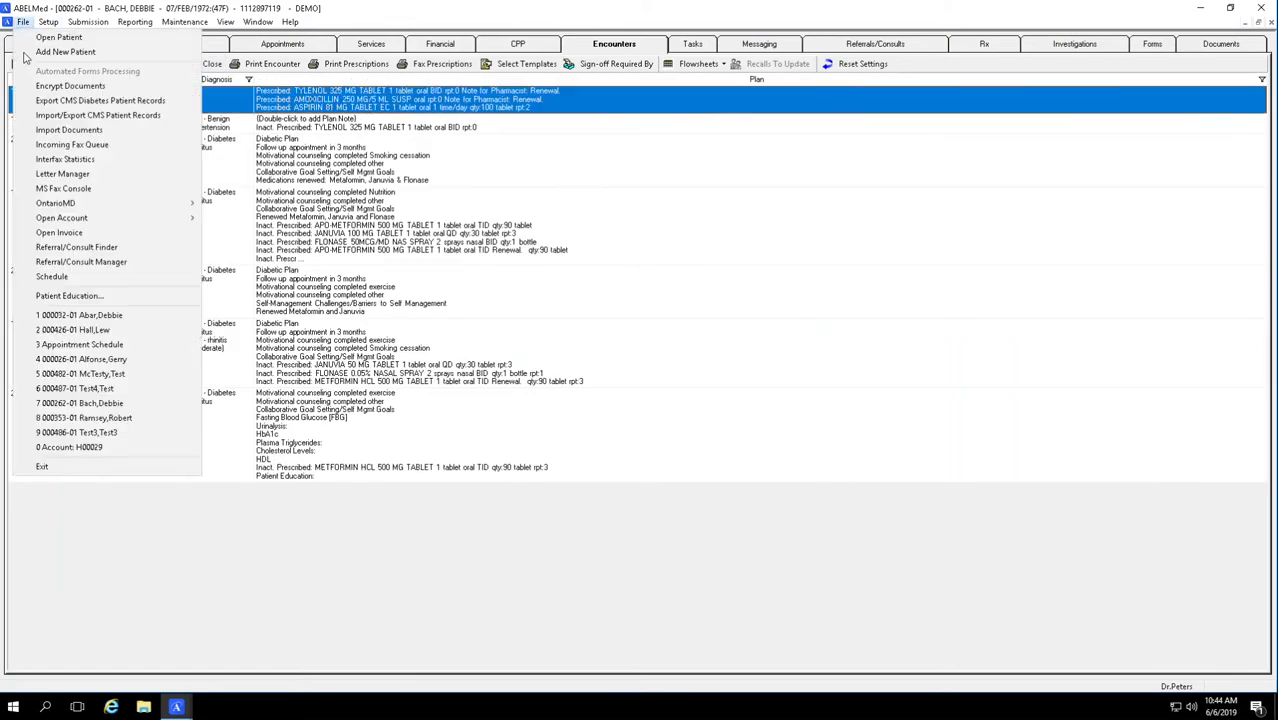
left_click(81, 362)
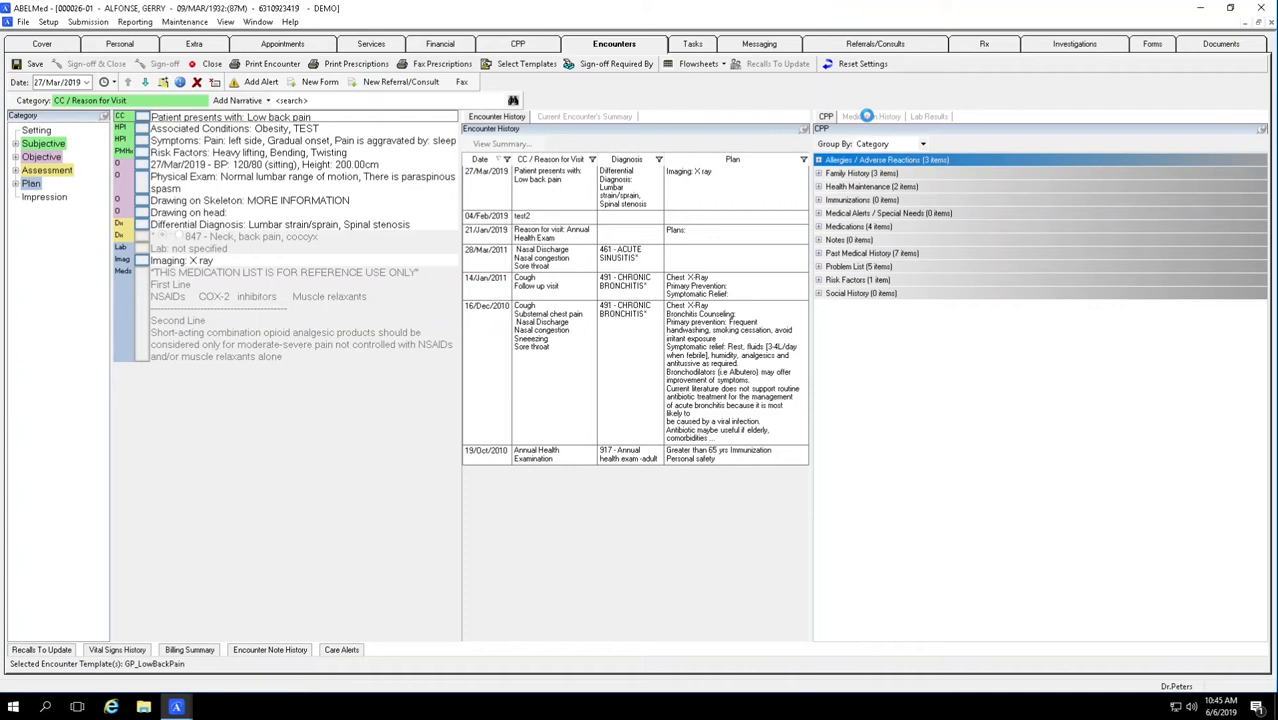
View the patient's Medication History and Lab Results, and return to the CPP
left_click(868, 117)
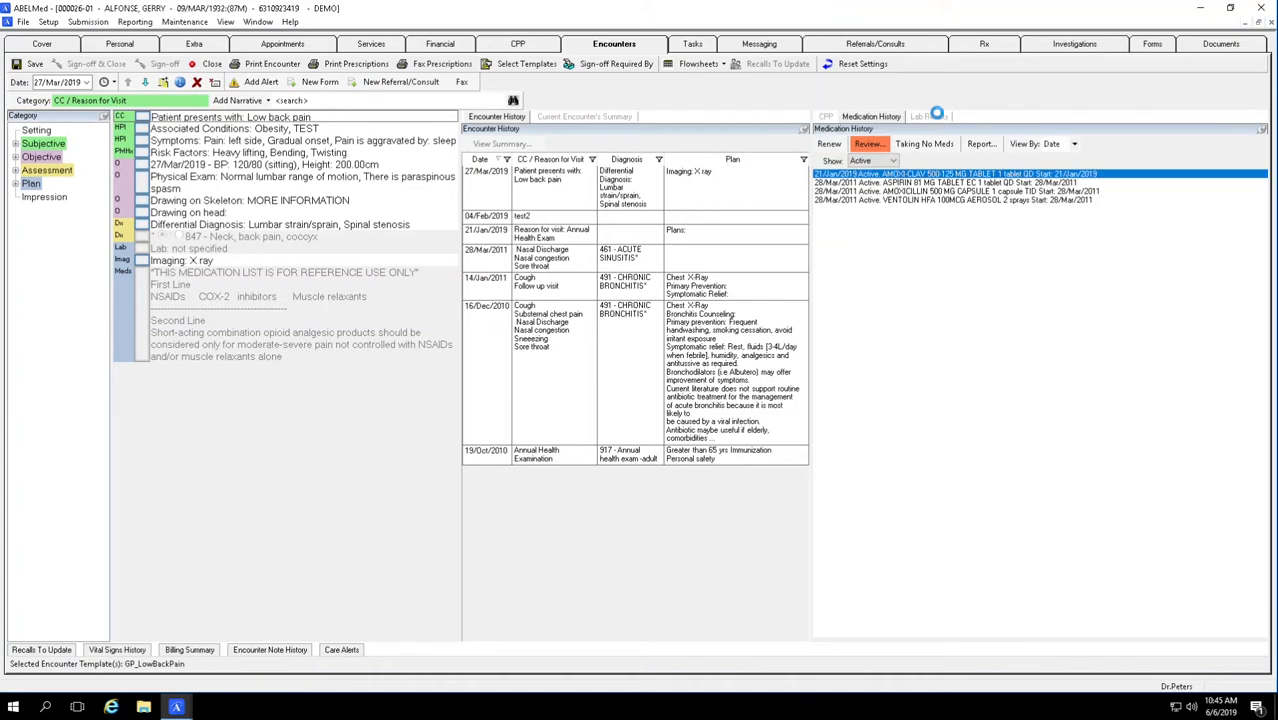
left_click(935, 117)
left_click(826, 117)
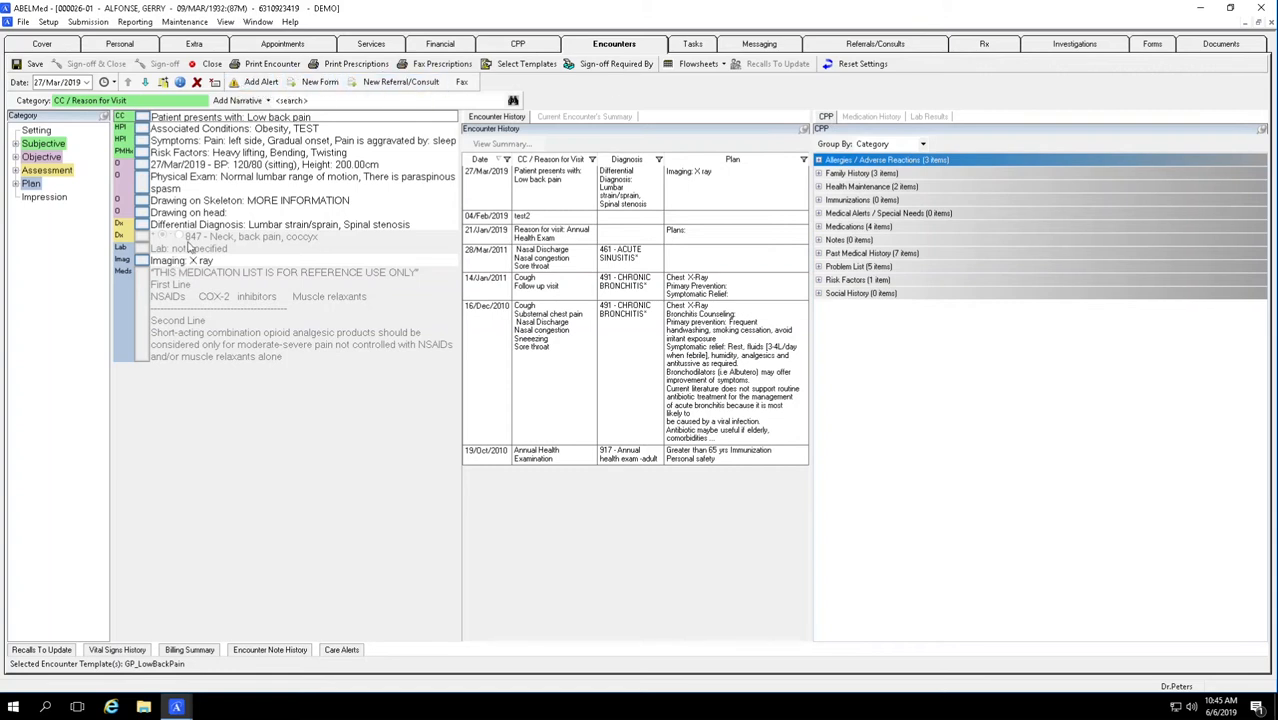
Start a new prescription under the Plan's Medications category, searching for tylenol and choosing TYLENOL 325 MG TABLET
left_click(17, 188)
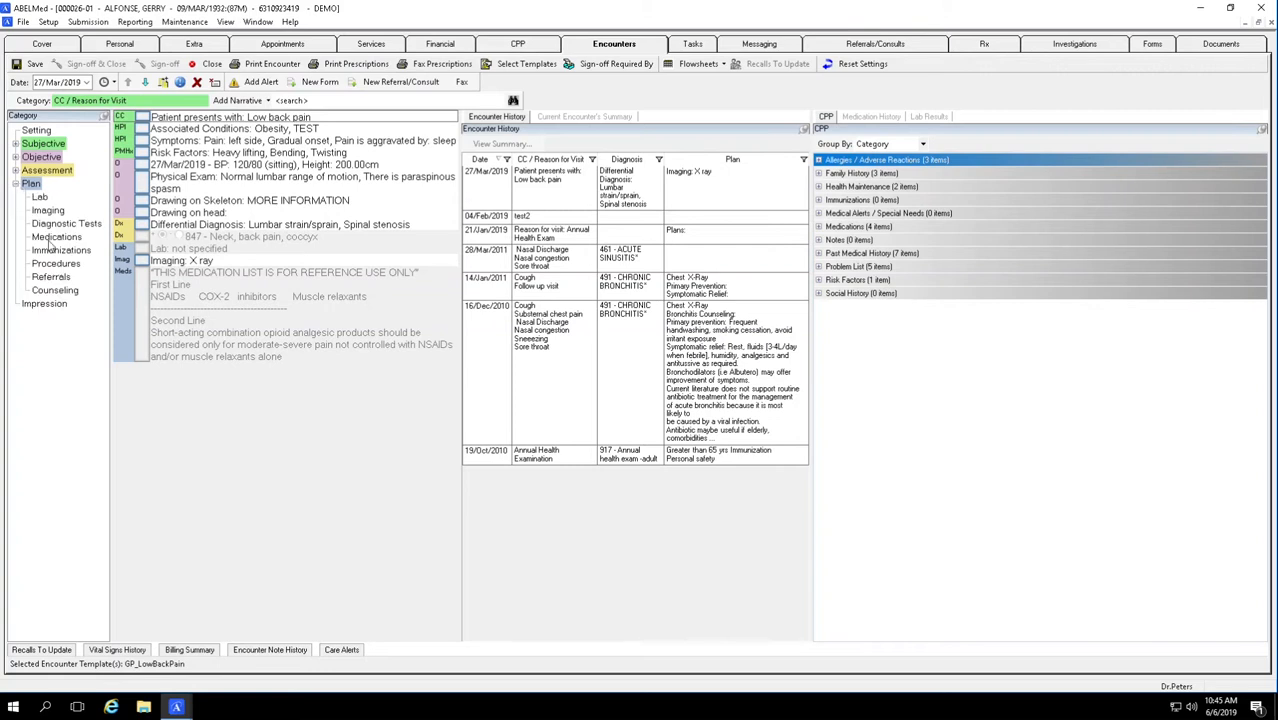
left_click(56, 237)
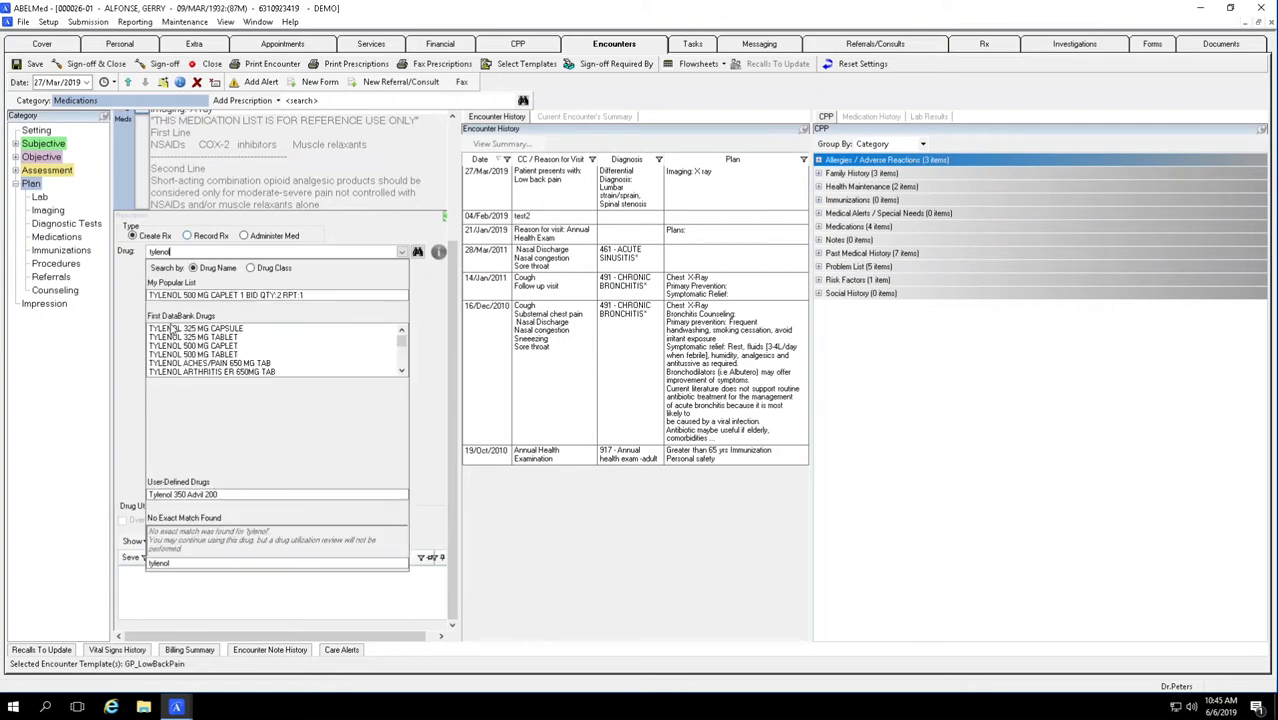
double_click(172, 331)
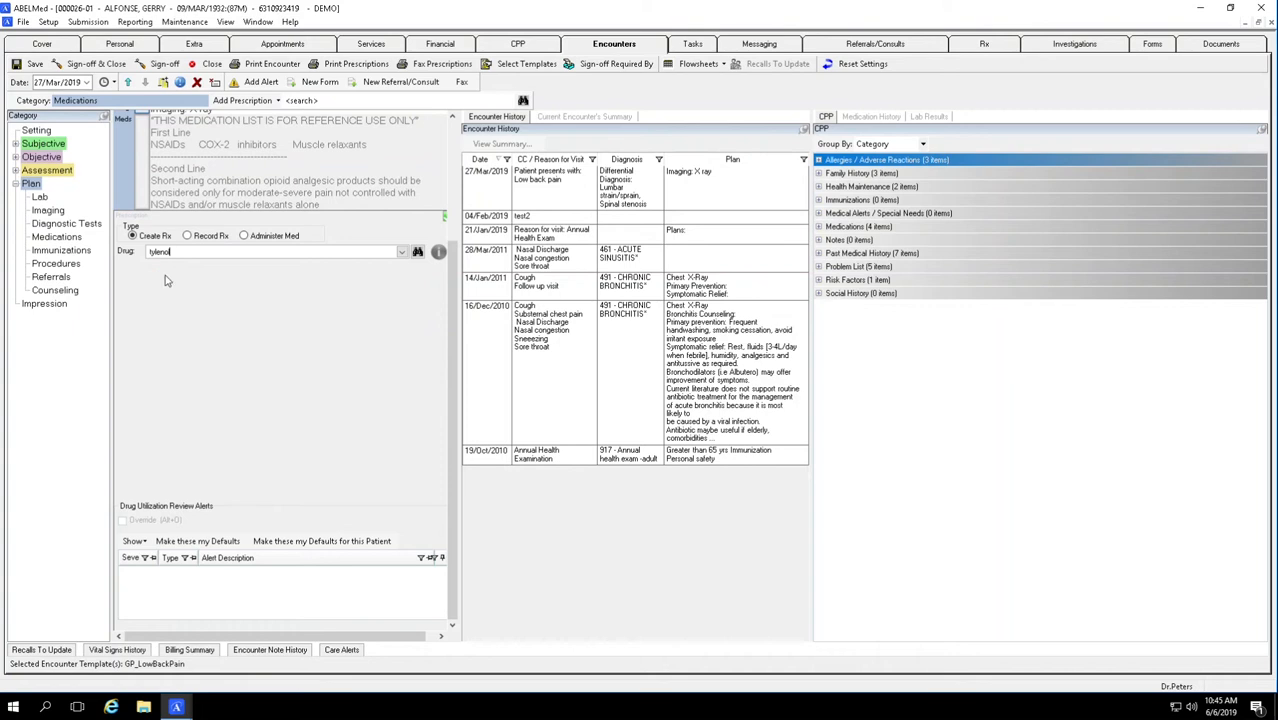
left_click(191, 318)
left_click(184, 343)
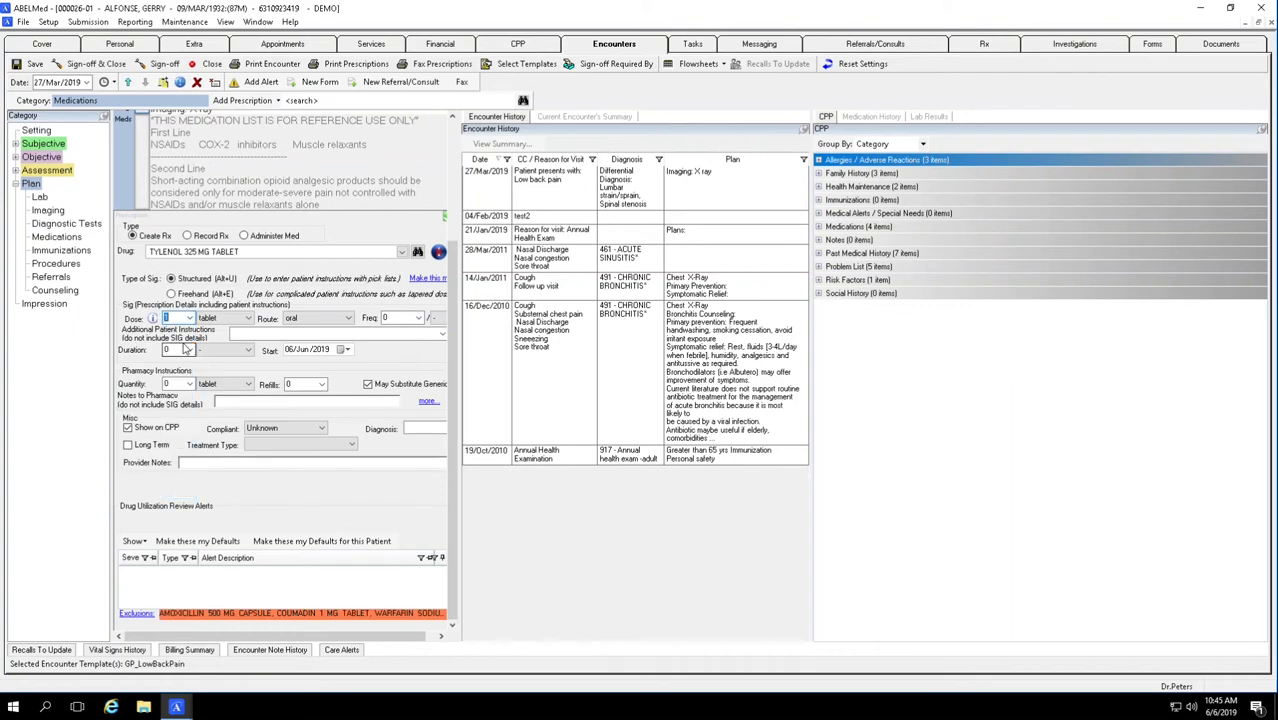
Set the prescription's frequency to QD and duration to 1 wk, and add it to the note in a widened note column
left_click(418, 319)
left_click(396, 343)
left_click(189, 351)
left_click(178, 371)
left_click(240, 351)
left_click(210, 382)
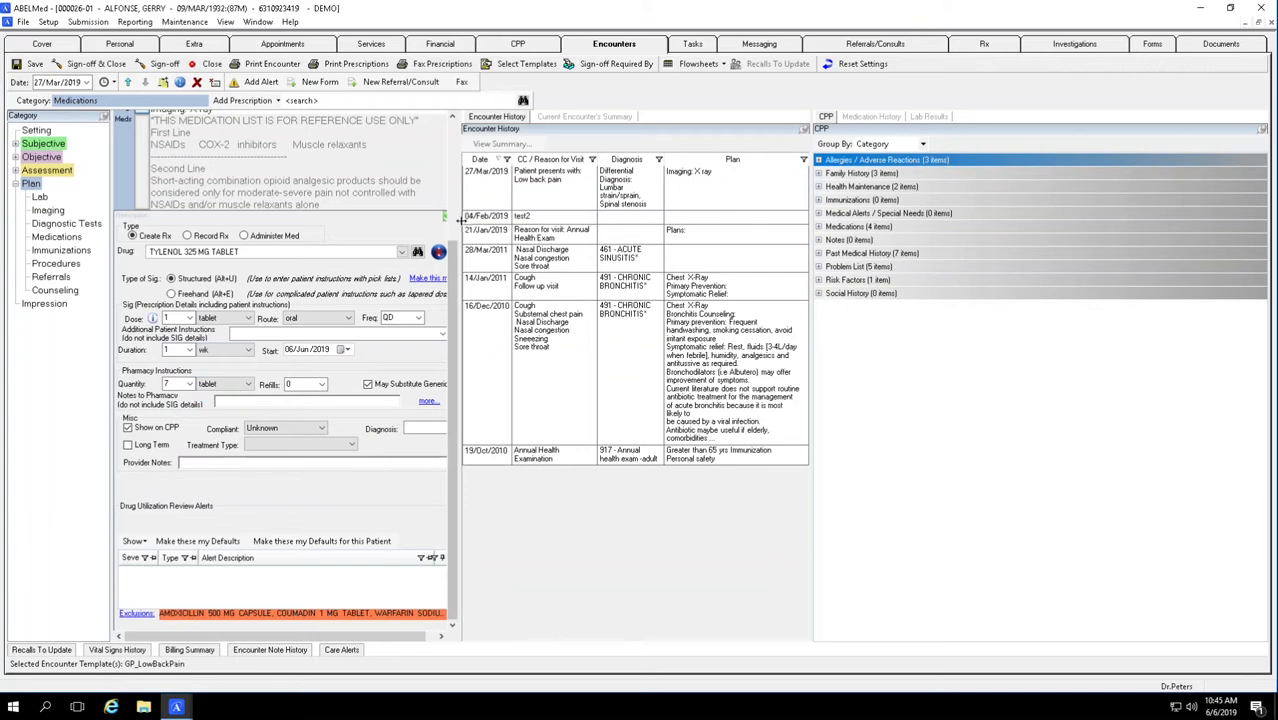
left_click_drag(458, 218, 518, 228)
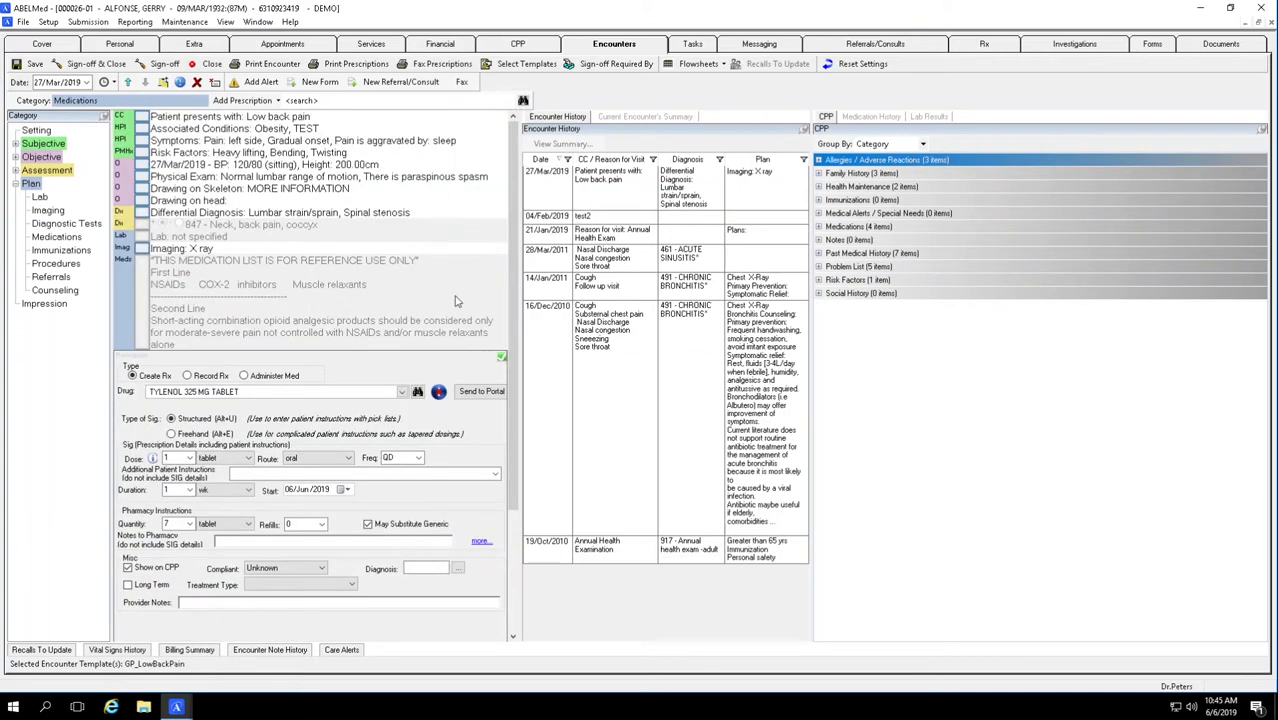
left_click(502, 357)
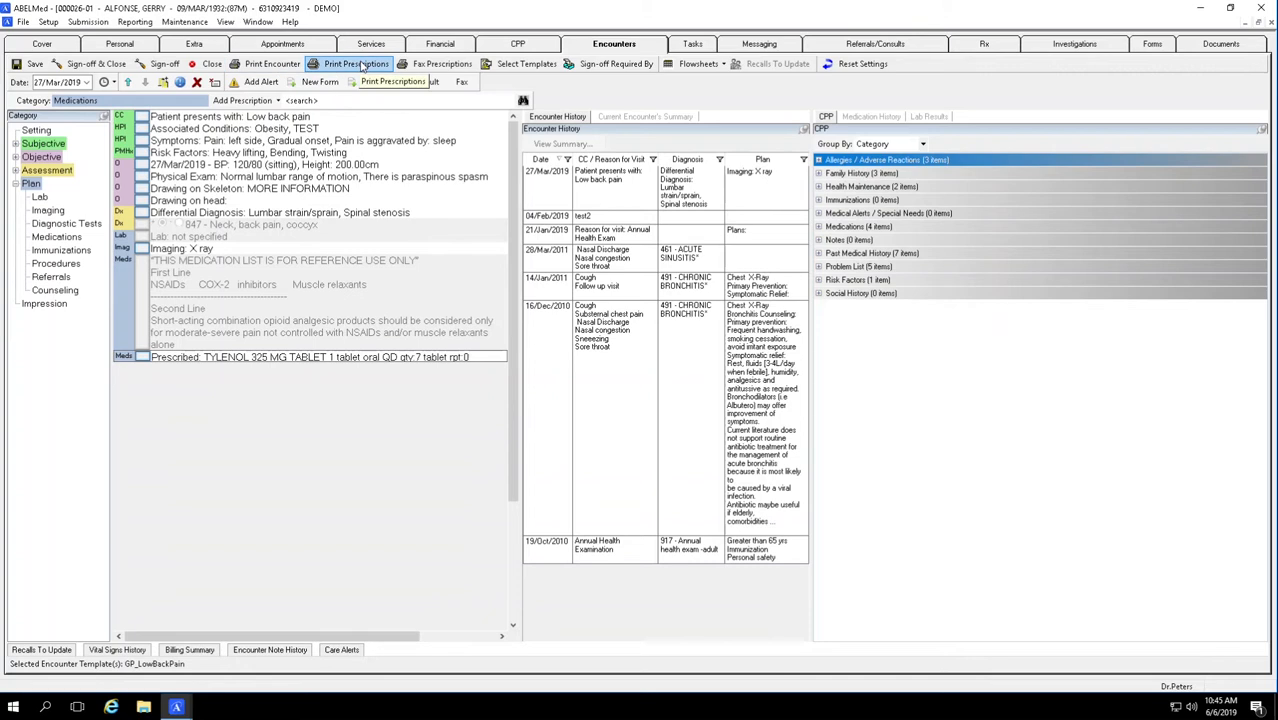
Save and close the encounter containing the Tylenol prescription
left_click(436, 66)
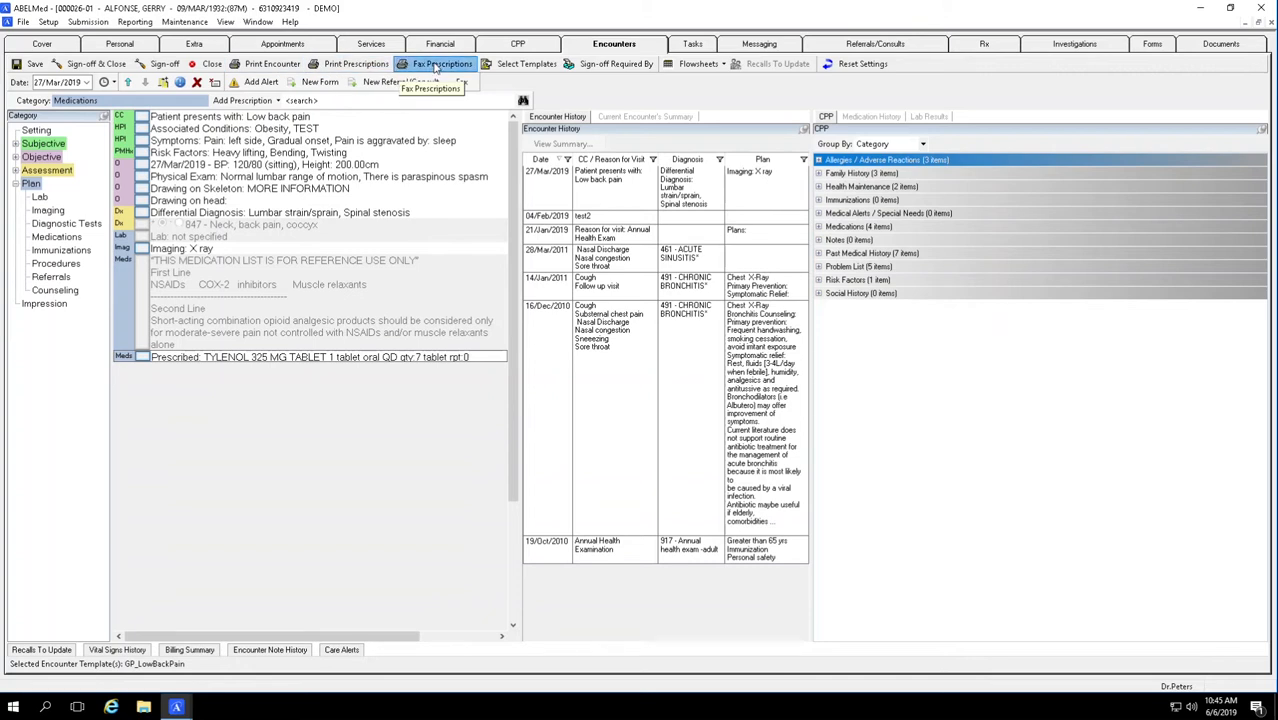
left_click(702, 376)
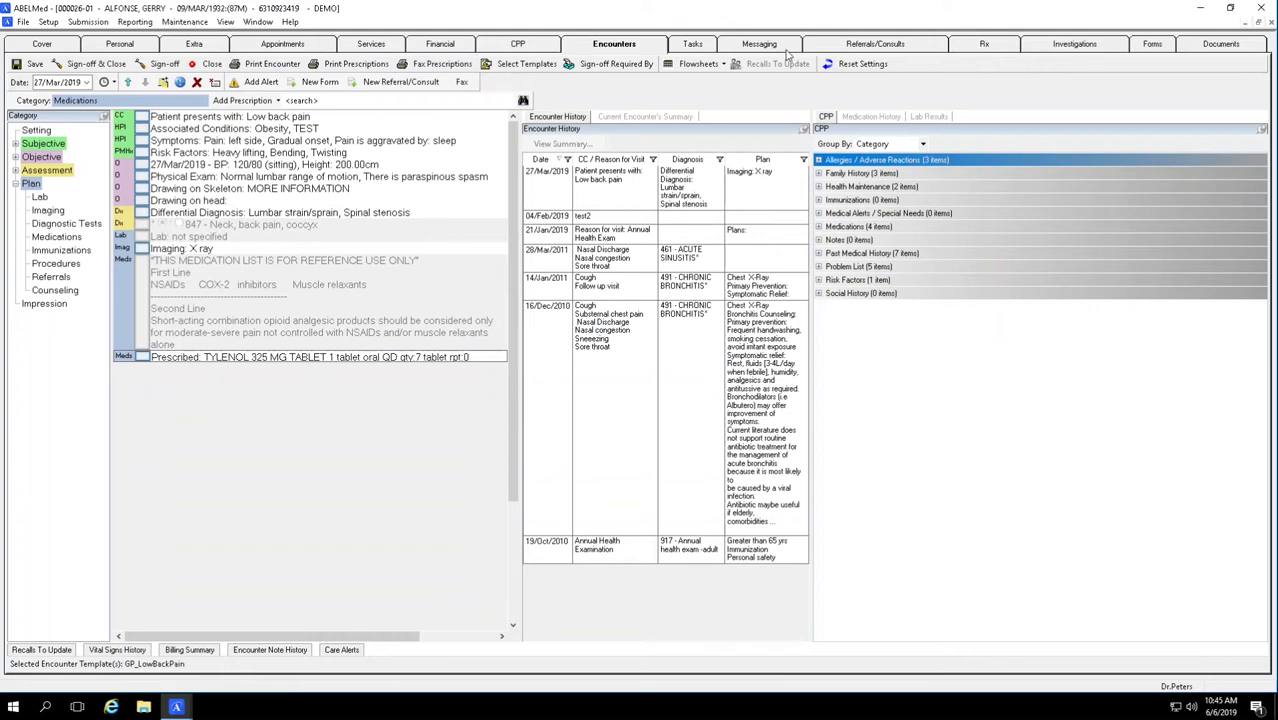
left_click(29, 65)
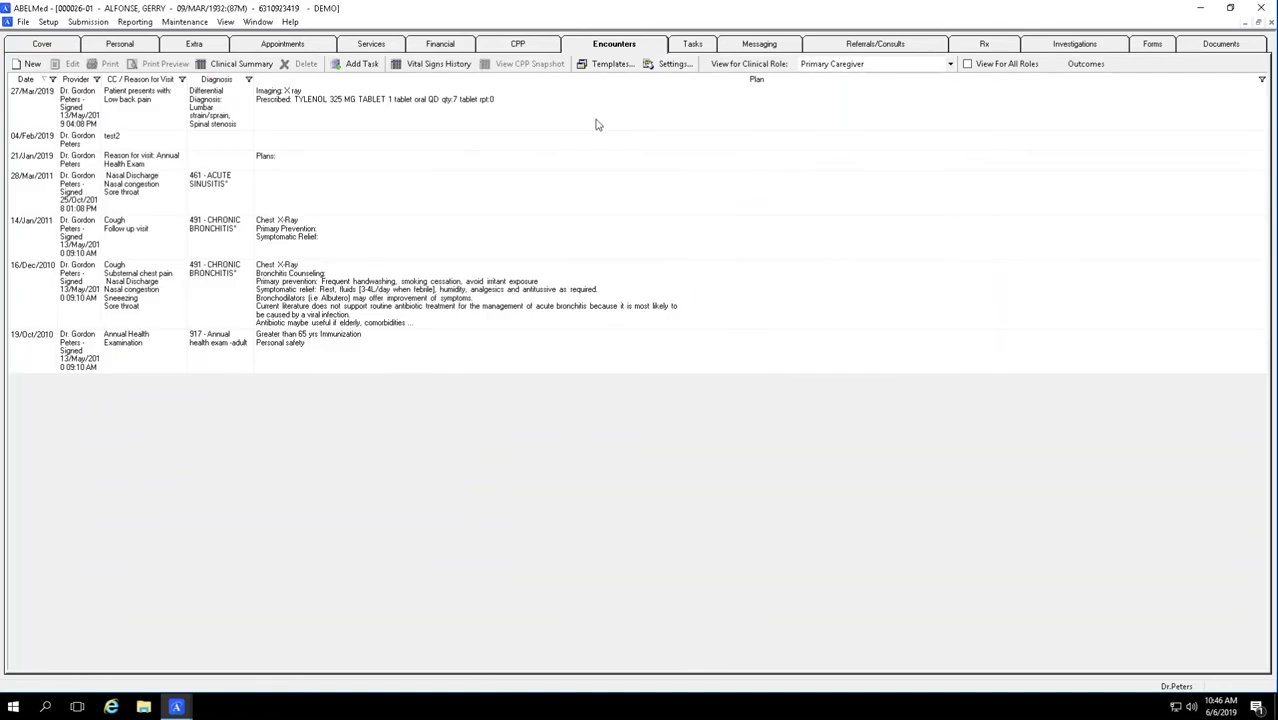
Reopen the 27/Mar/2019 encounter for editing and create a new form from the OH_Lab_Req template
left_click(166, 124)
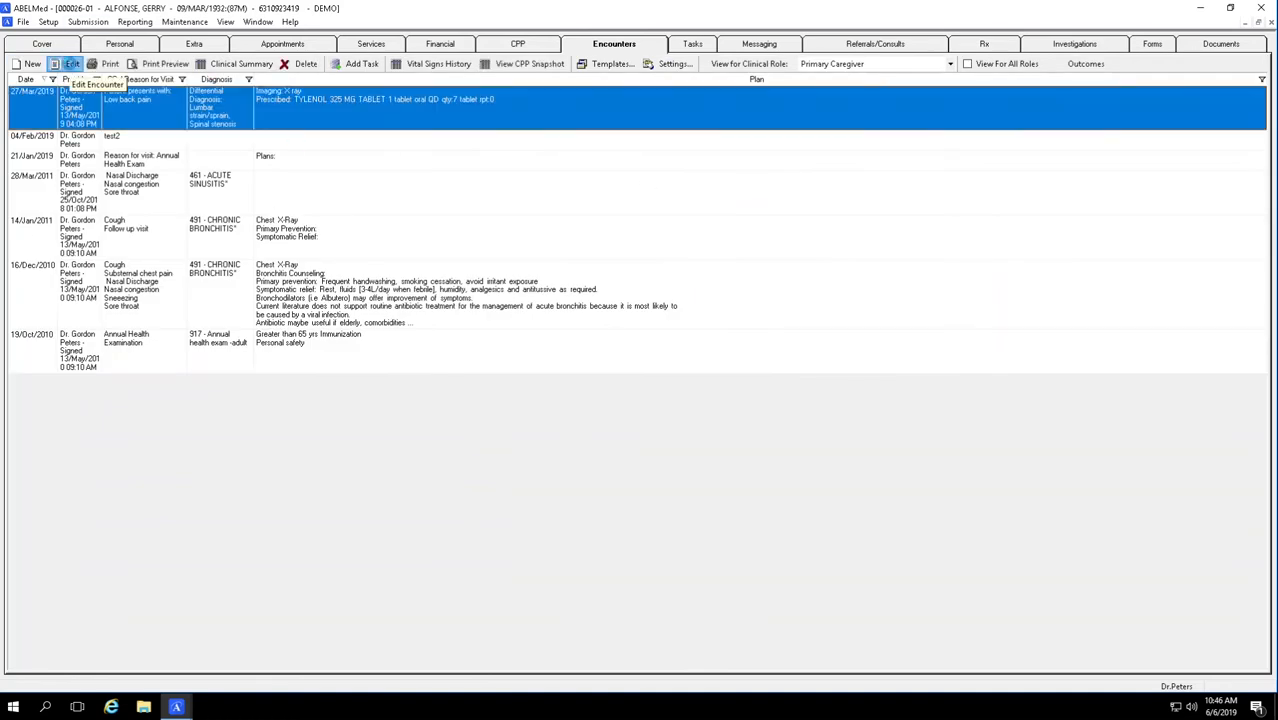
left_click(70, 64)
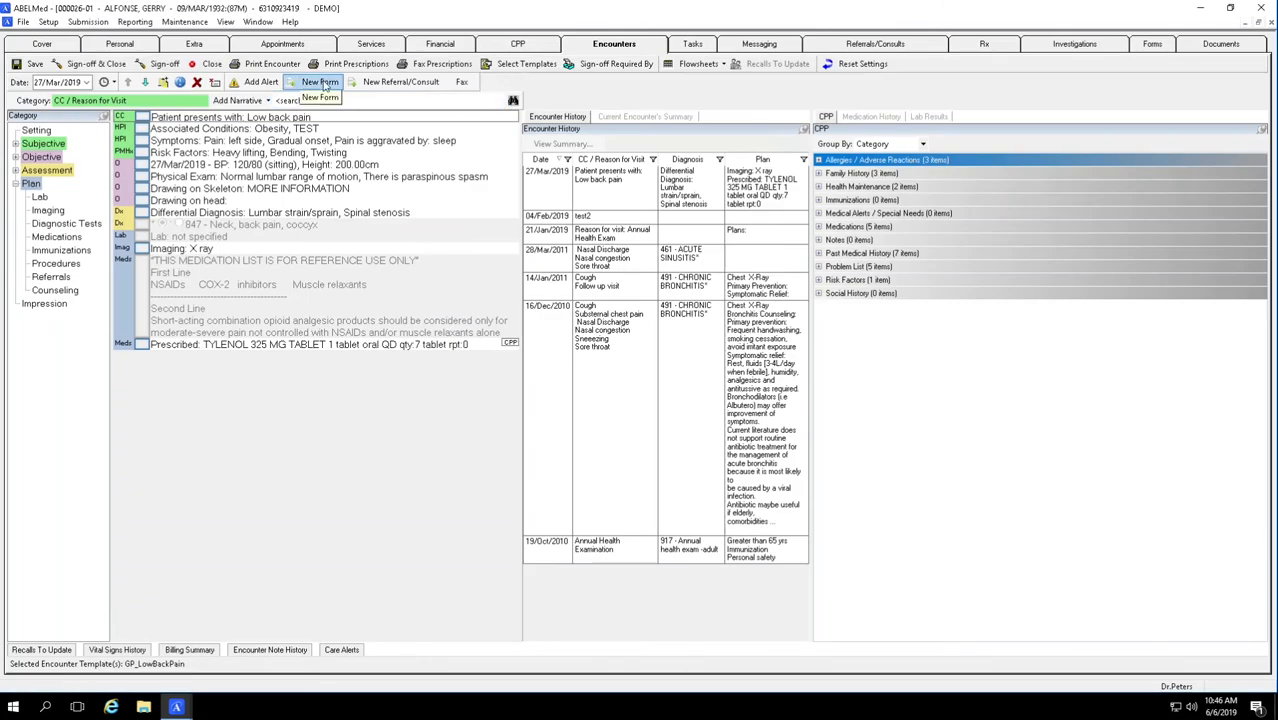
left_click(321, 82)
left_click(752, 349)
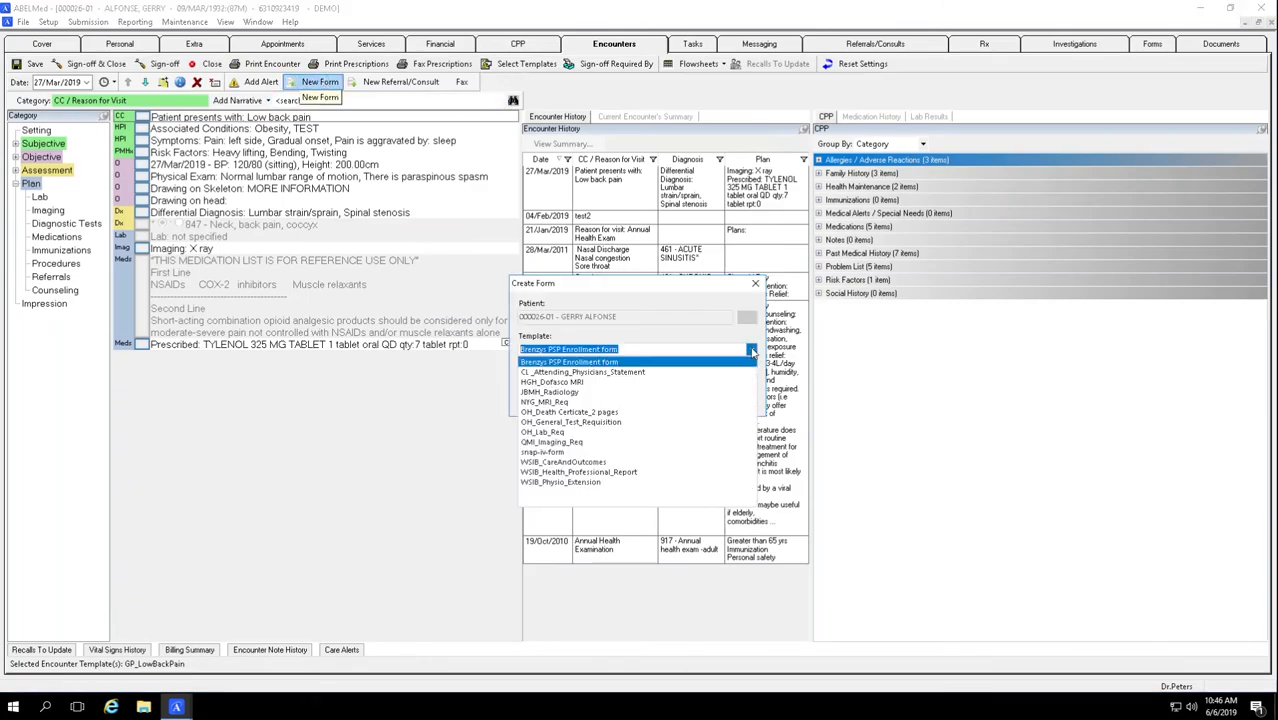
left_click(553, 433)
left_click(683, 401)
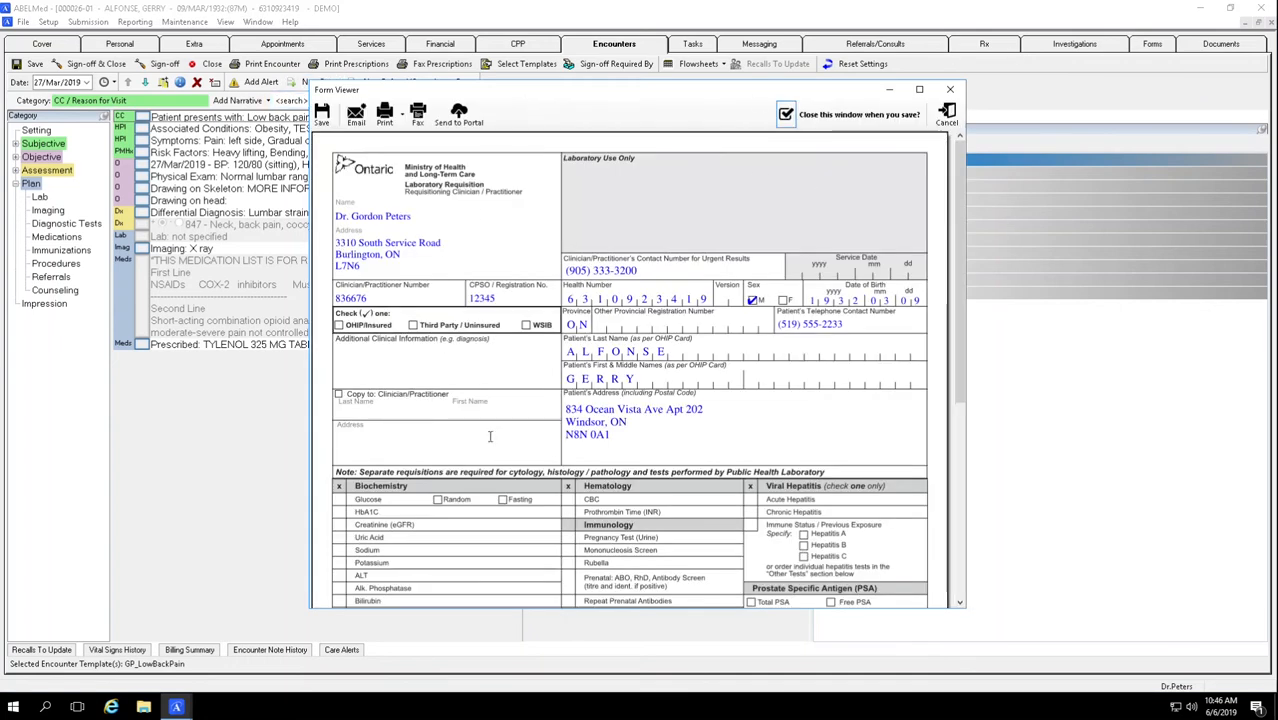
Mark Glucose and HbA1C under Biochemistry on the laboratory requisition and save the form
left_click(339, 499)
left_click(339, 512)
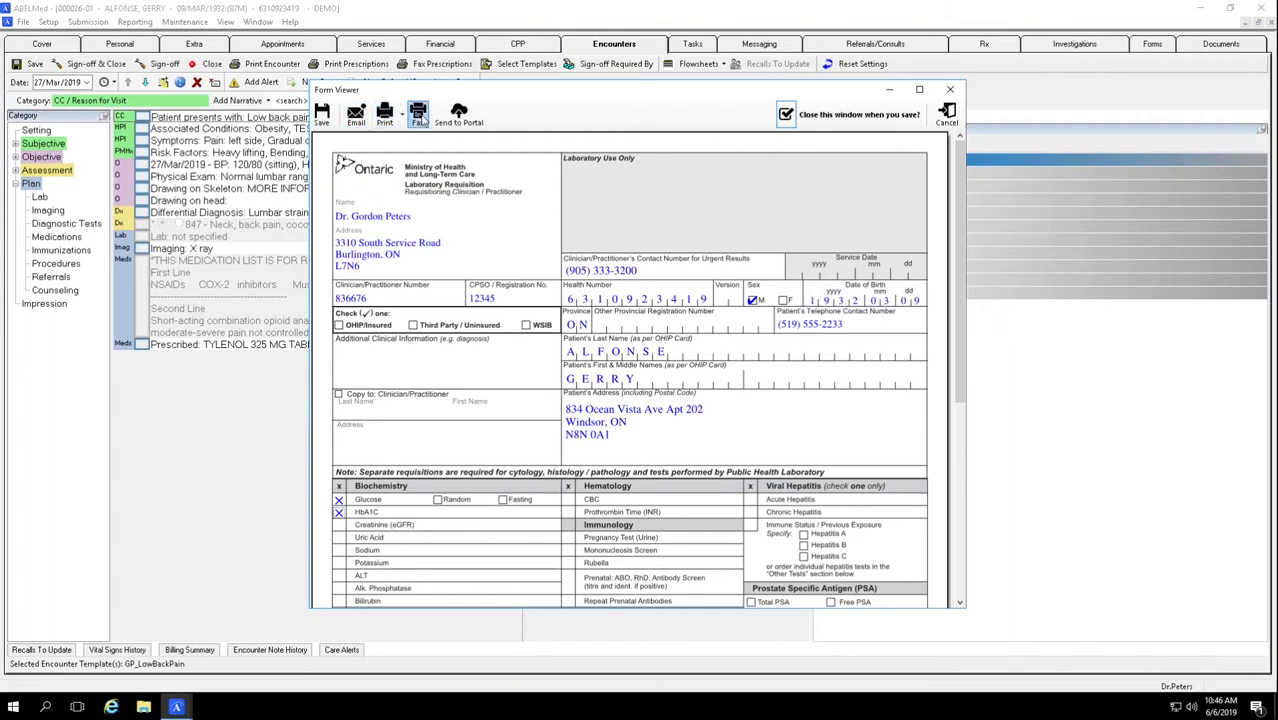
left_click(323, 116)
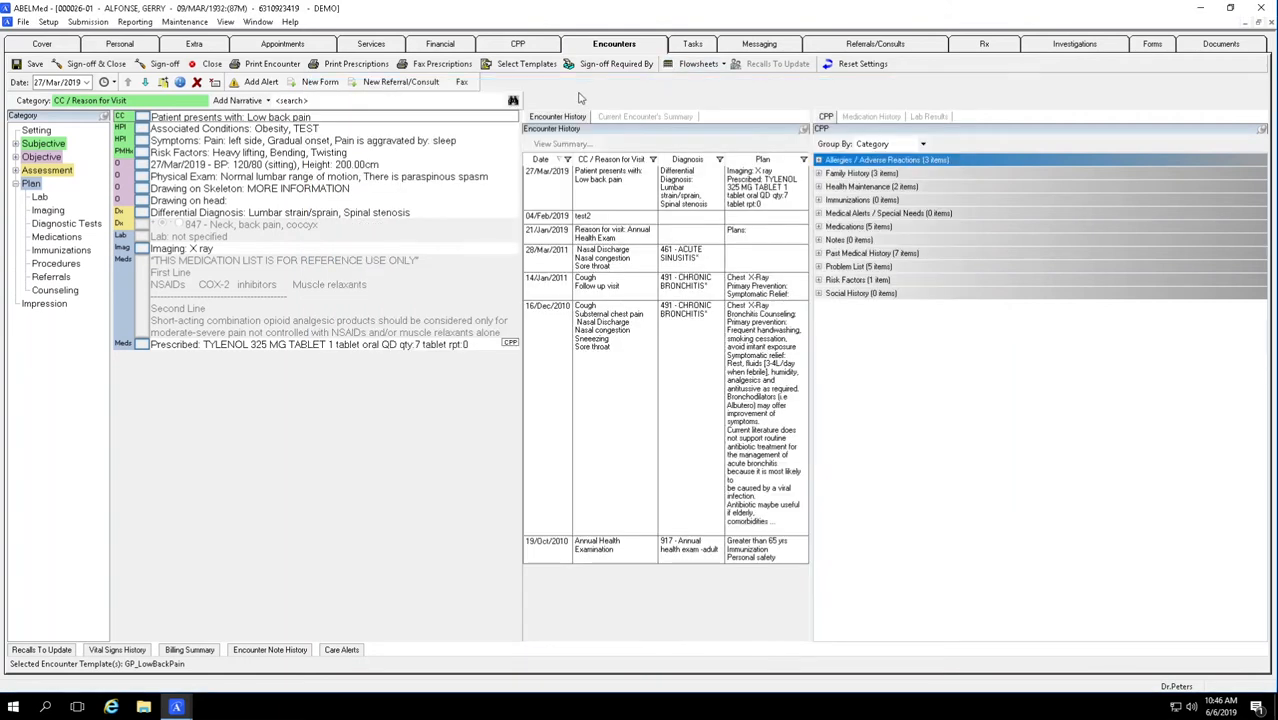
Generate an outgoing referral/consult letter from the encounter that includes the Medications and Allergies CPP categories
left_click(384, 87)
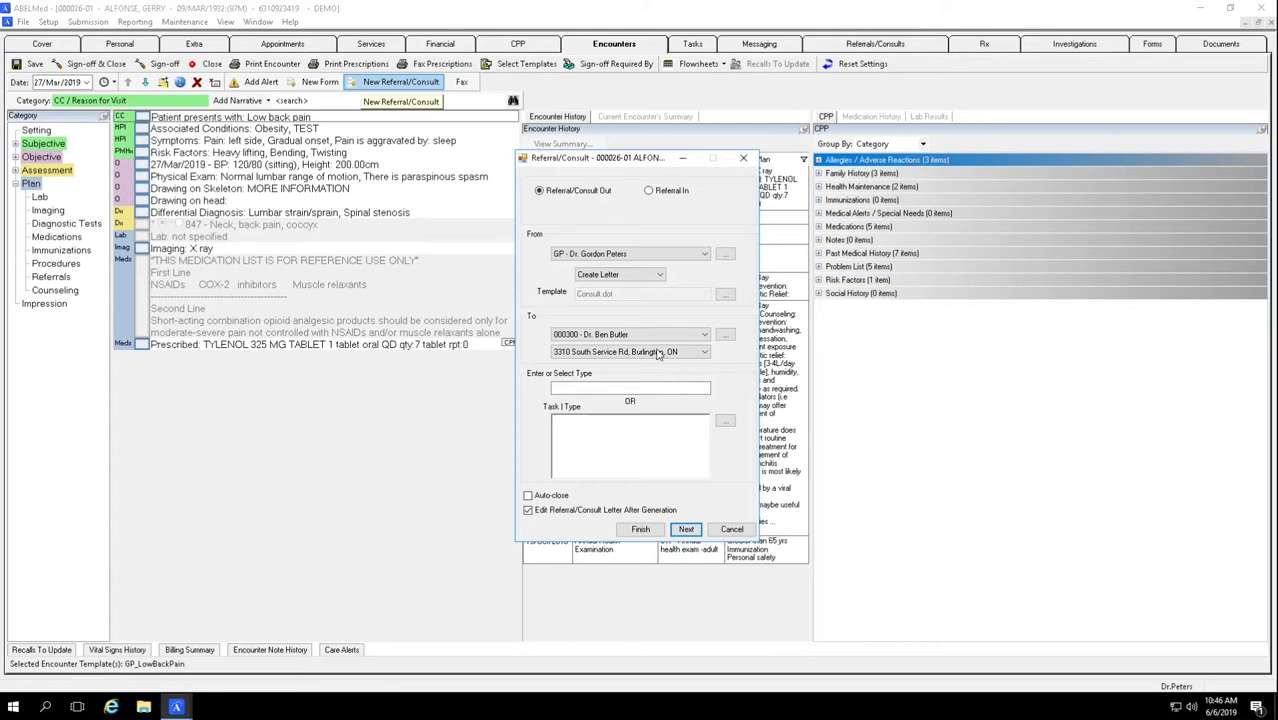
left_click(688, 528)
left_click(582, 328)
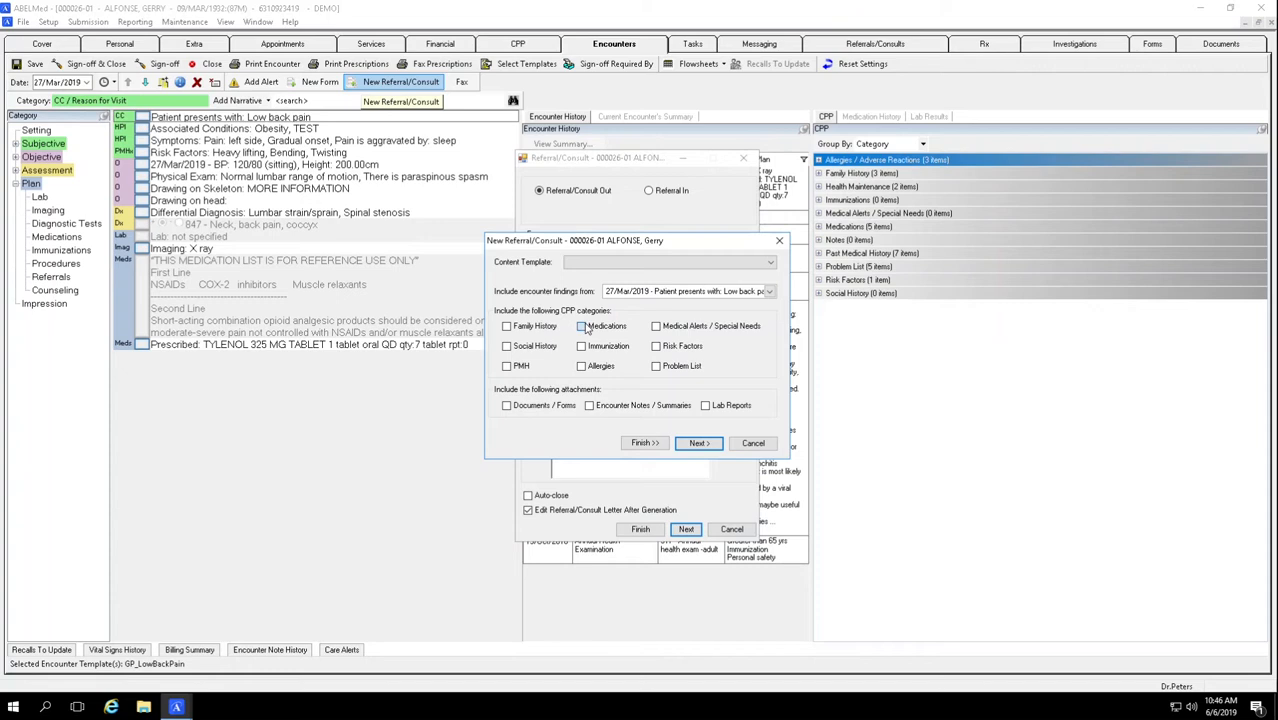
left_click(583, 366)
left_click(643, 446)
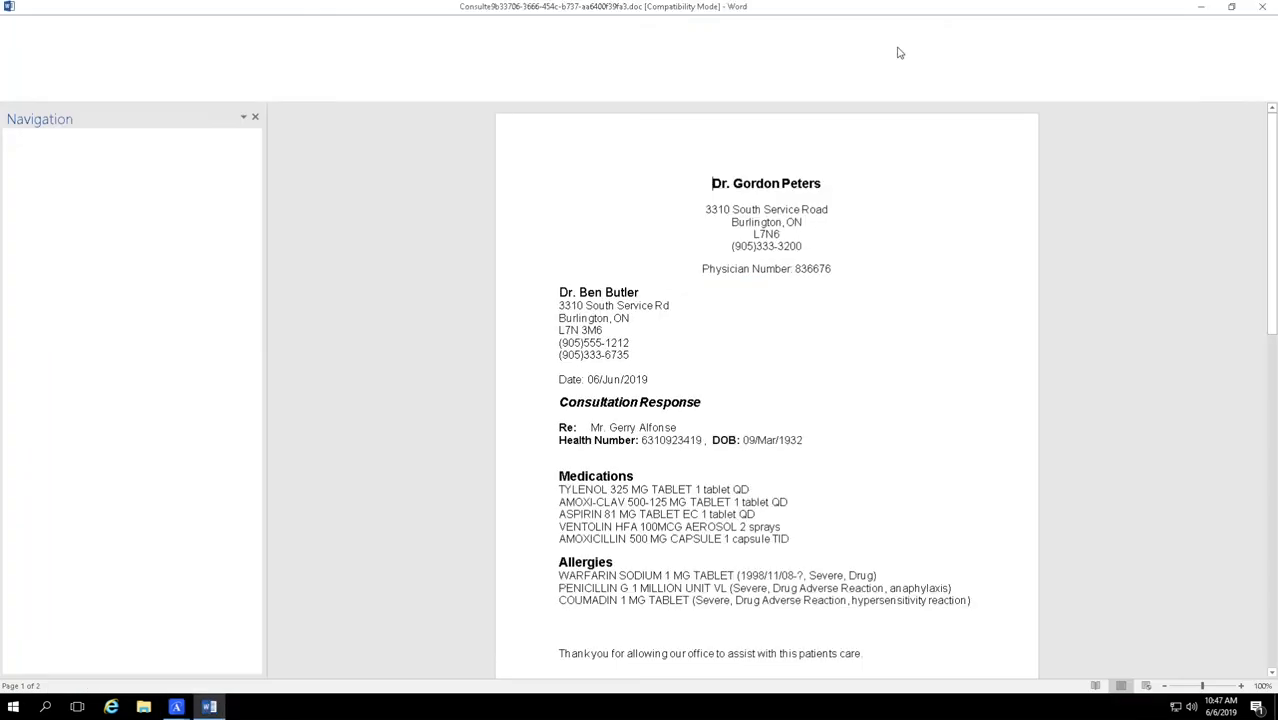
Review the generated consultation letter's medications and allergies in Word, and close the document
scroll(712, 374, "down", 3)
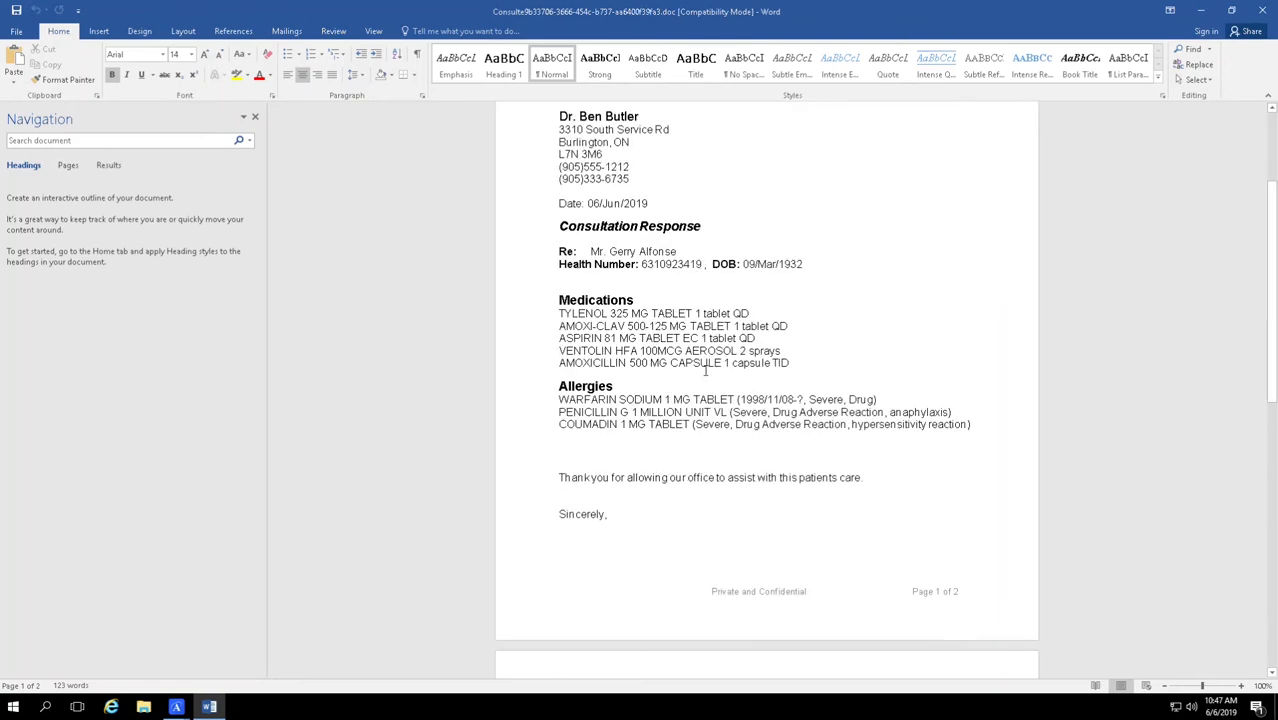
scroll(712, 374, "up", 3)
left_click(1262, 11)
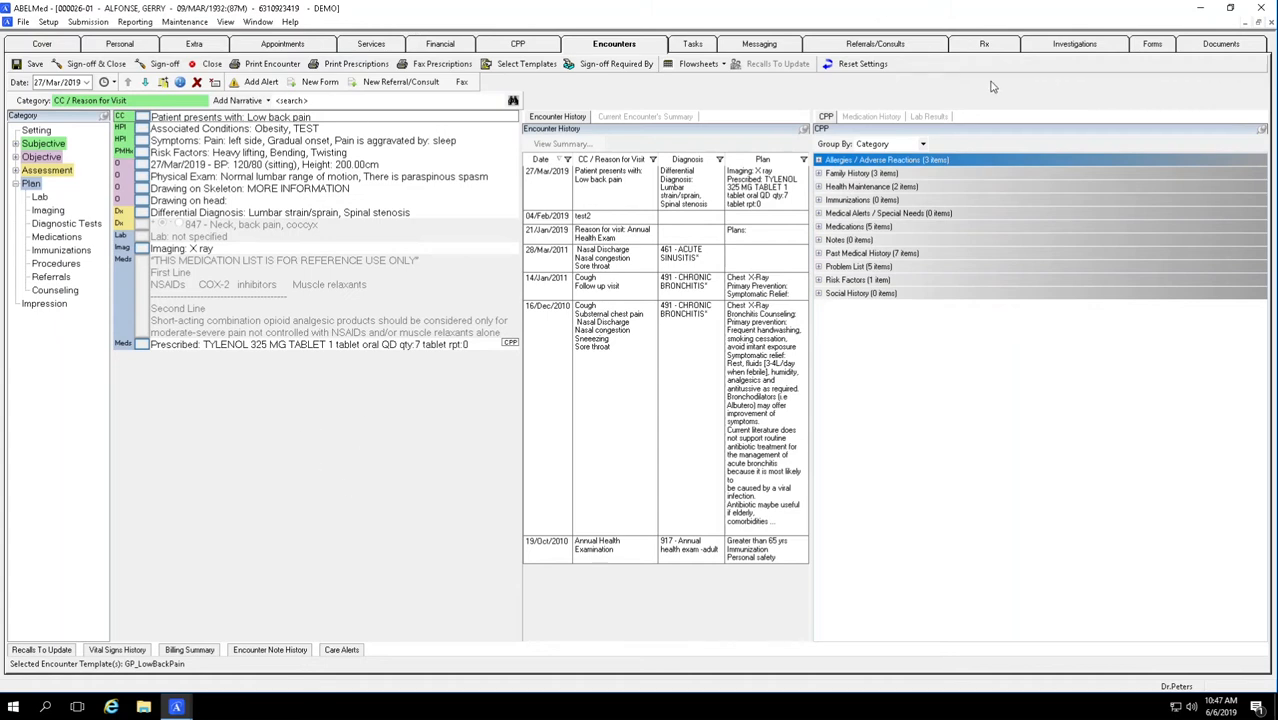
Close both open patient charts without printing the outstanding prescriptions
left_click(1271, 22)
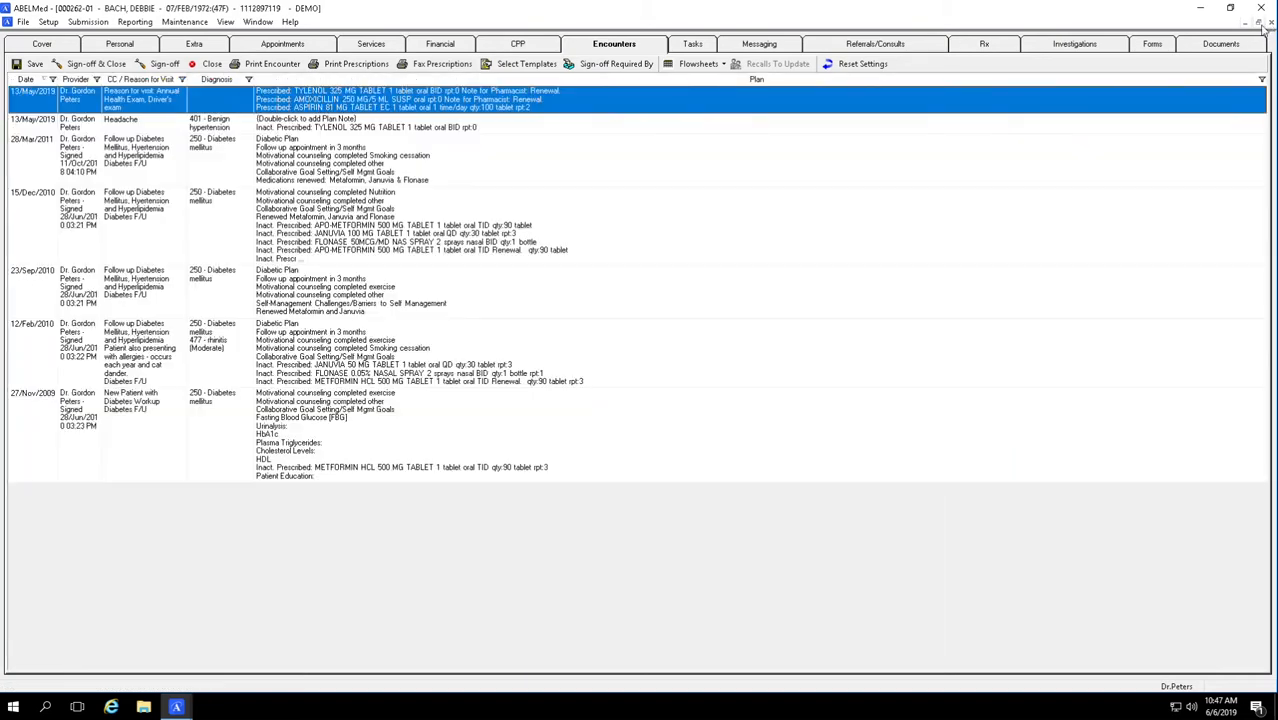
left_click(1268, 23)
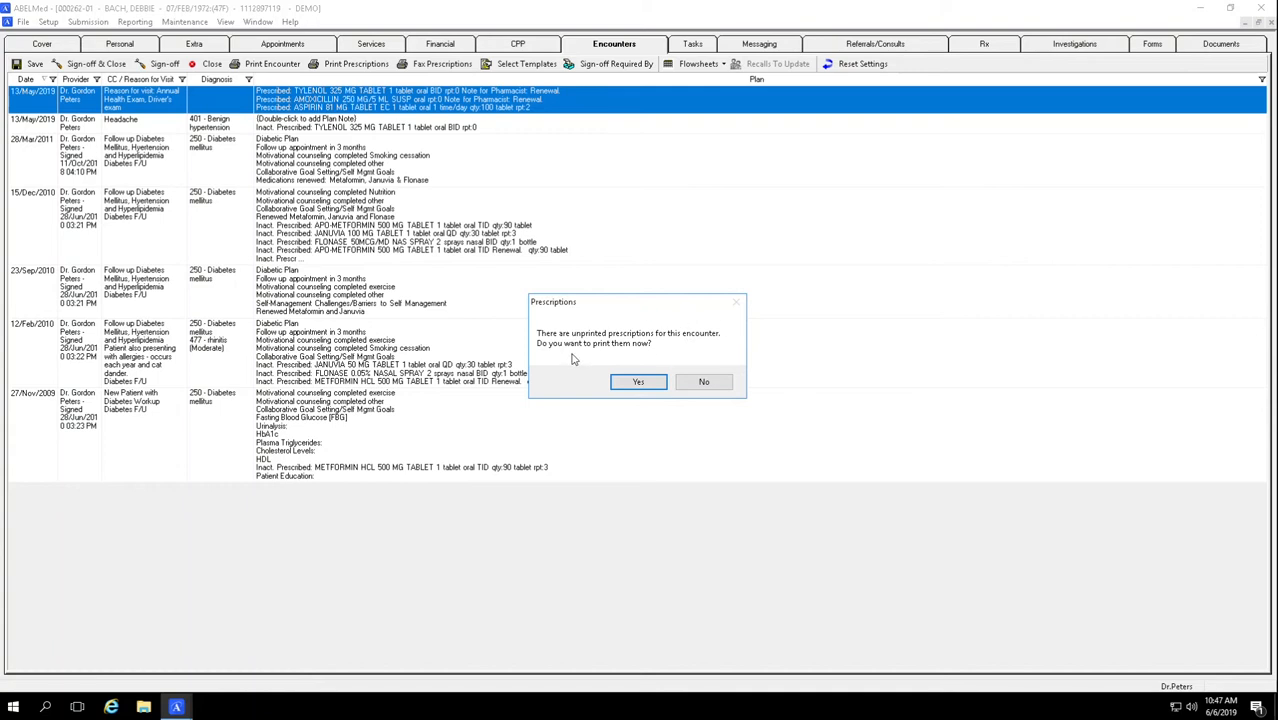
left_click(699, 386)
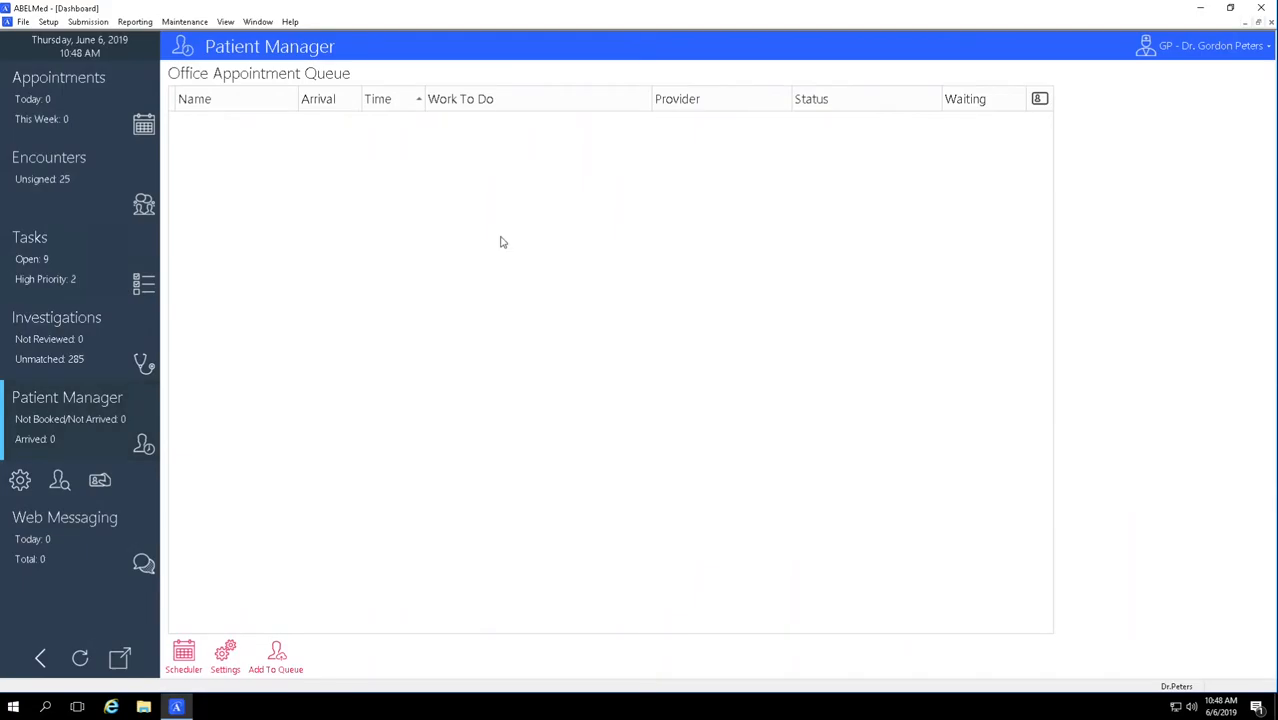
Open the Patient Manager settings from the dashboard and examine the appointment states, wait time and provider column options
left_click(85, 409)
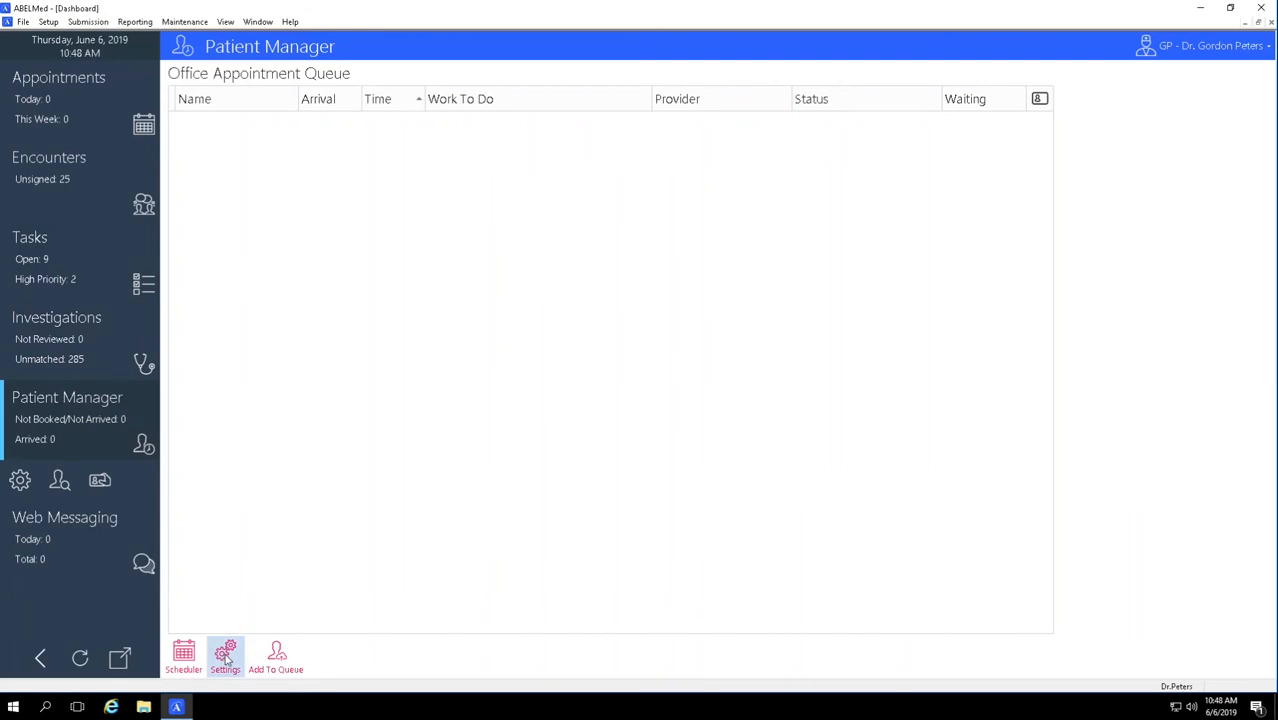
left_click(224, 652)
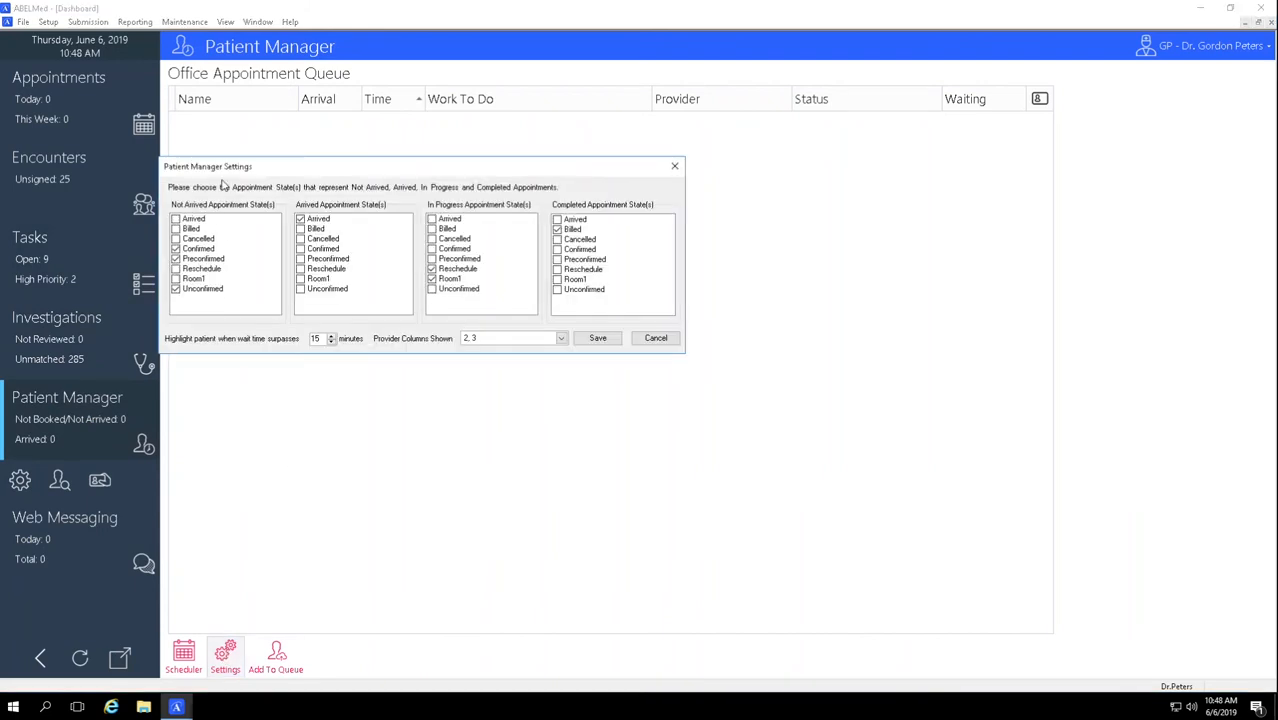
left_click_drag(241, 170, 279, 164)
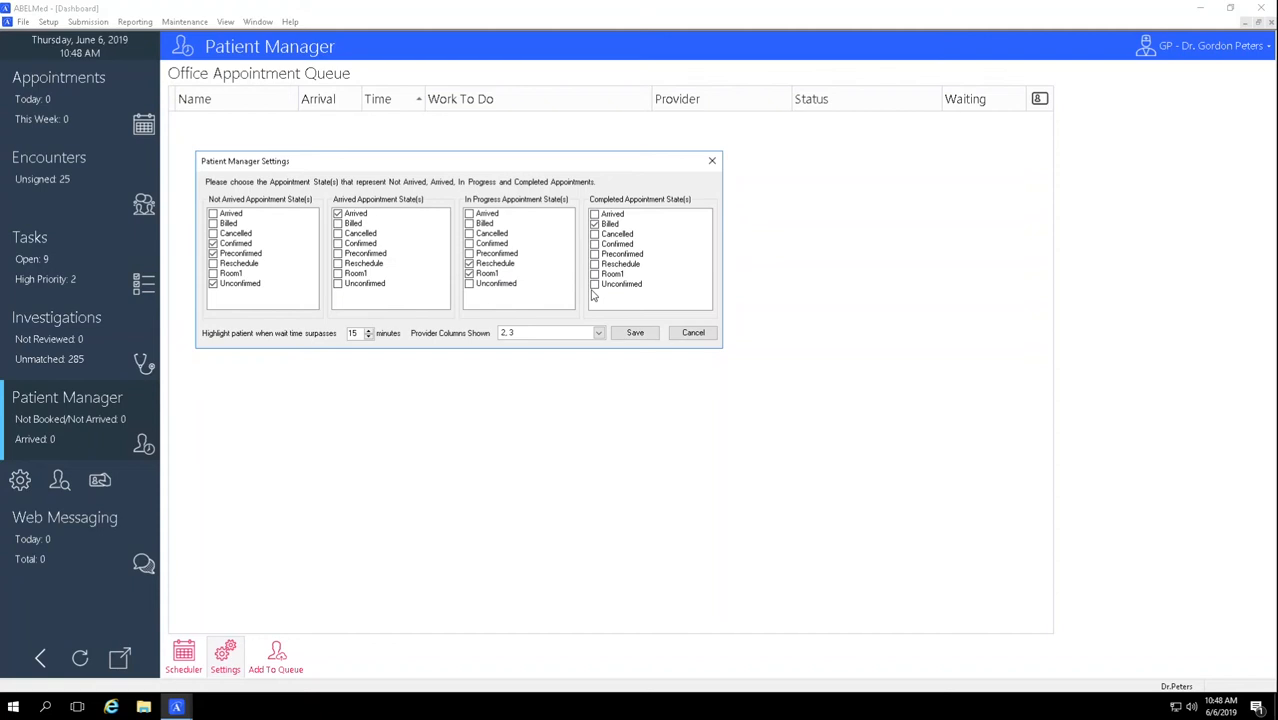
Move the Reschedule state from In Progress to Completed appointments, check the provider columns shown, and save the Patient Manager settings
left_click(469, 264)
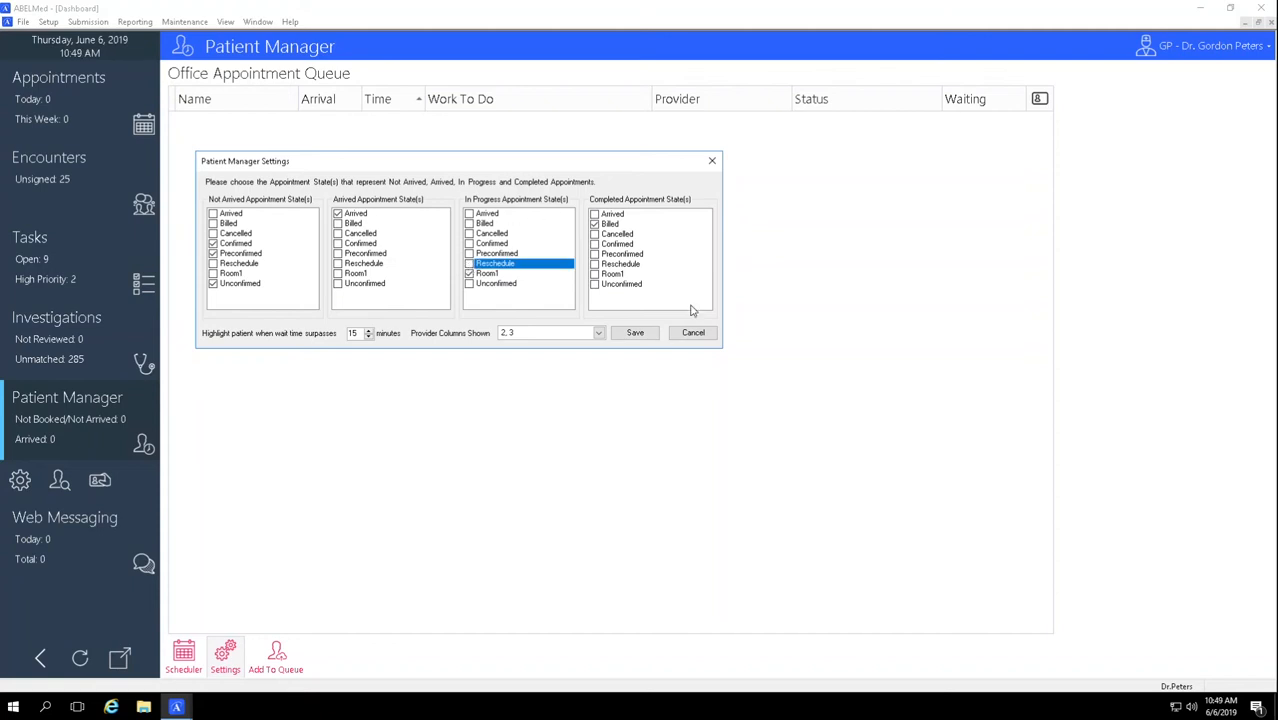
left_click(595, 265)
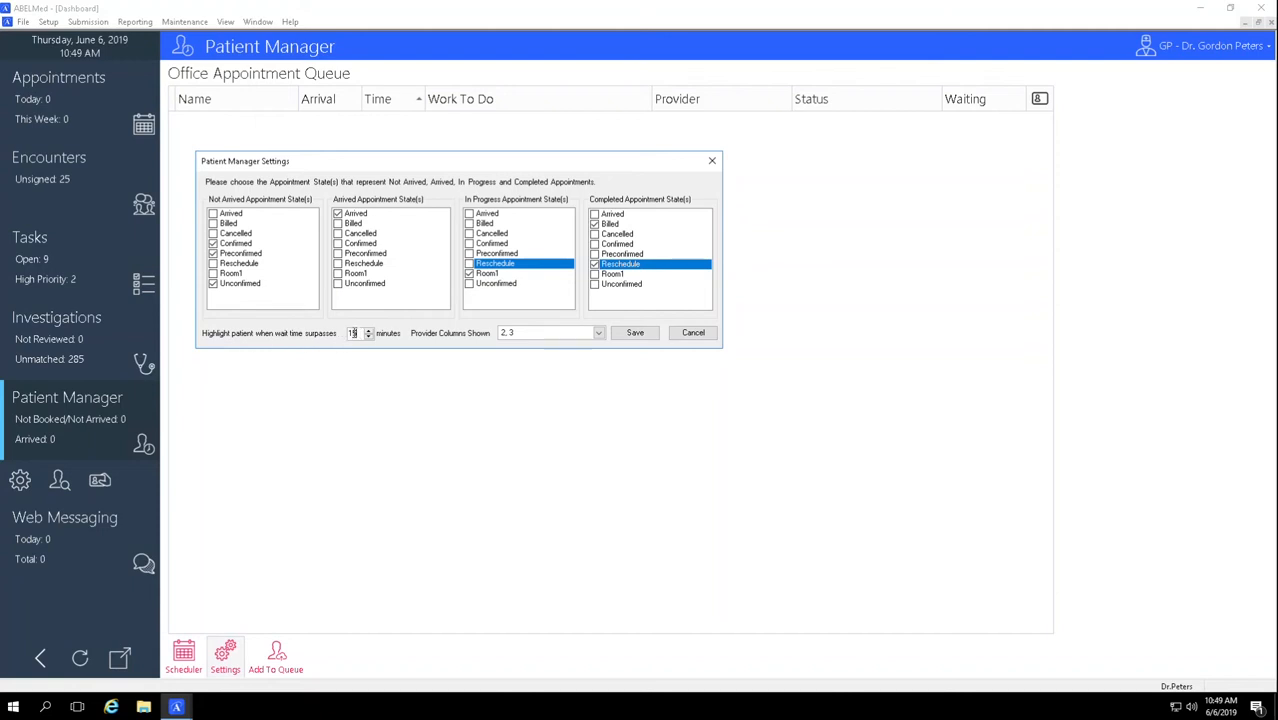
left_click(599, 335)
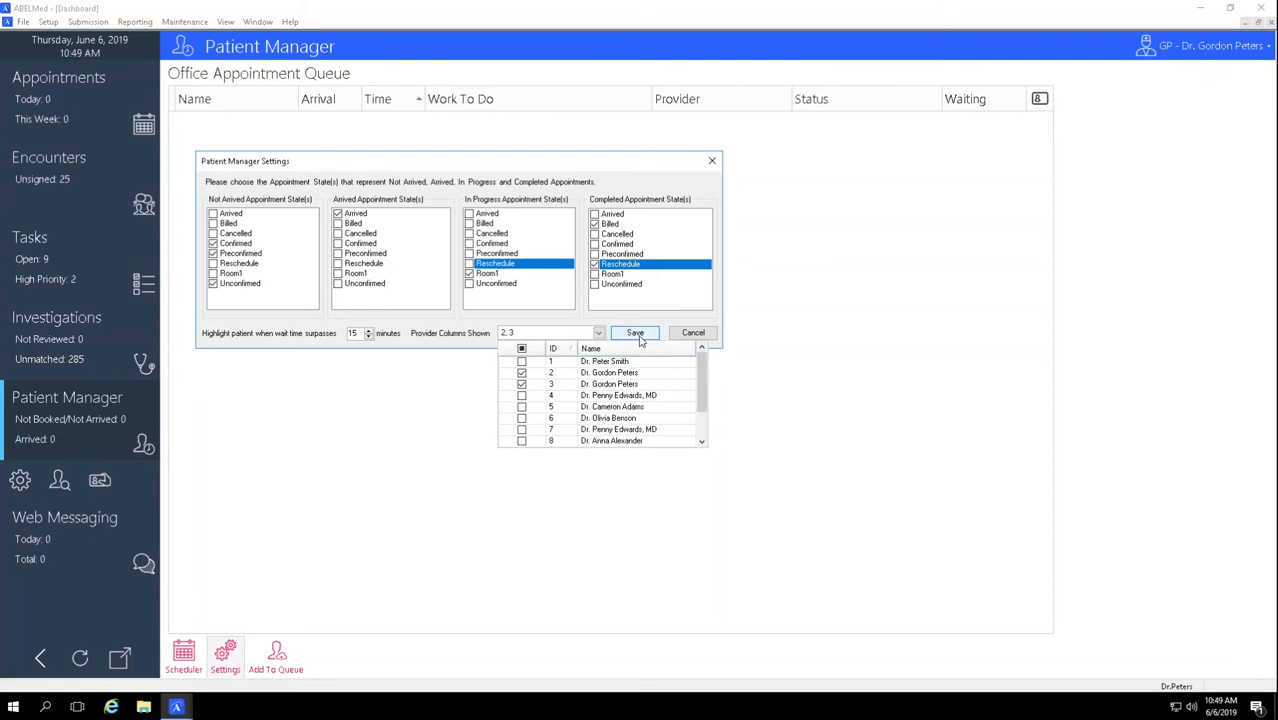
left_click(637, 334)
left_click(637, 334)
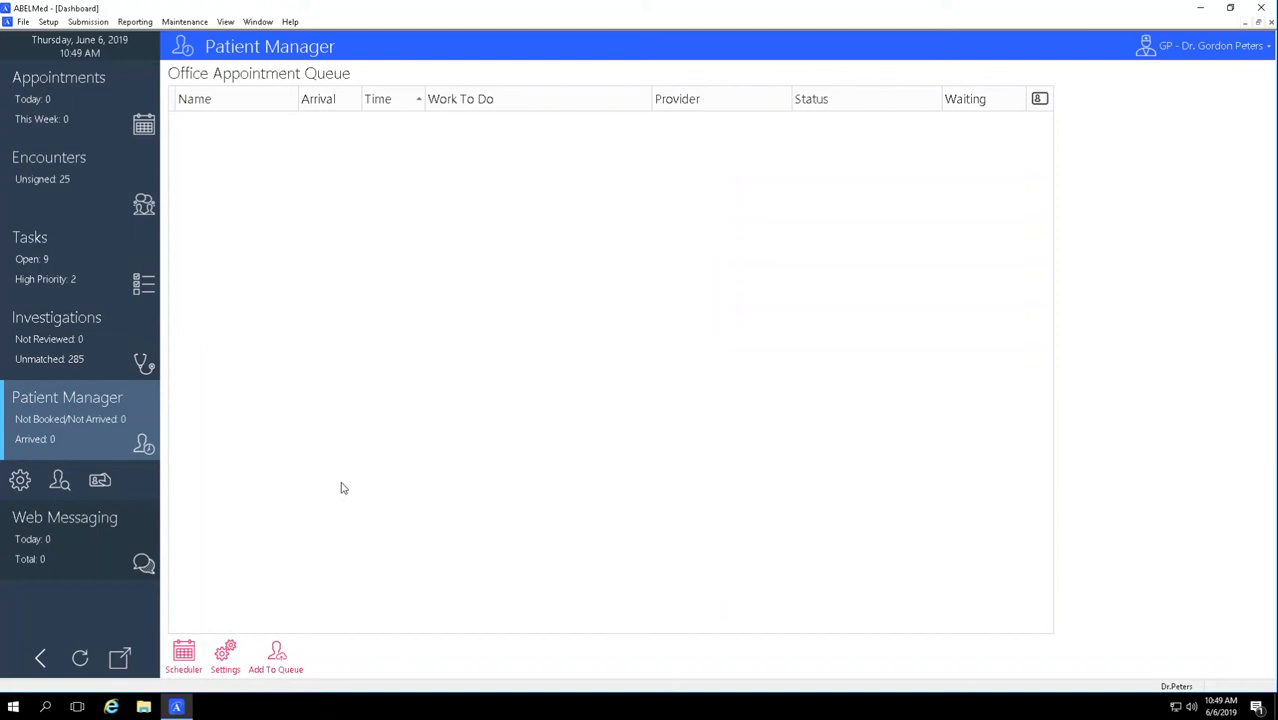
Open the appointment scheduler and book the previously used patient at 9:45 AM in the first GP column, keeping the default time units
left_click(183, 655)
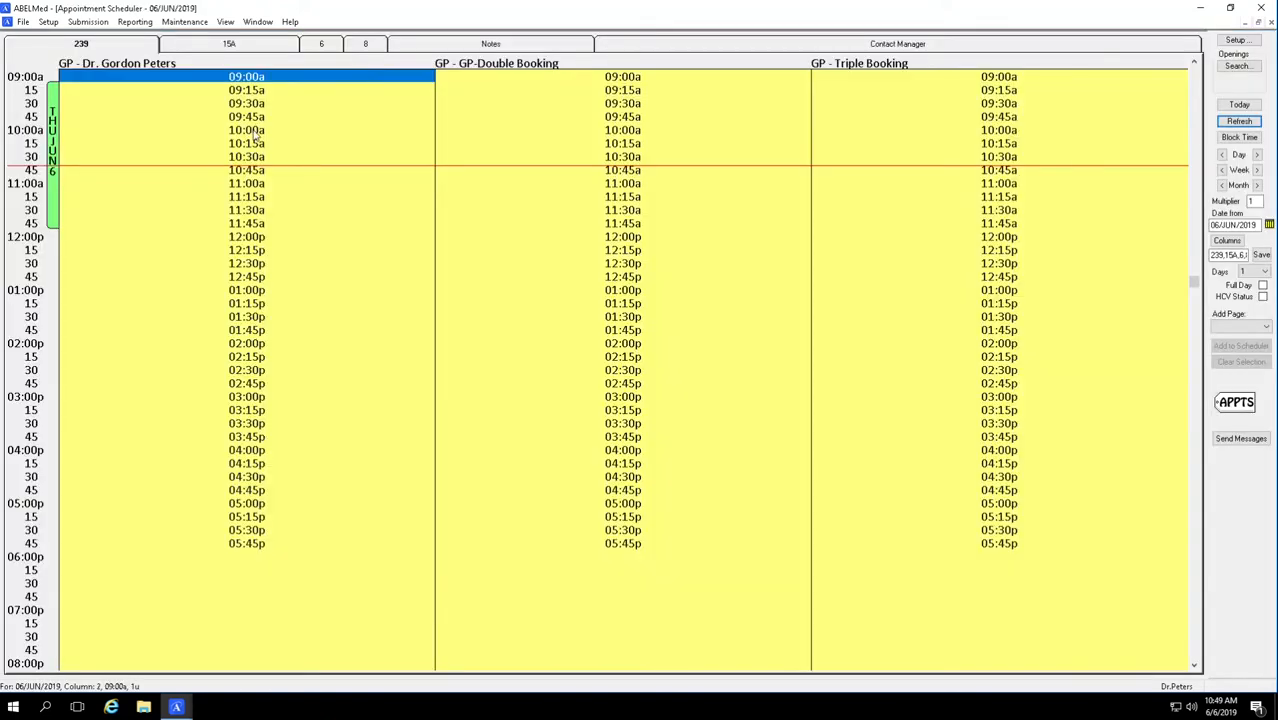
right_click(252, 118)
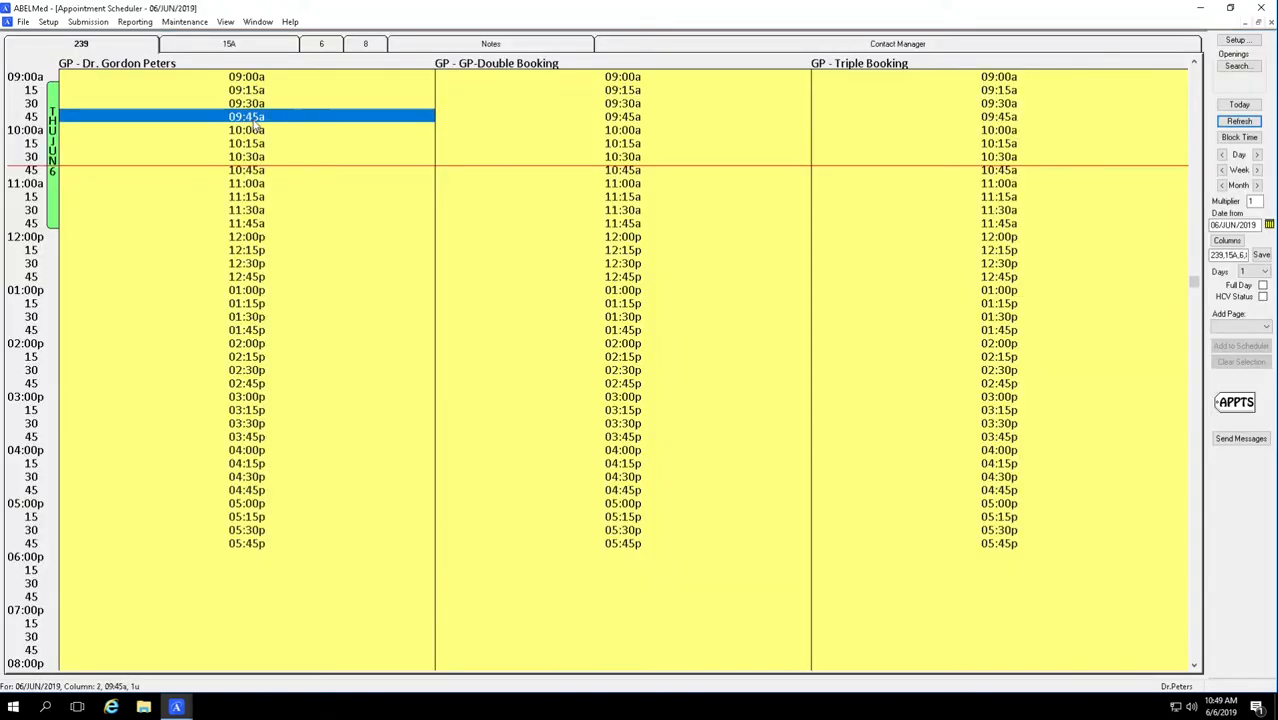
left_click(306, 126)
key("Return")
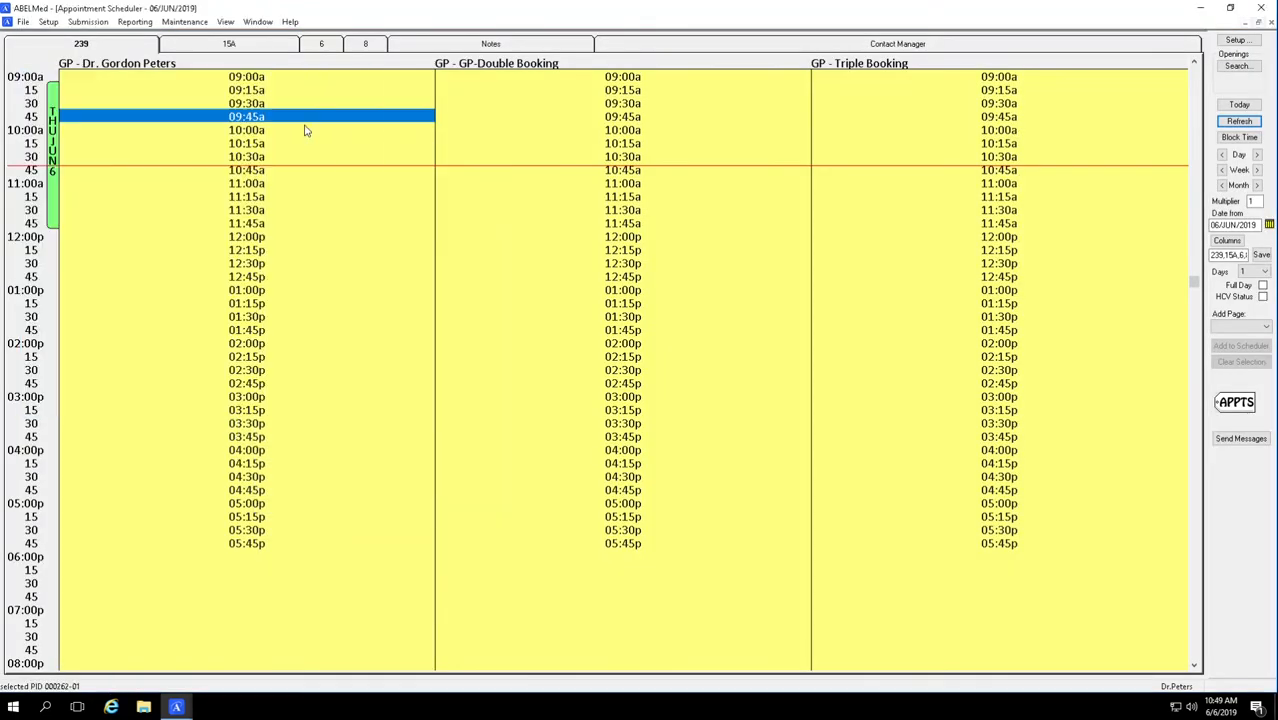
key("Return")
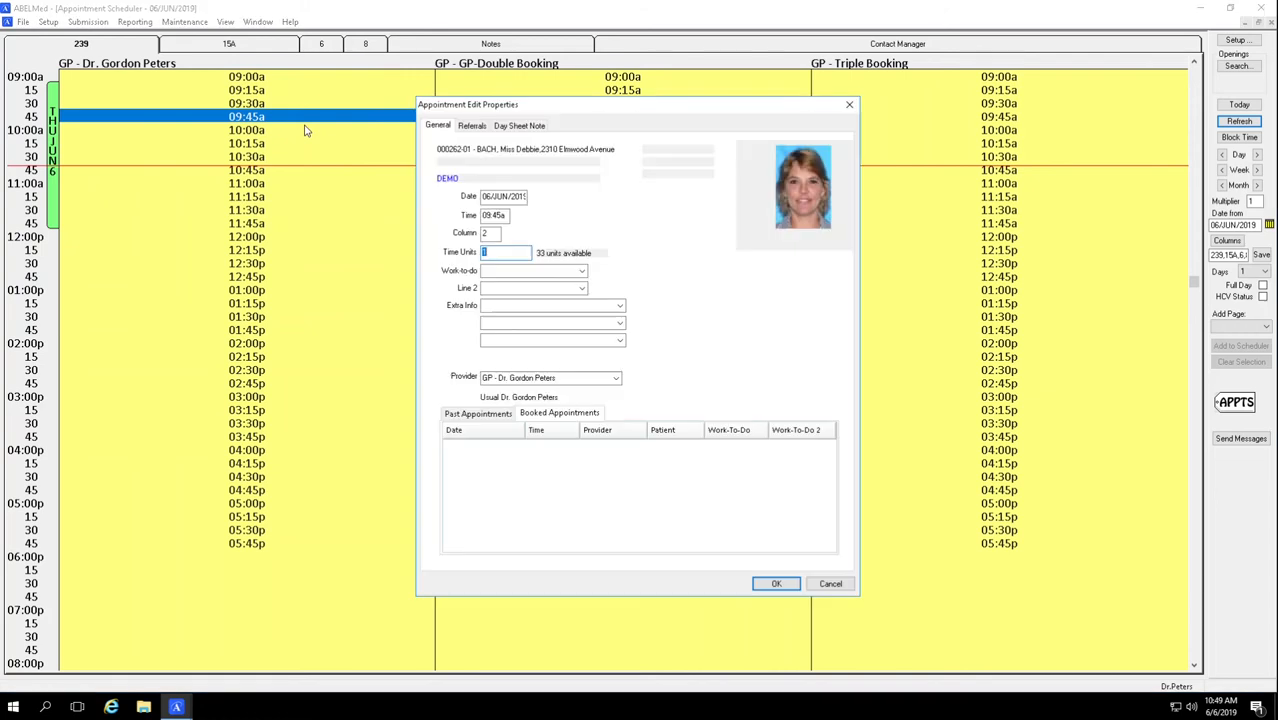
key("Return")
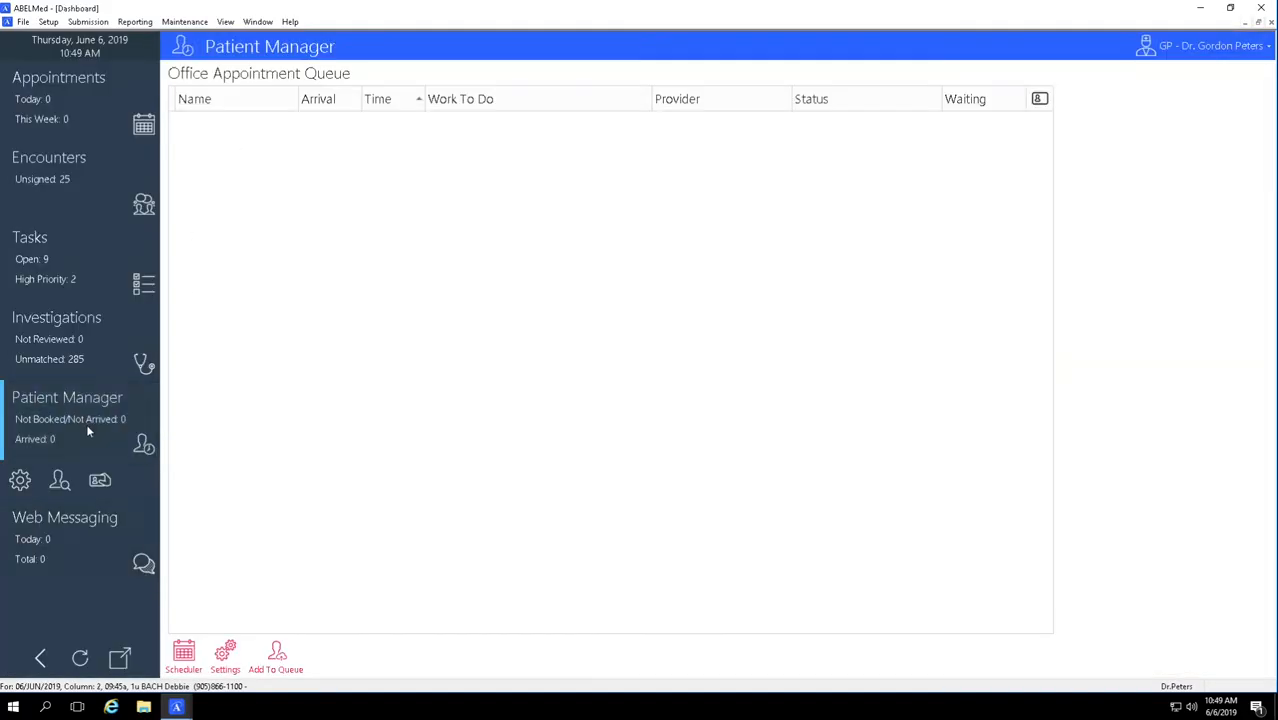
Refresh the Patient Manager queue, and mark the 9:45 AM appointment as arrived
left_click(88, 431)
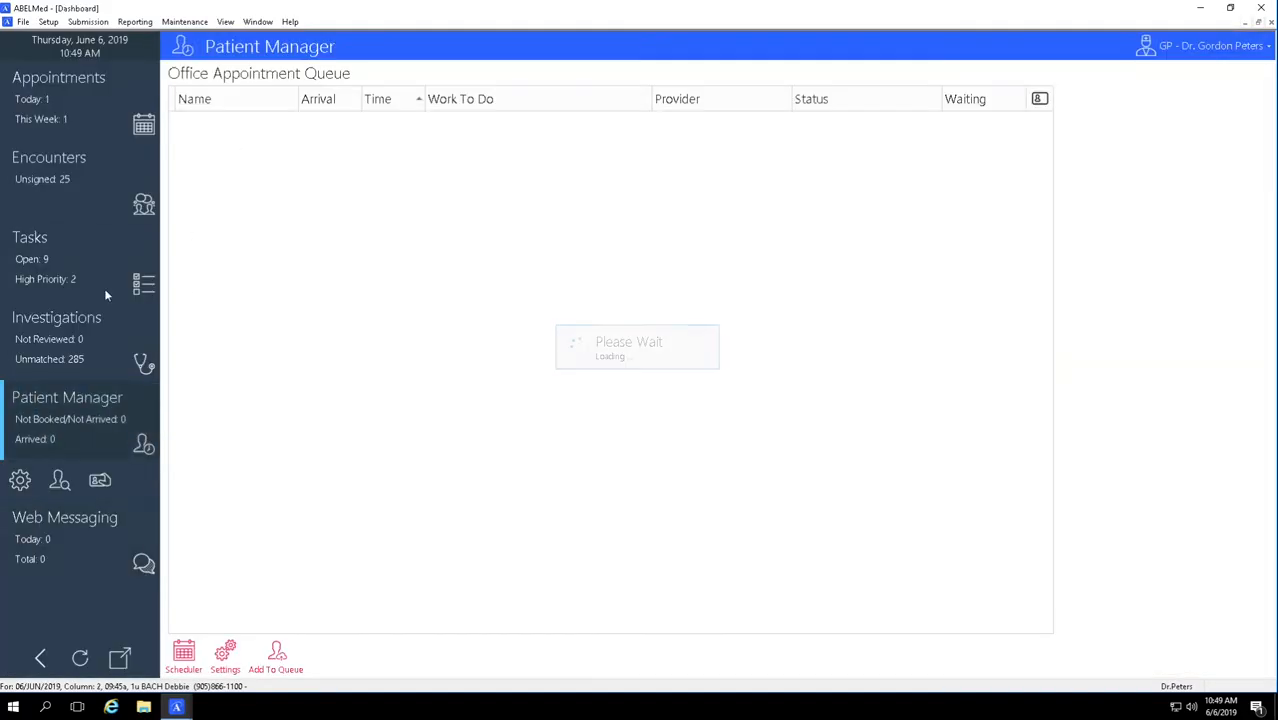
left_click(80, 658)
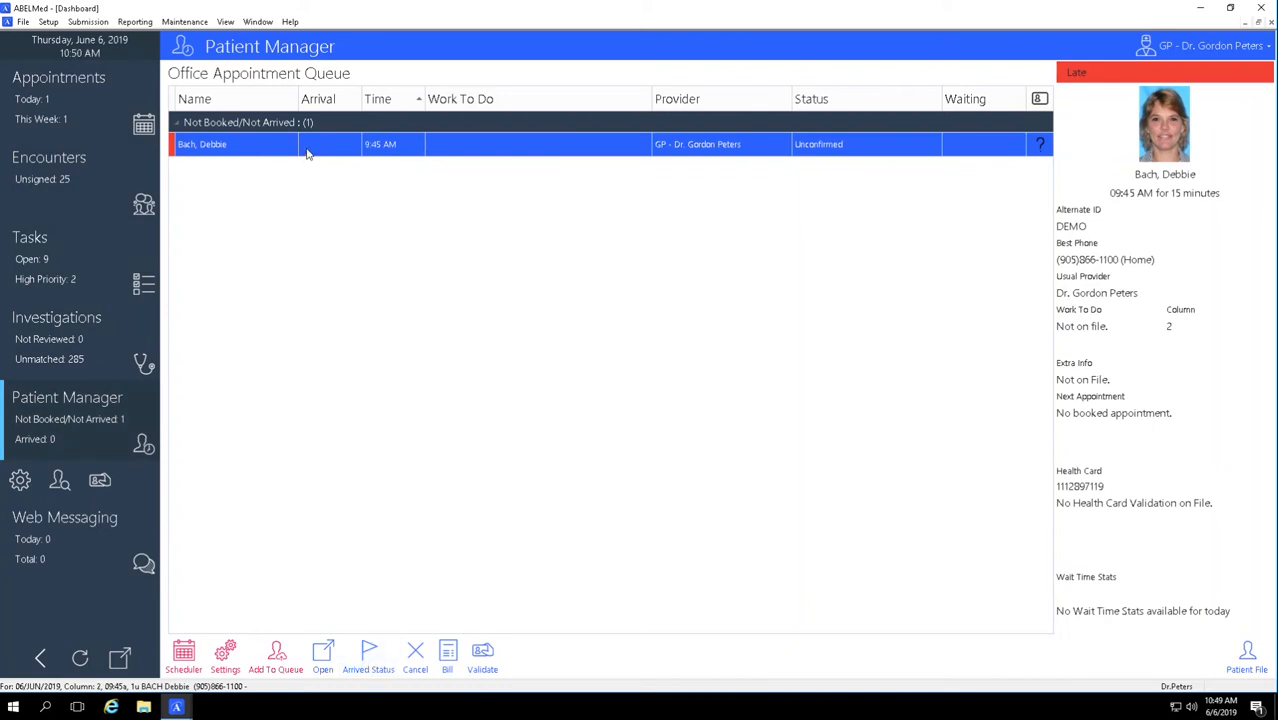
left_click(368, 652)
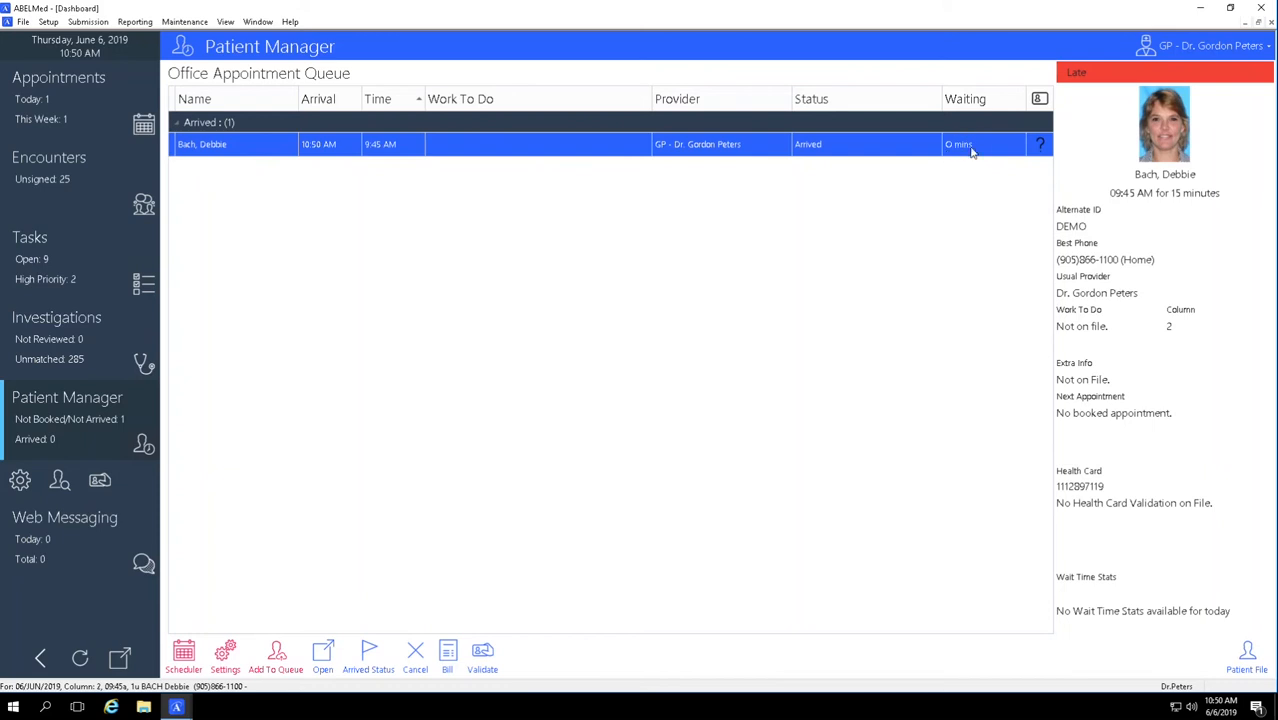
left_click(82, 662)
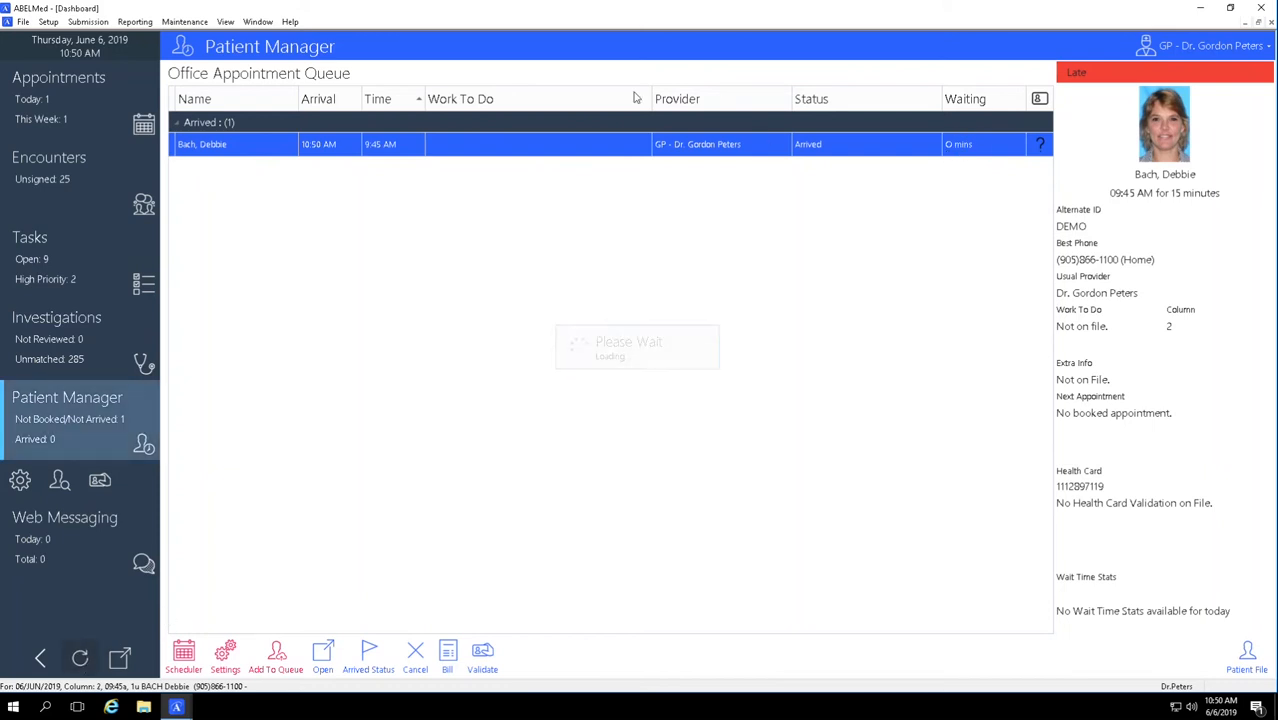
Book a 10:30 AM appointment in the scheduler's first GP column for a patient found by last name, without linking a referral
left_click(186, 648)
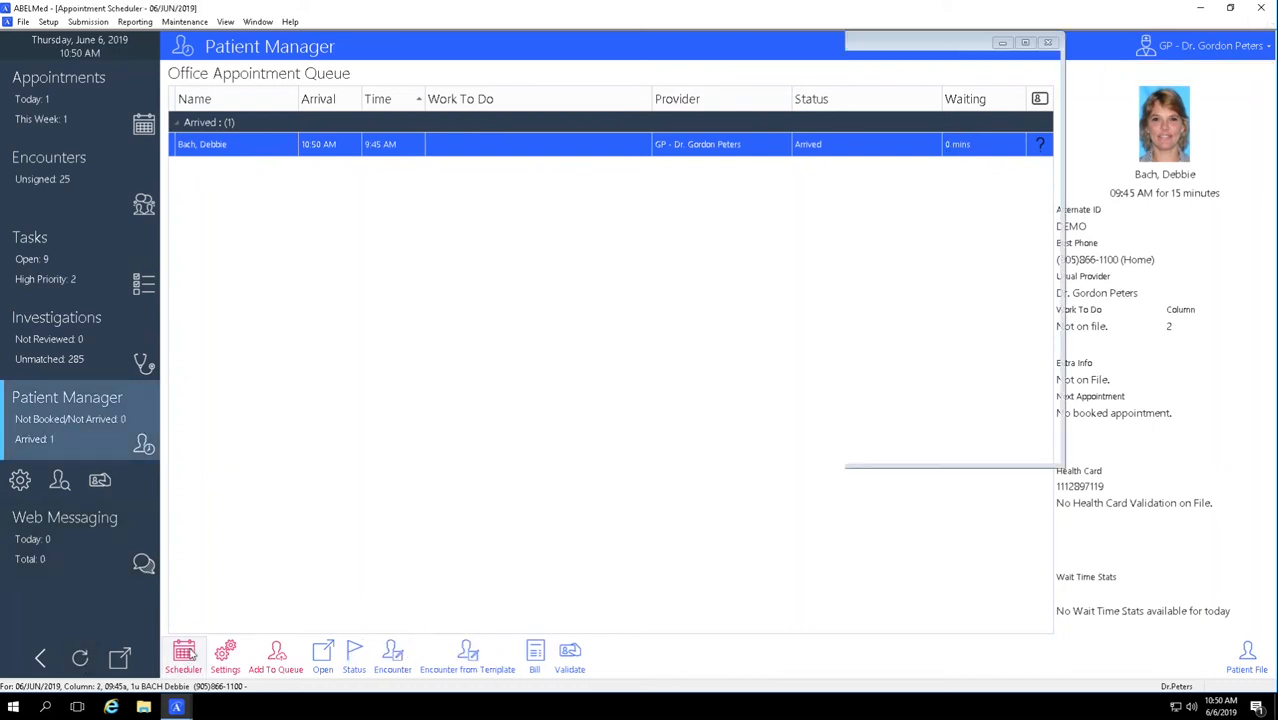
double_click(231, 163)
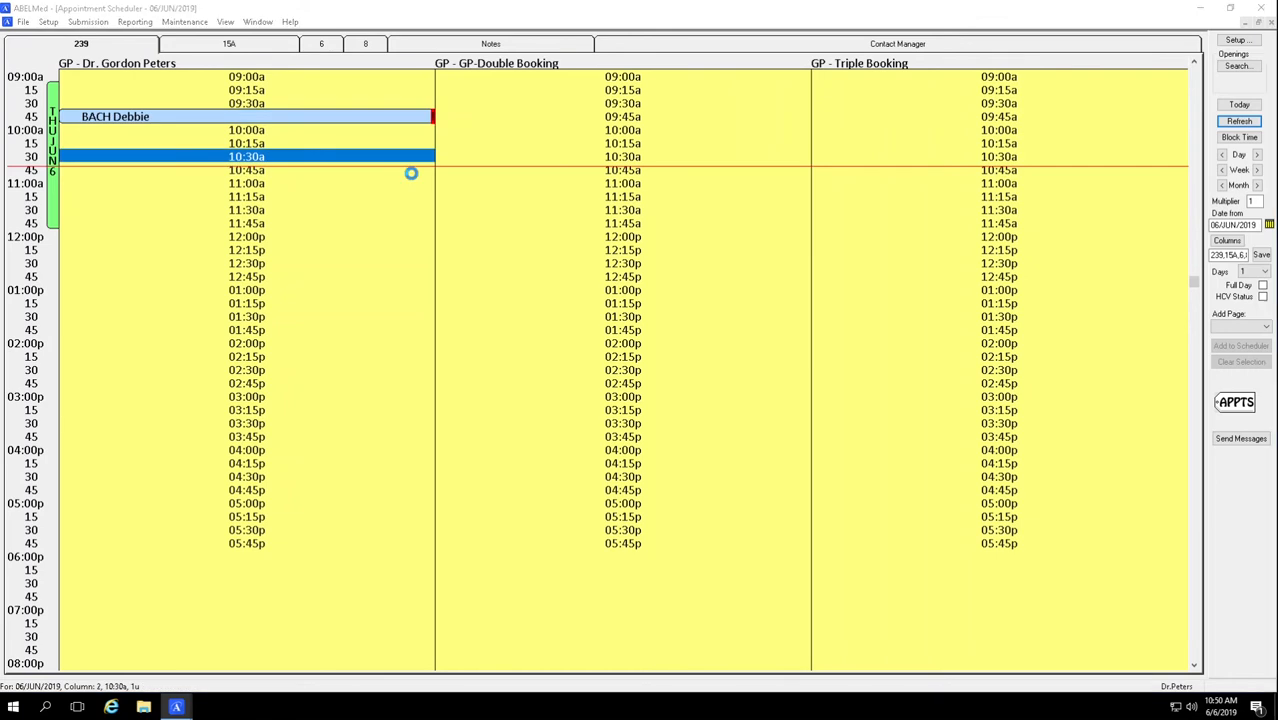
type("SMITH")
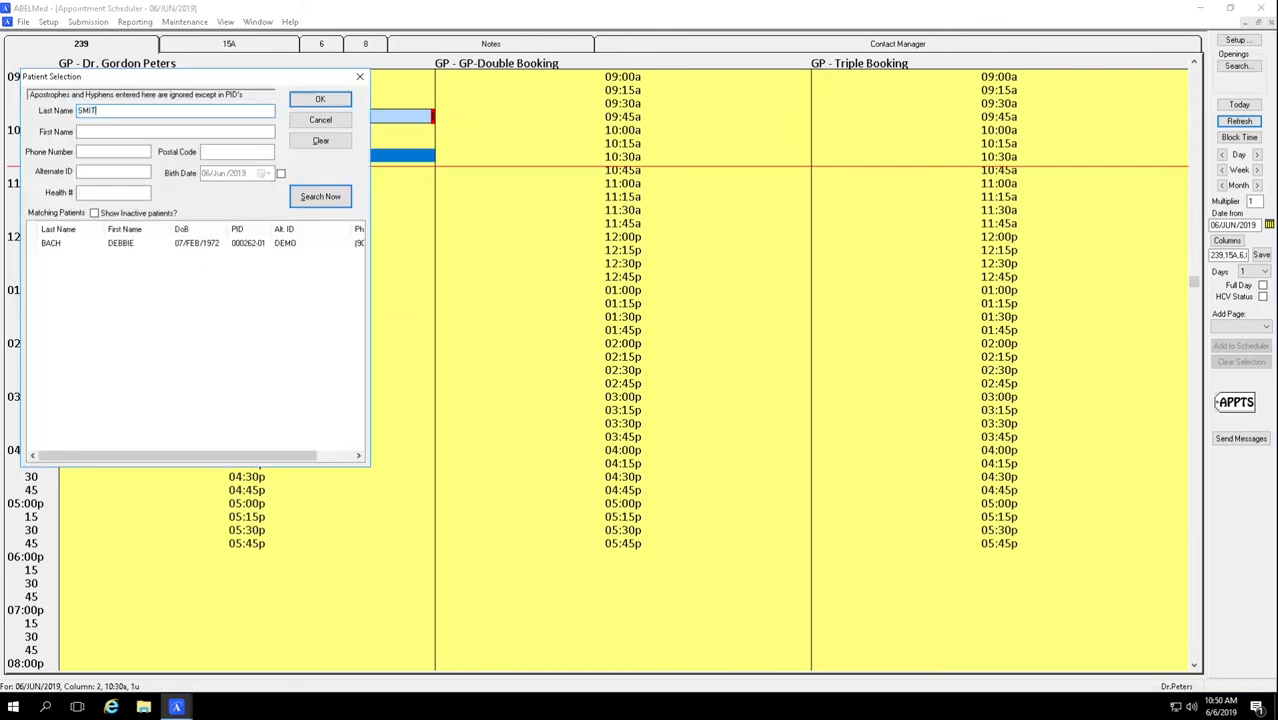
key("Return")
key("Return")
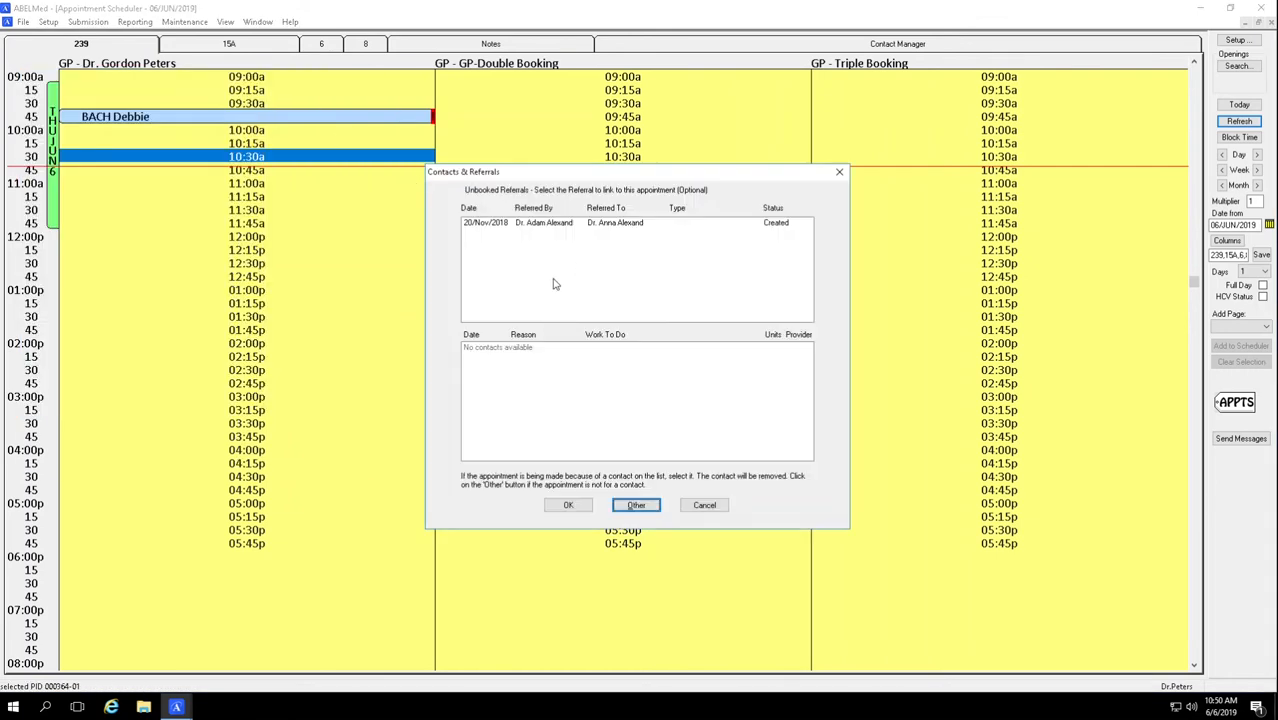
key("Return")
key("Return")
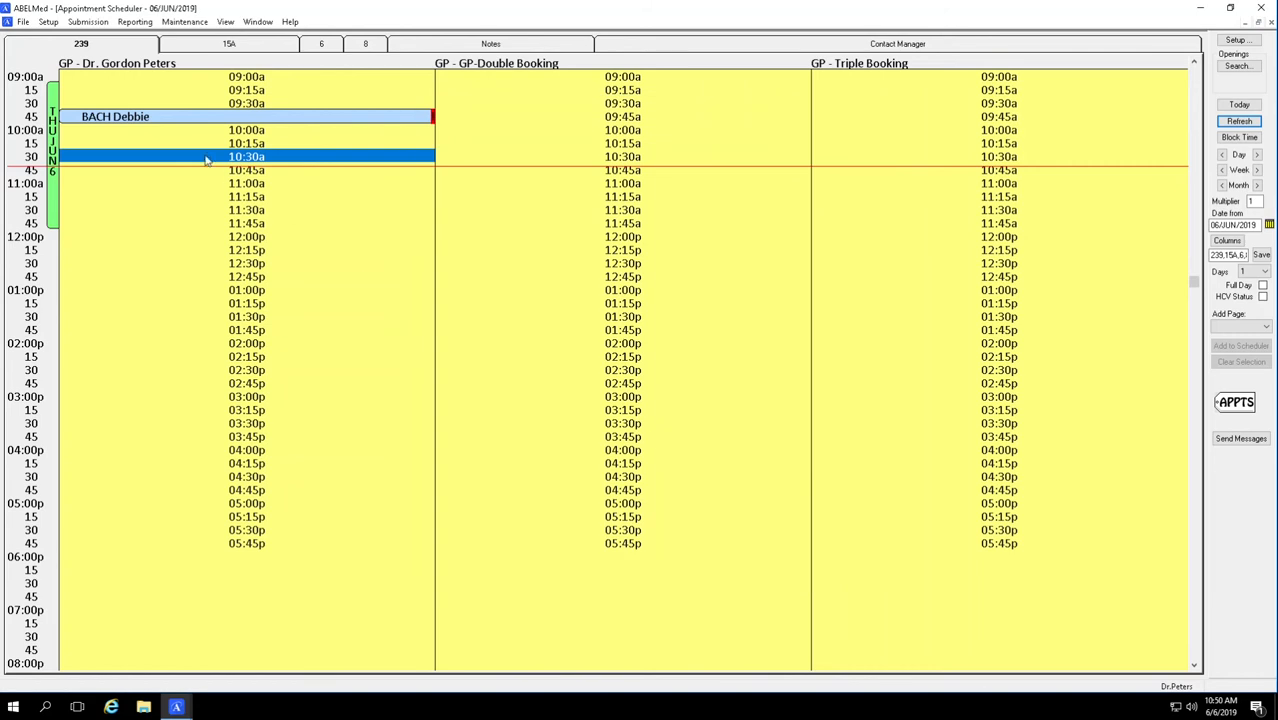
Book an 11:00 AM appointment in the first GP column for a patient whose last name starts with G
left_click(218, 184)
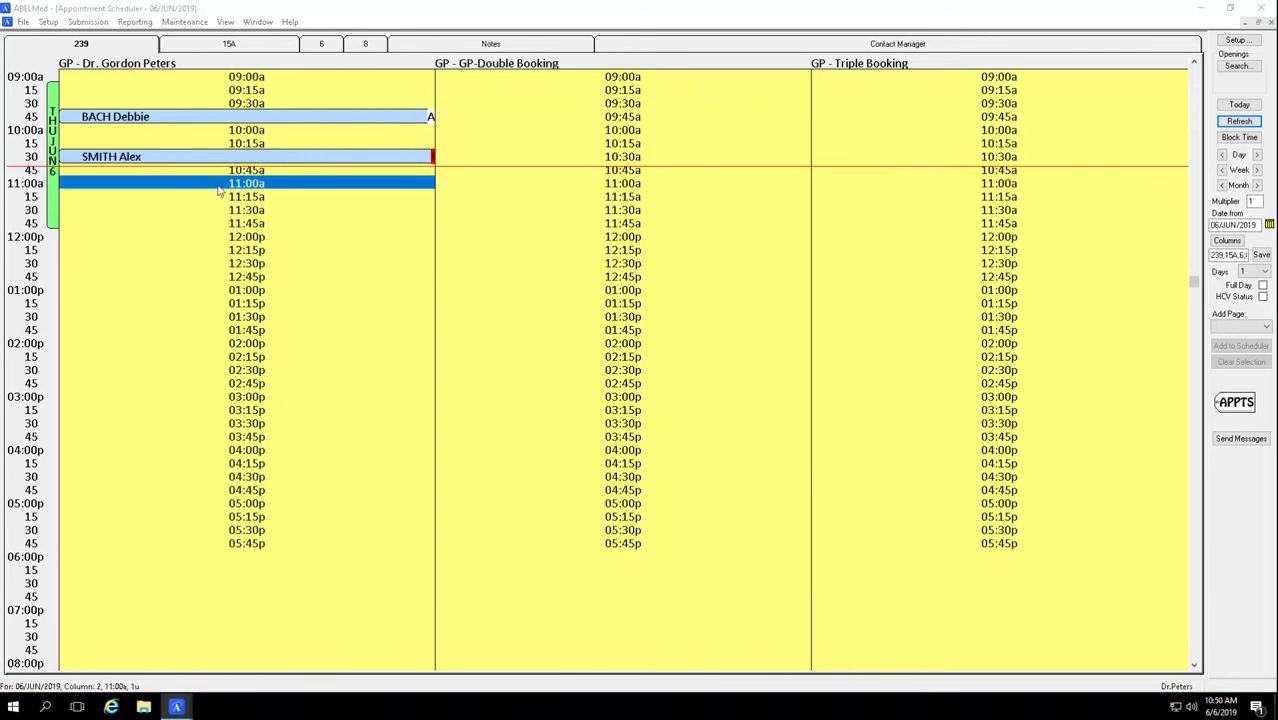
type("G")
key("Return")
key("Return")
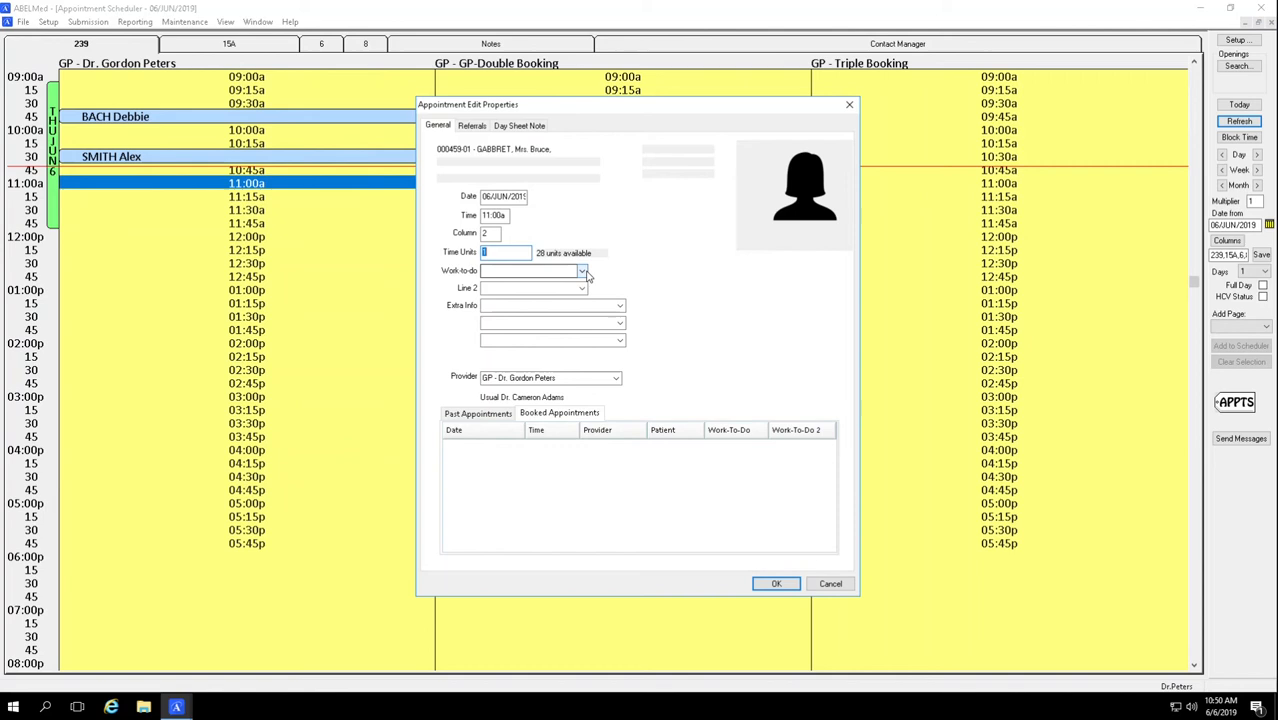
left_click(776, 583)
Book an 11:45 AM appointment in the first GP column for another patient found through the patient search
left_click(240, 225)
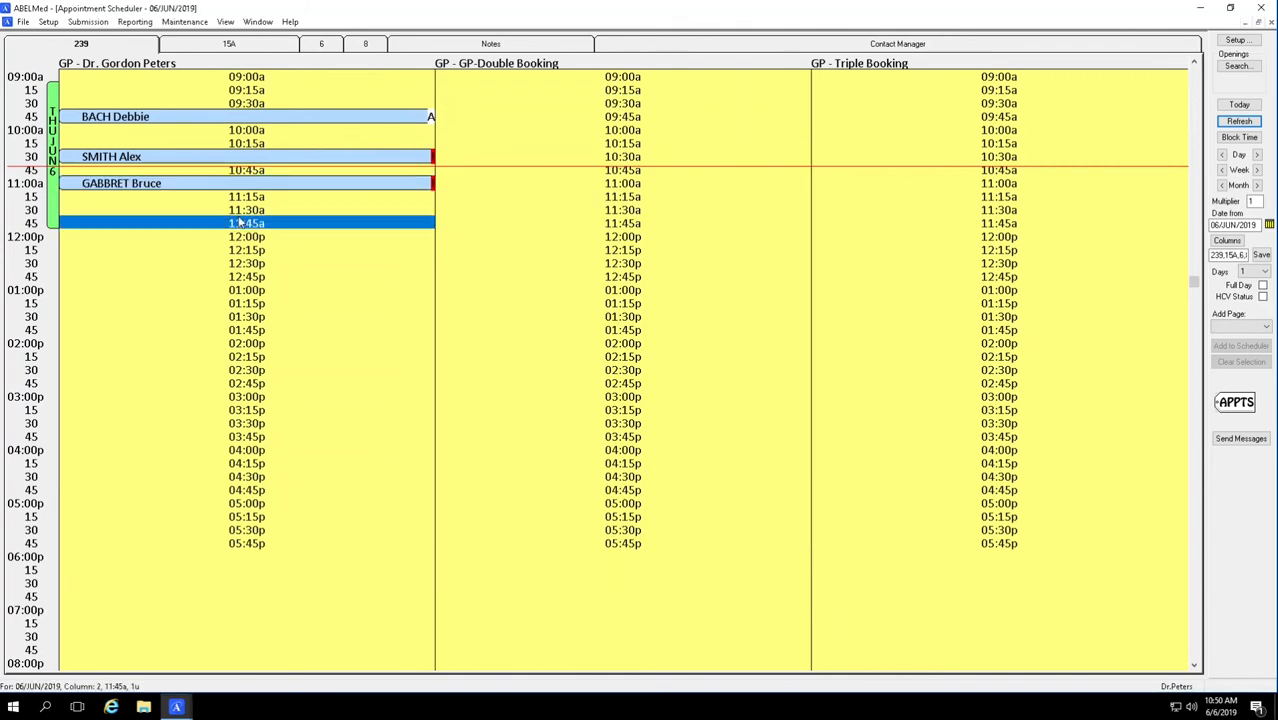
double_click(240, 225)
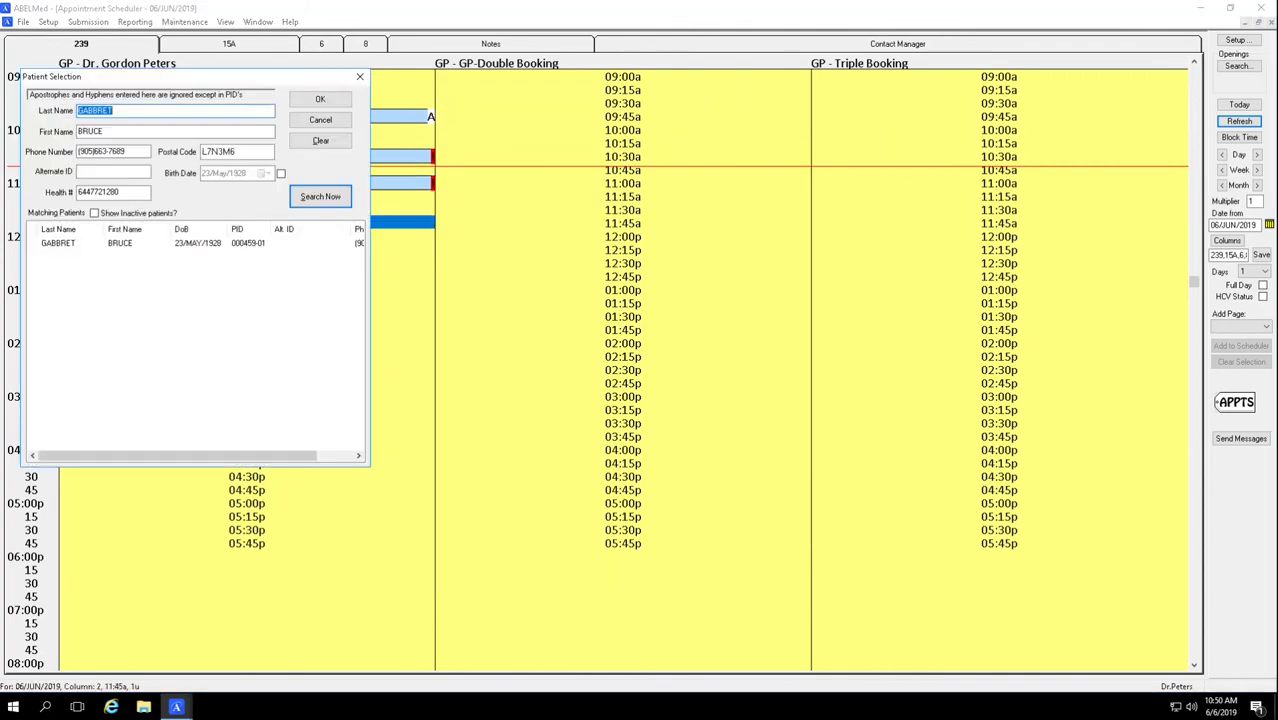
type("A")
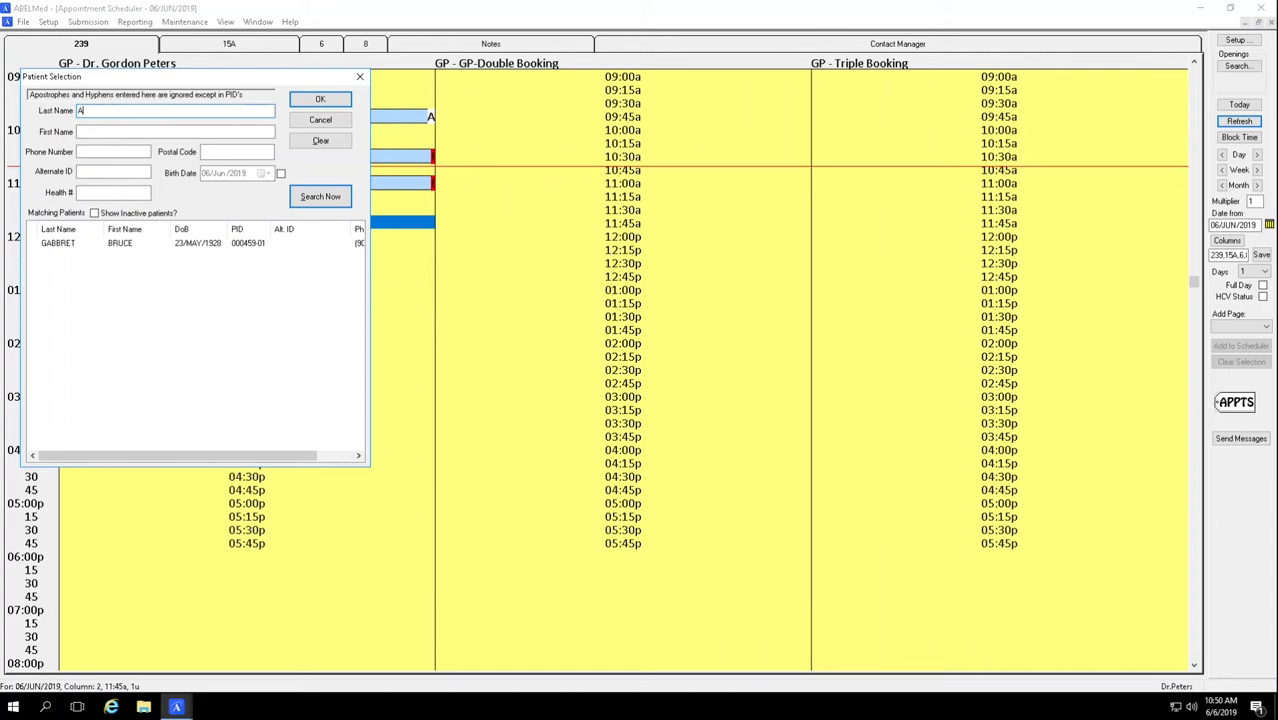
type("BAN")
key("Return")
key("Return")
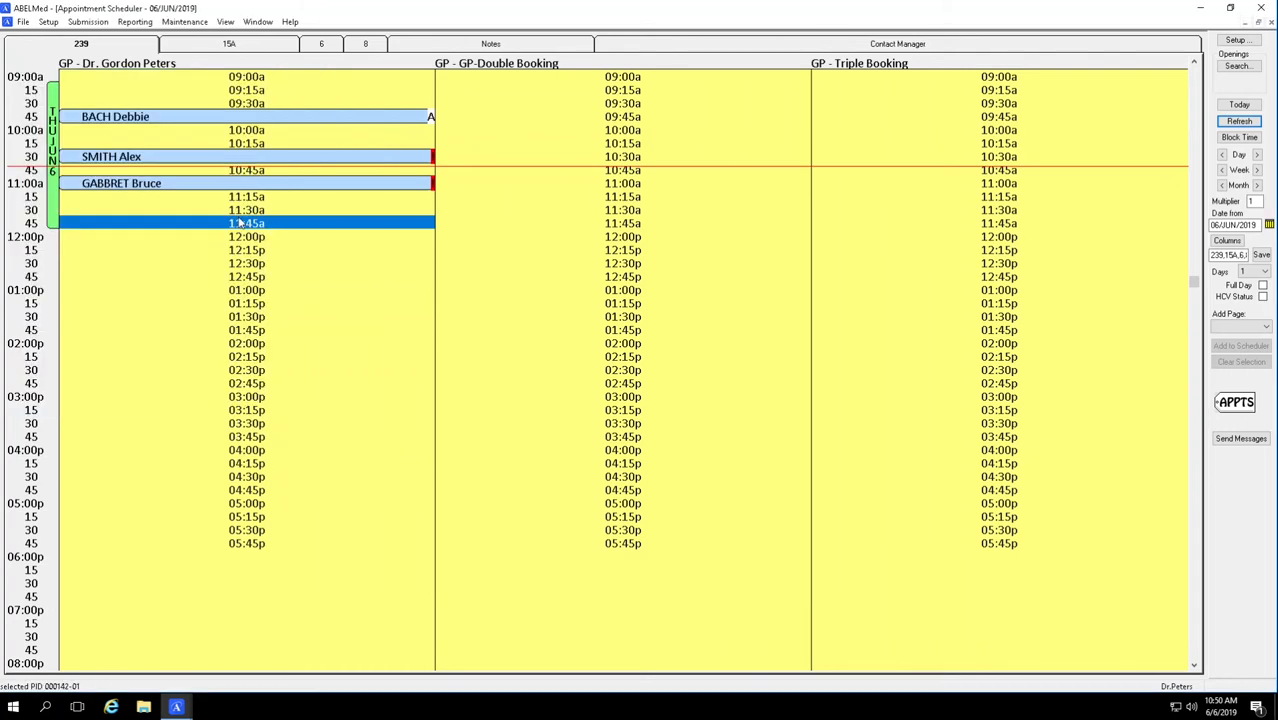
left_click(764, 584)
left_click(162, 305)
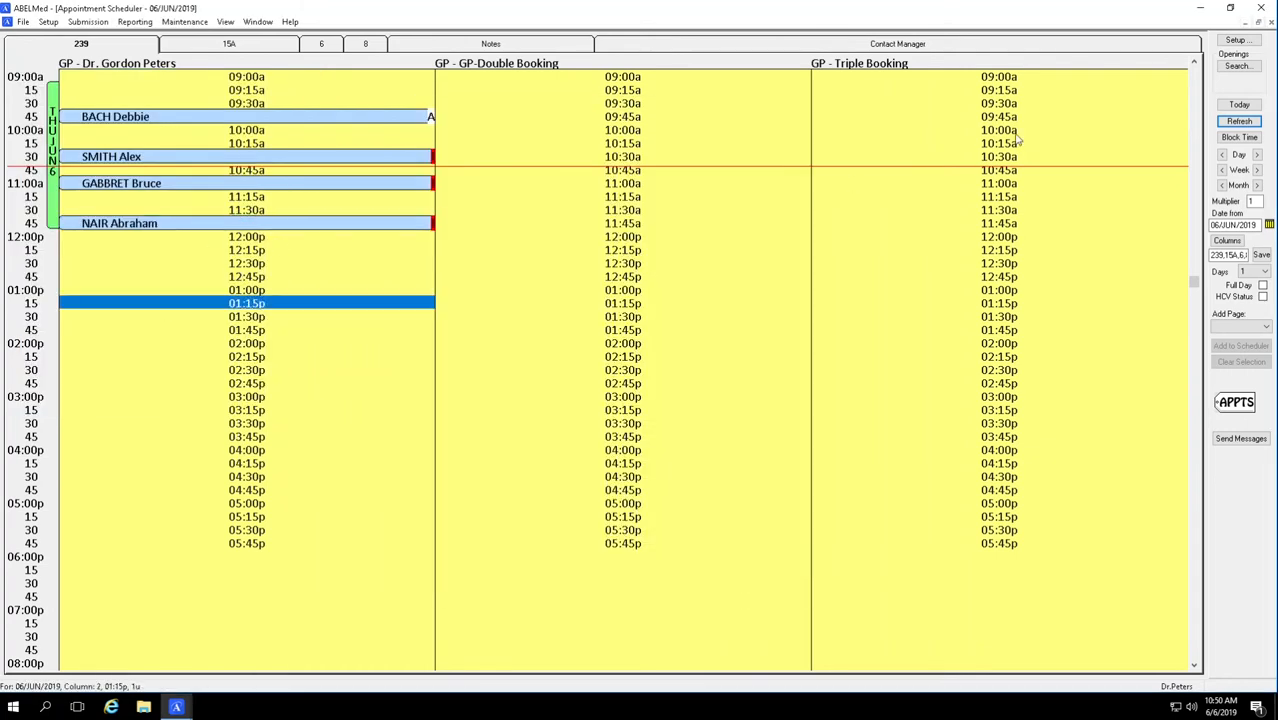
Return to the refreshed Patient Manager queue and review the appointments listed under Not Booked/Not Arrived and Arrived
left_click(1272, 22)
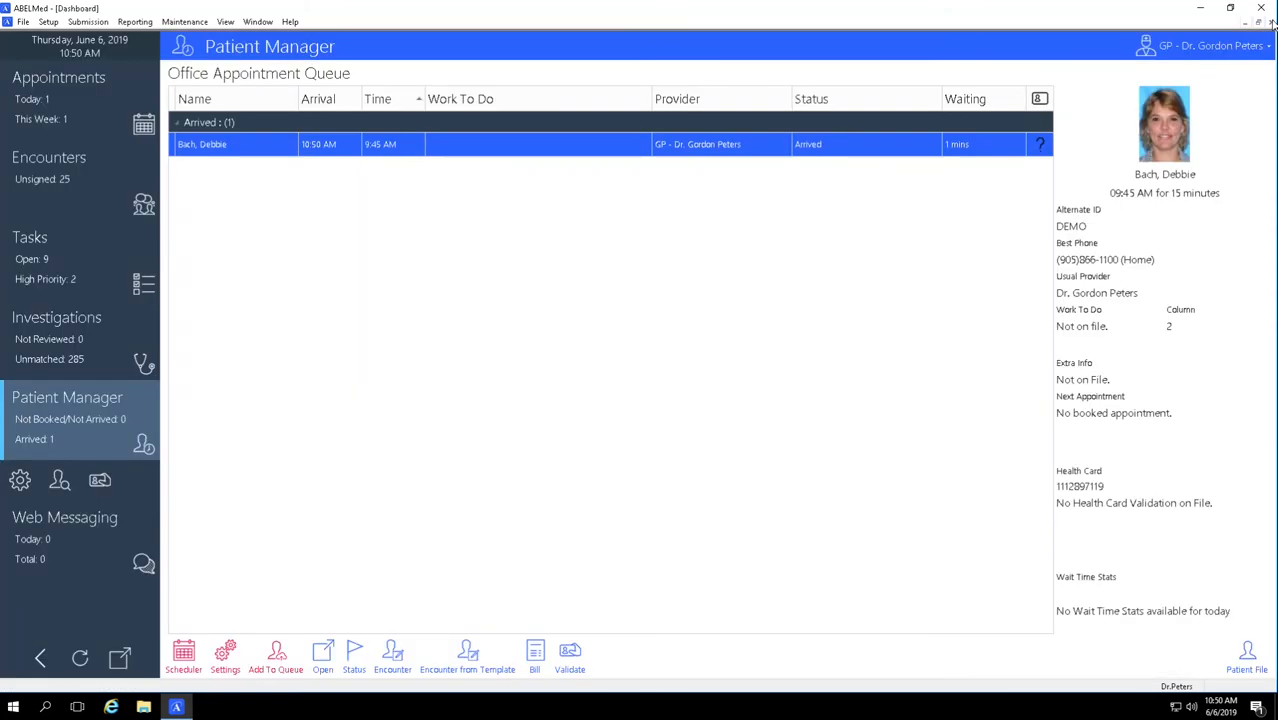
left_click(79, 657)
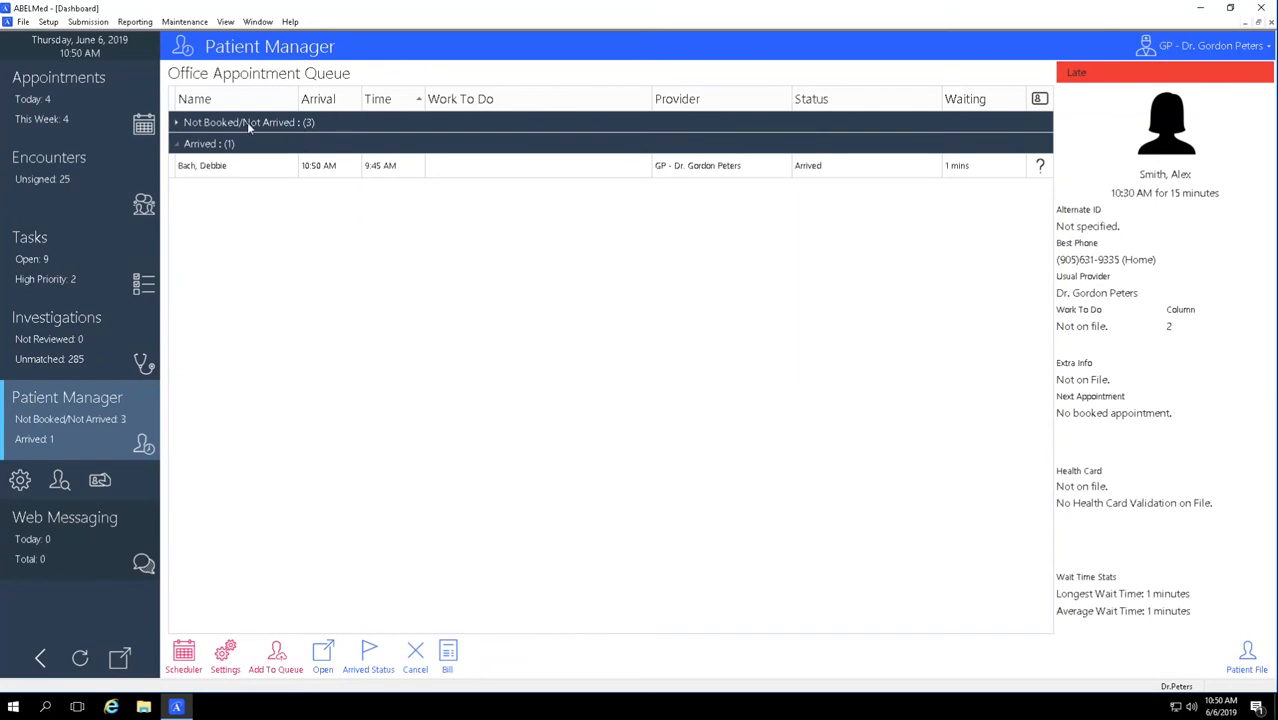
left_click(190, 123)
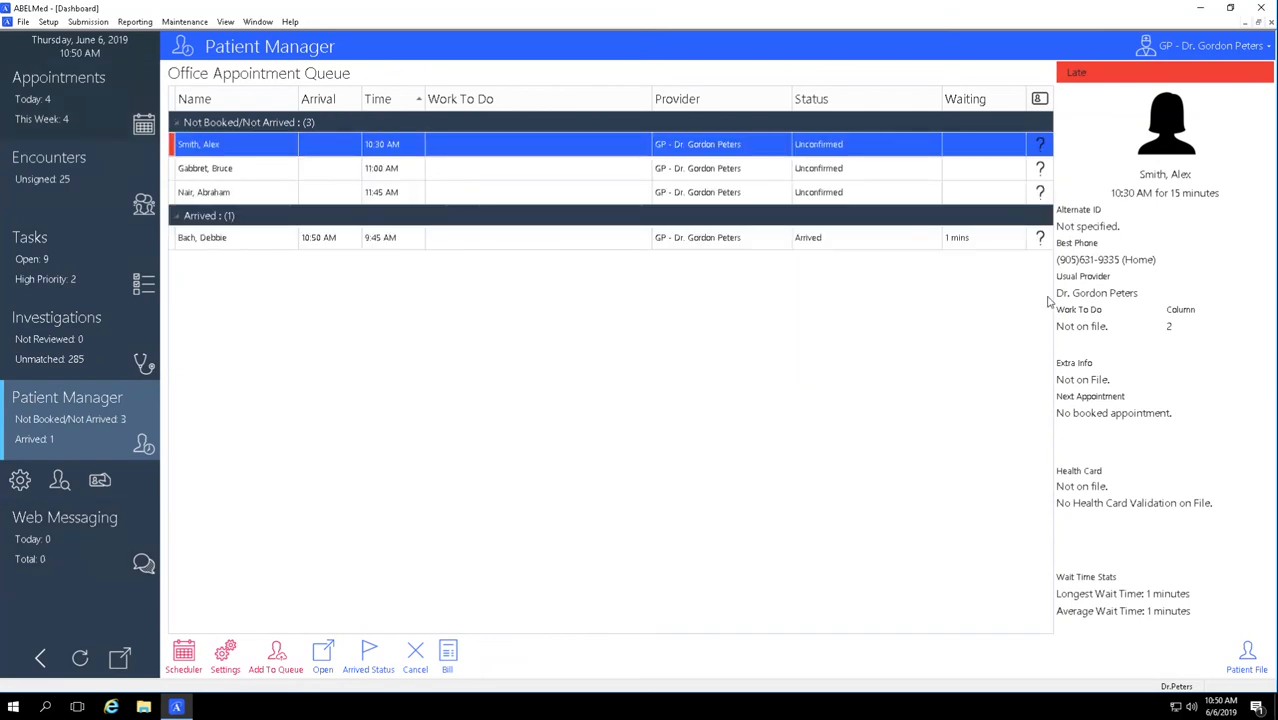
left_click(964, 241)
left_click(792, 166)
left_click(770, 196)
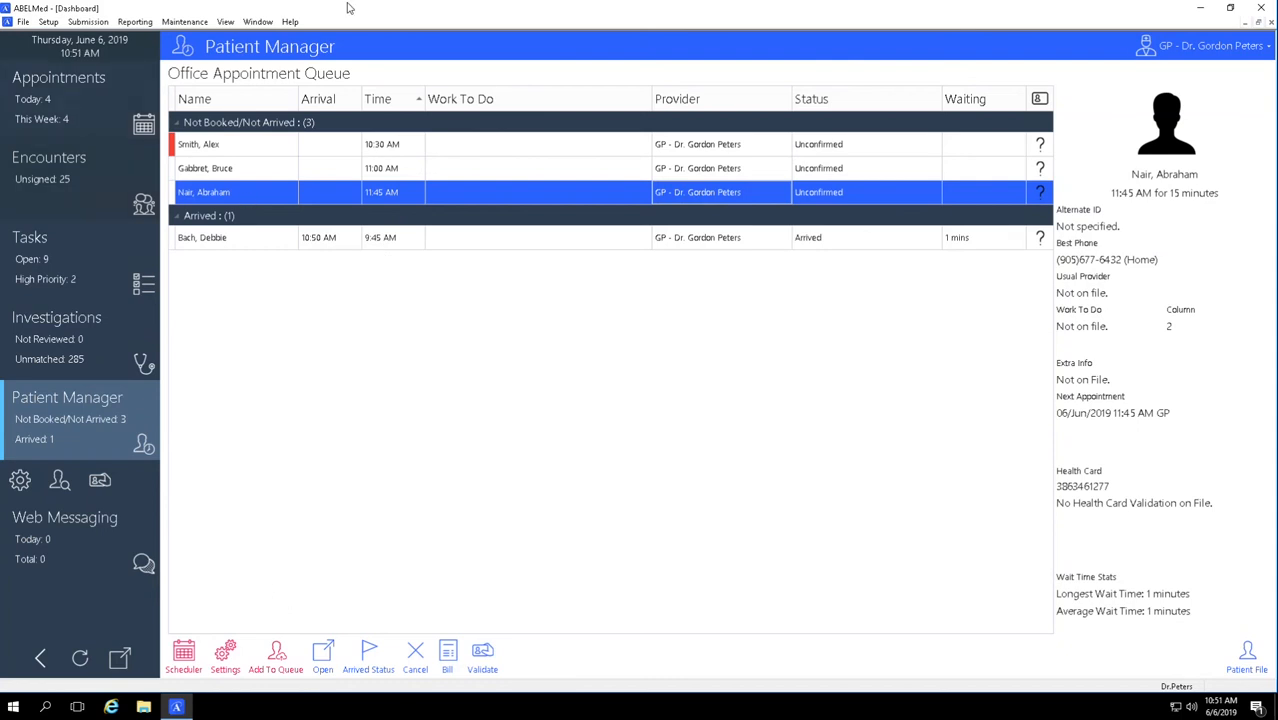
Create a new patient for the queue, entering the patient's name, gender Male, date of birth and the GP provider
left_click(277, 653)
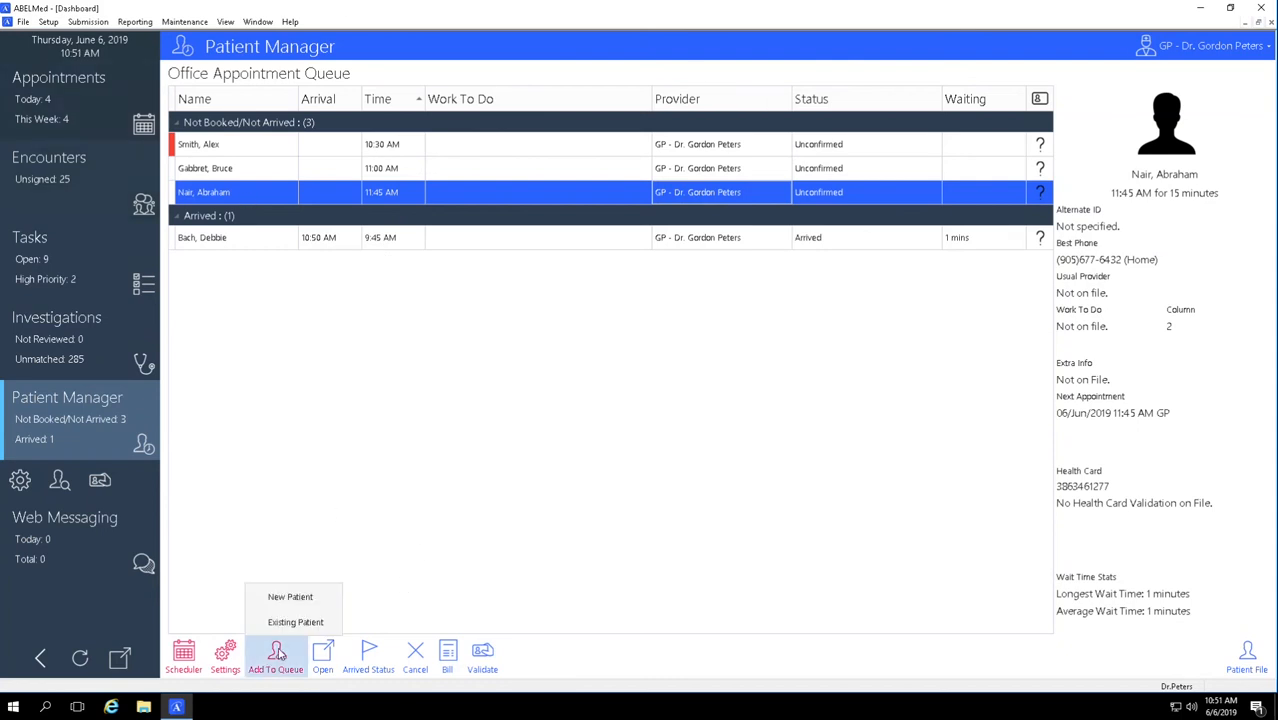
left_click(290, 597)
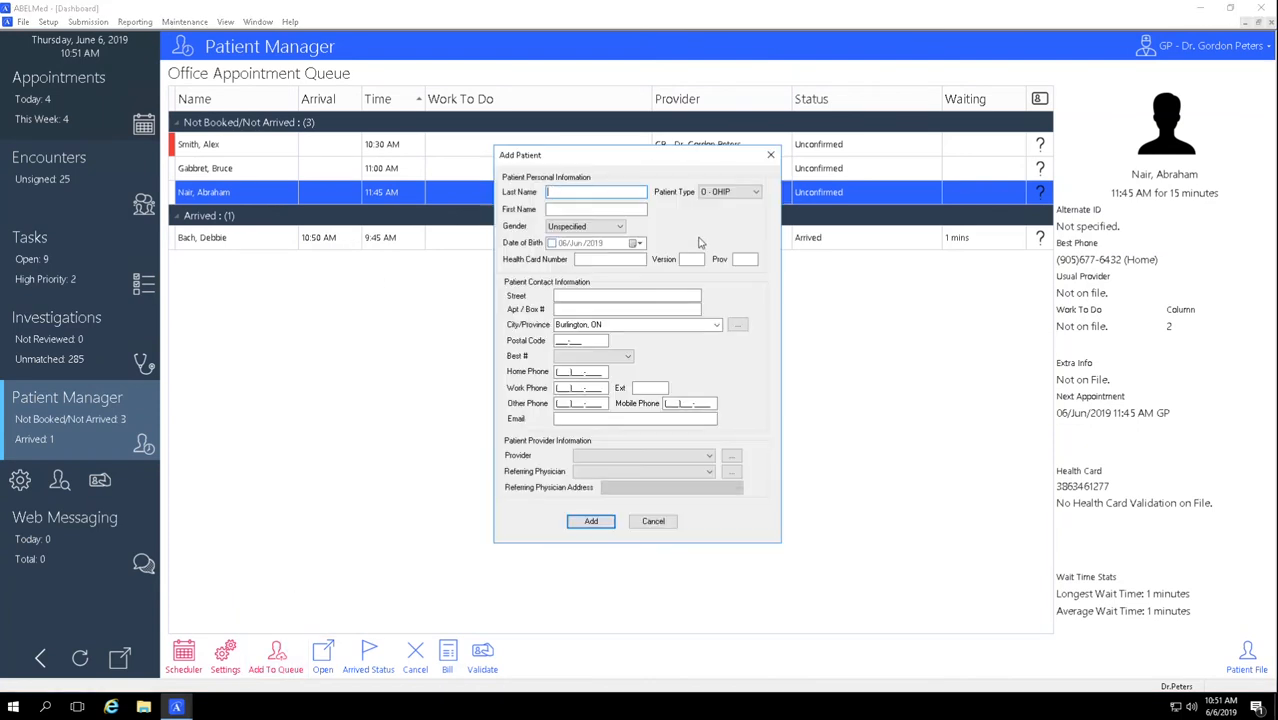
type("Smith")
left_click(619, 226)
left_click(566, 243)
left_click(551, 243)
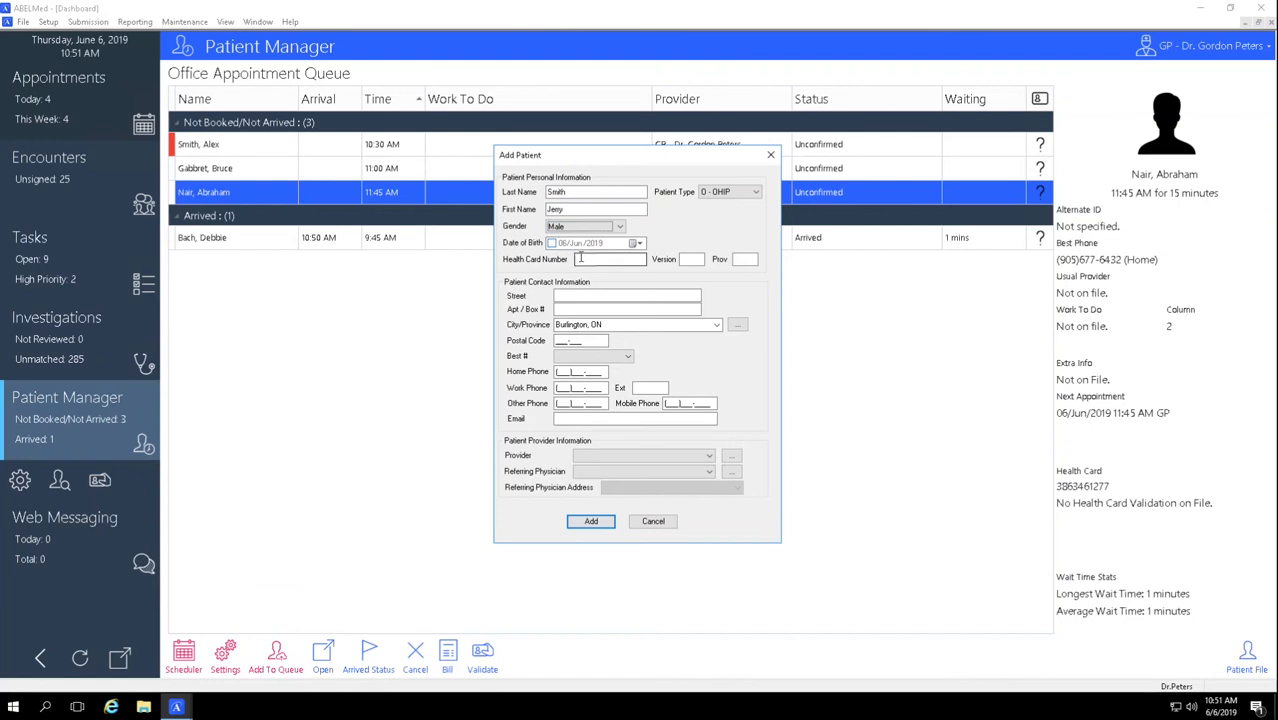
left_click(636, 243)
left_click(579, 287)
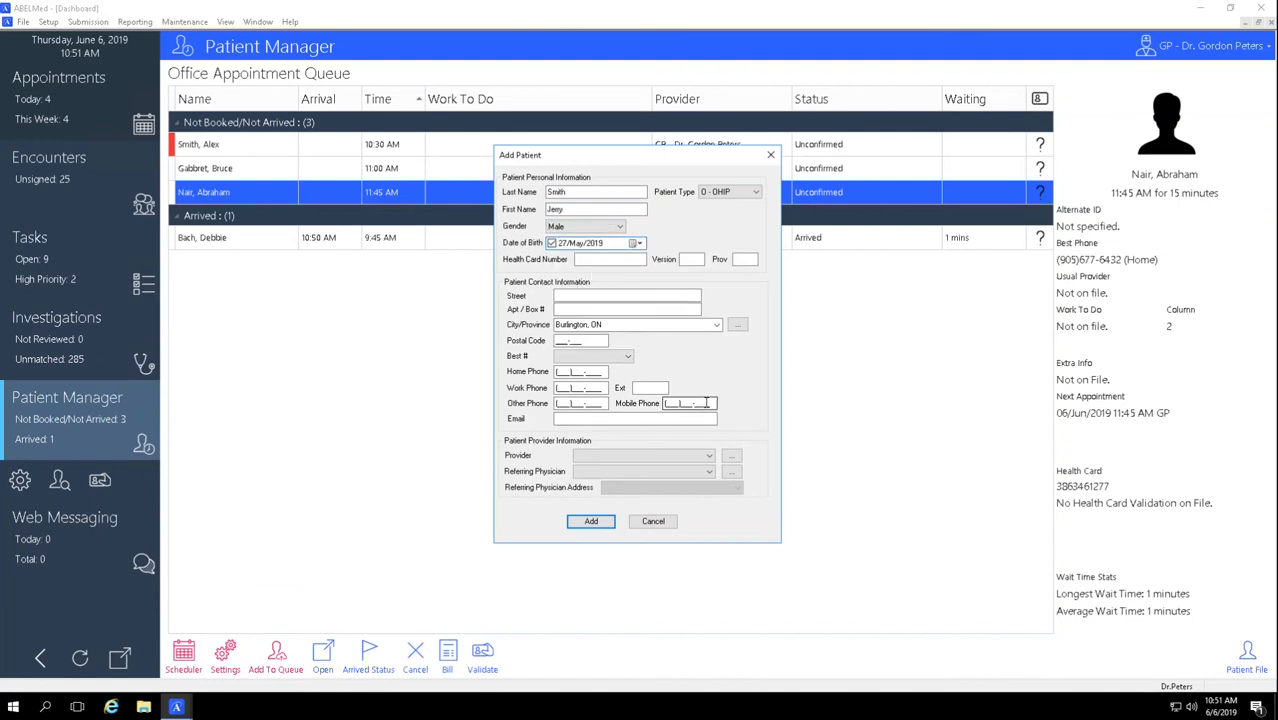
left_click(709, 456)
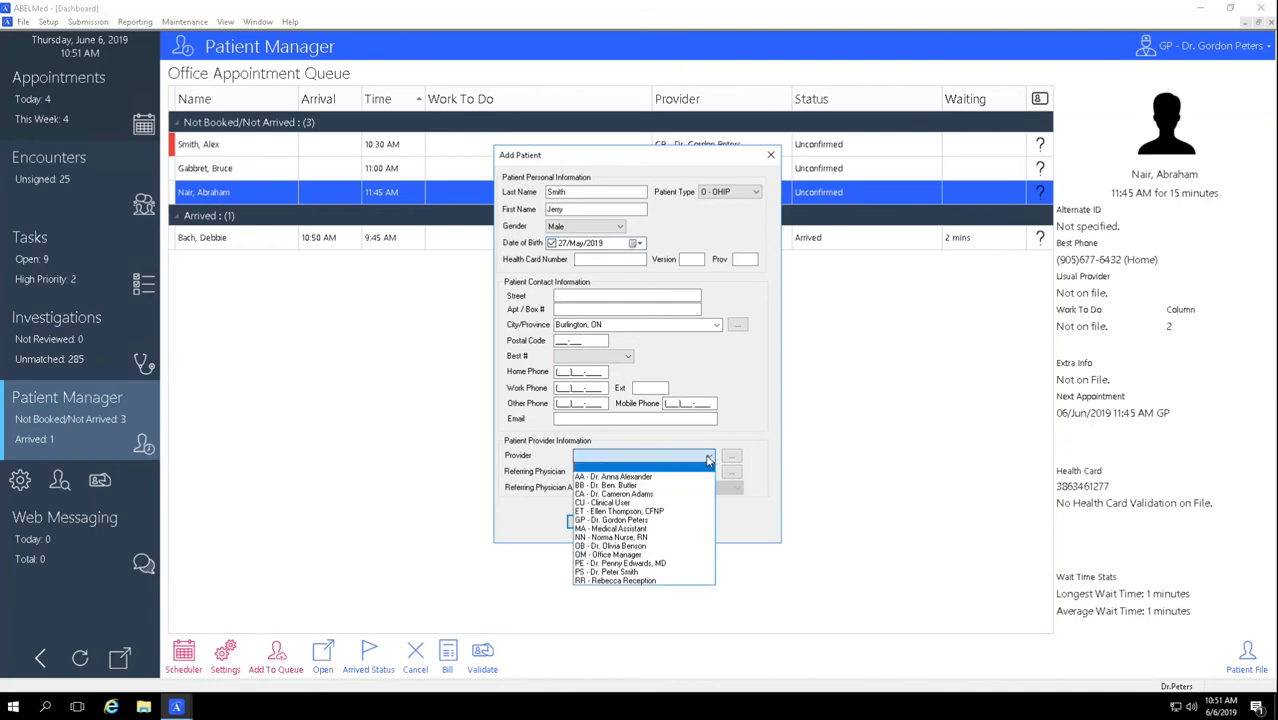
left_click(645, 522)
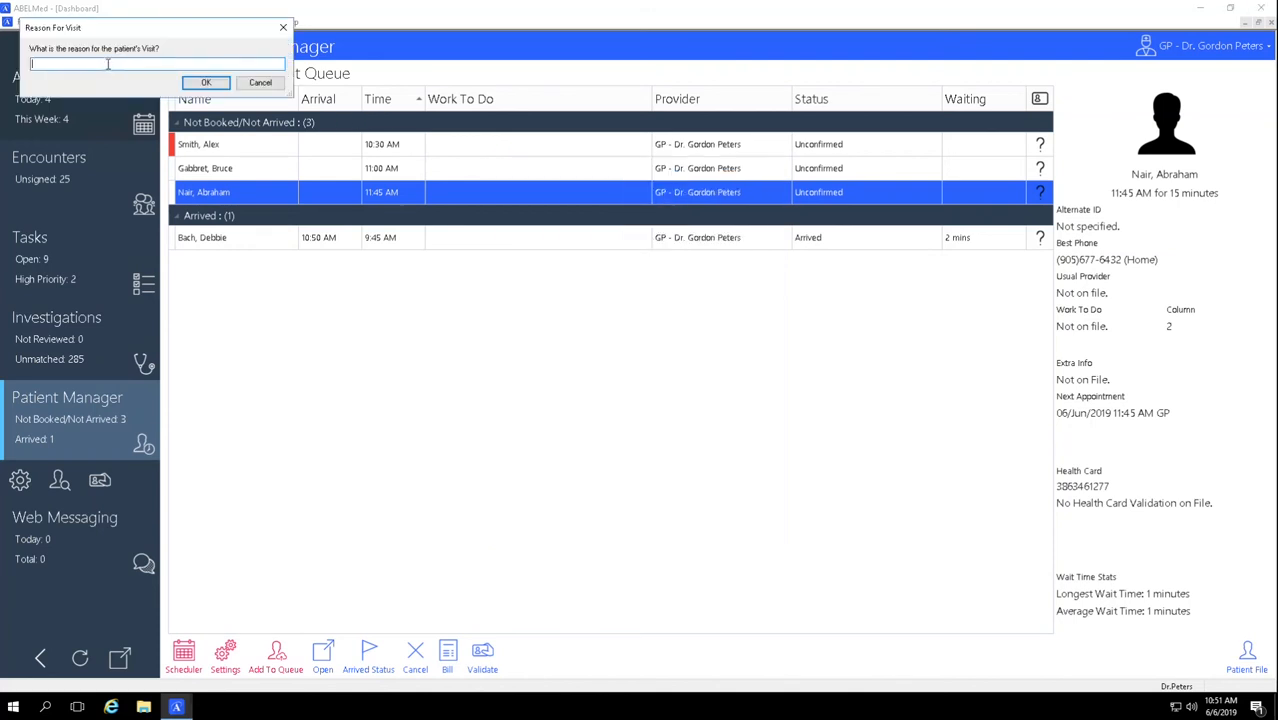
Add the new patient to the queue with Cold as the reason for the visit, and select that entry
left_click(206, 82)
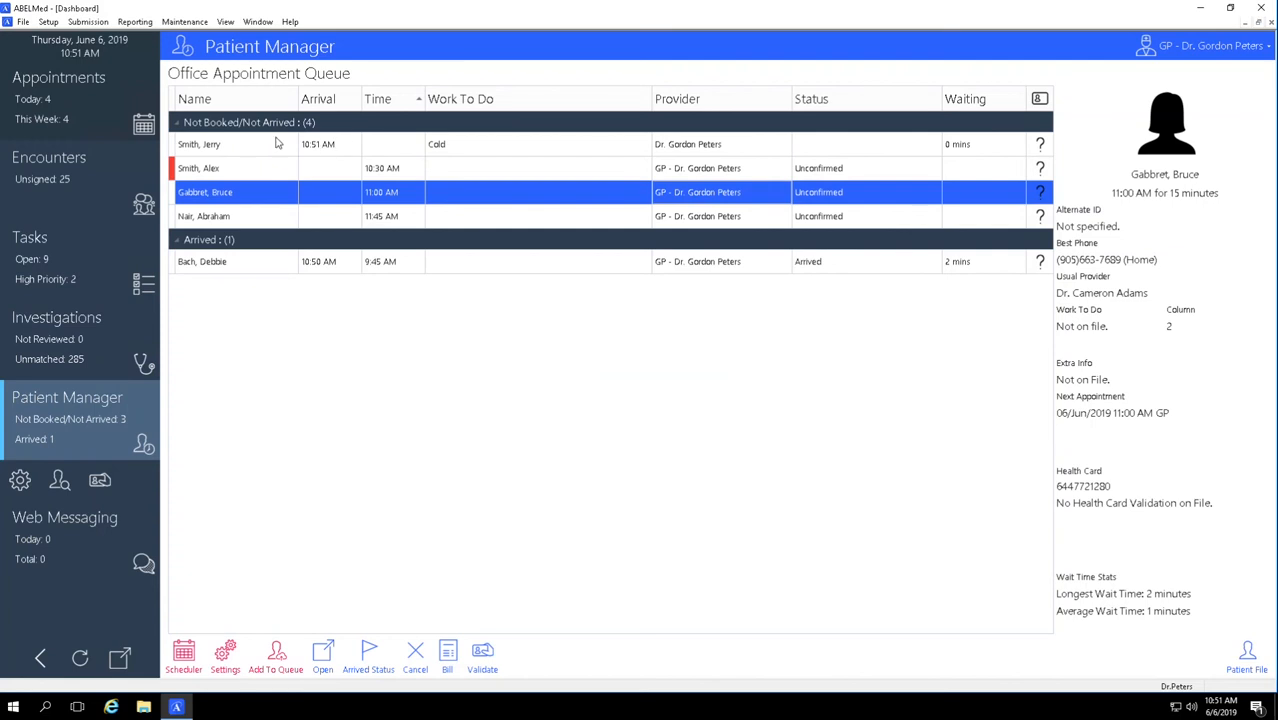
left_click(361, 150)
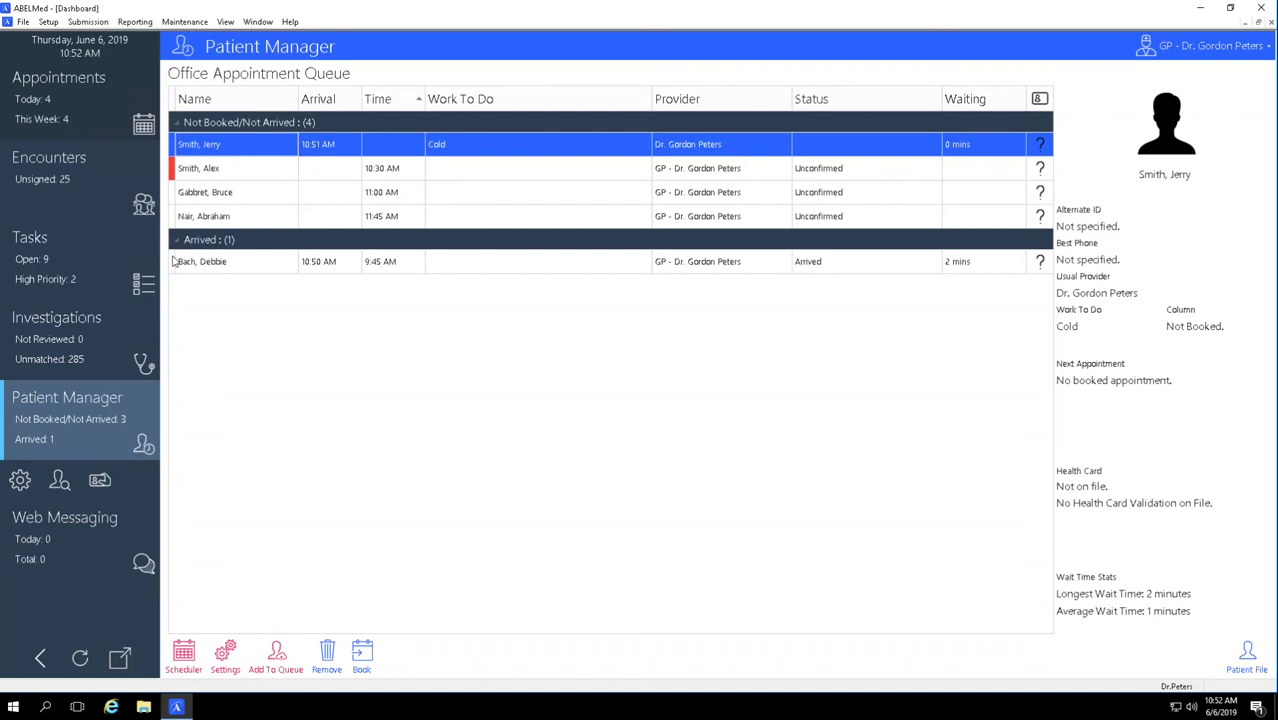
Set the status of the arrived 9:45 AM patient to Room1
left_click(289, 262)
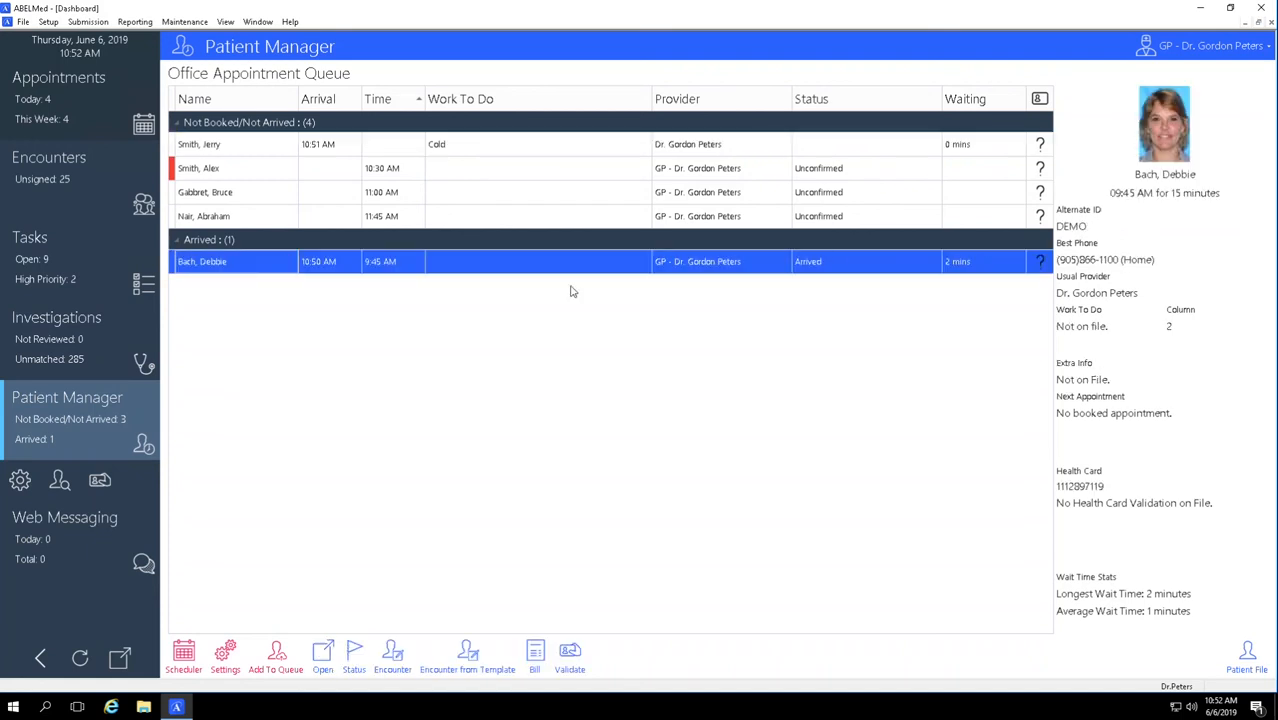
left_click(354, 656)
left_click(383, 622)
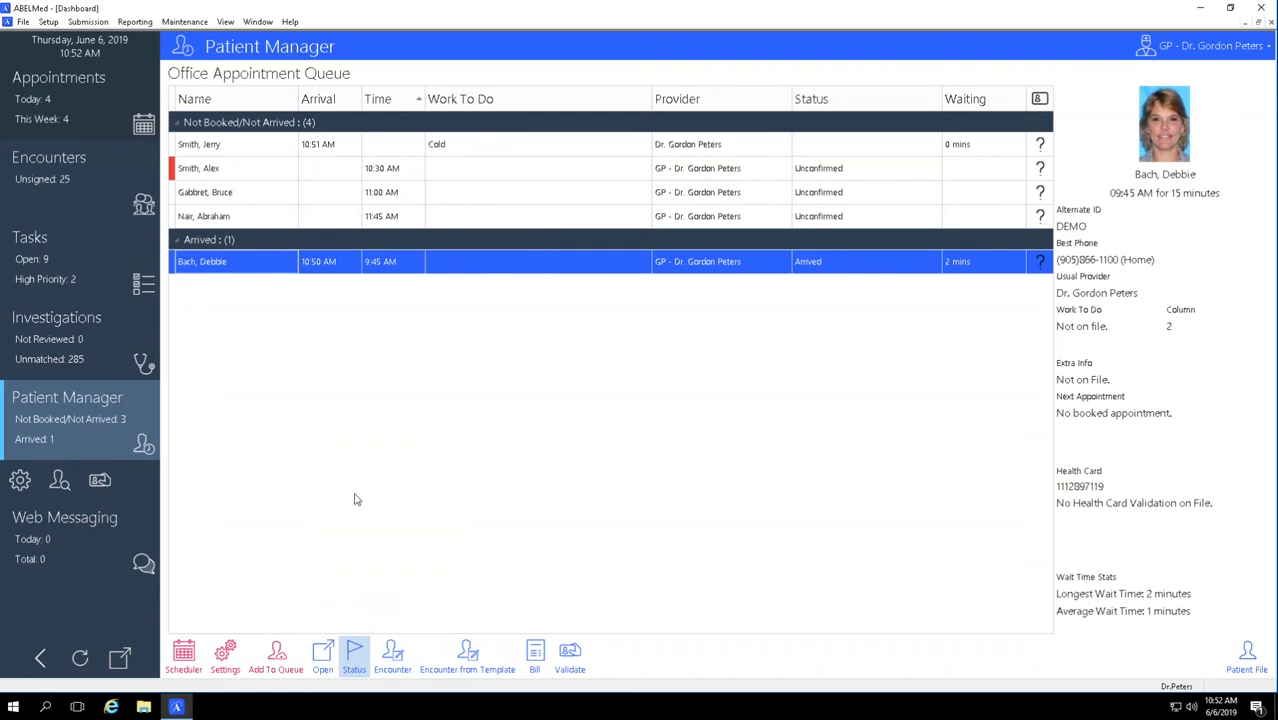
Mark the late patient booked for 10:30 AM as Arrived
left_click(280, 170)
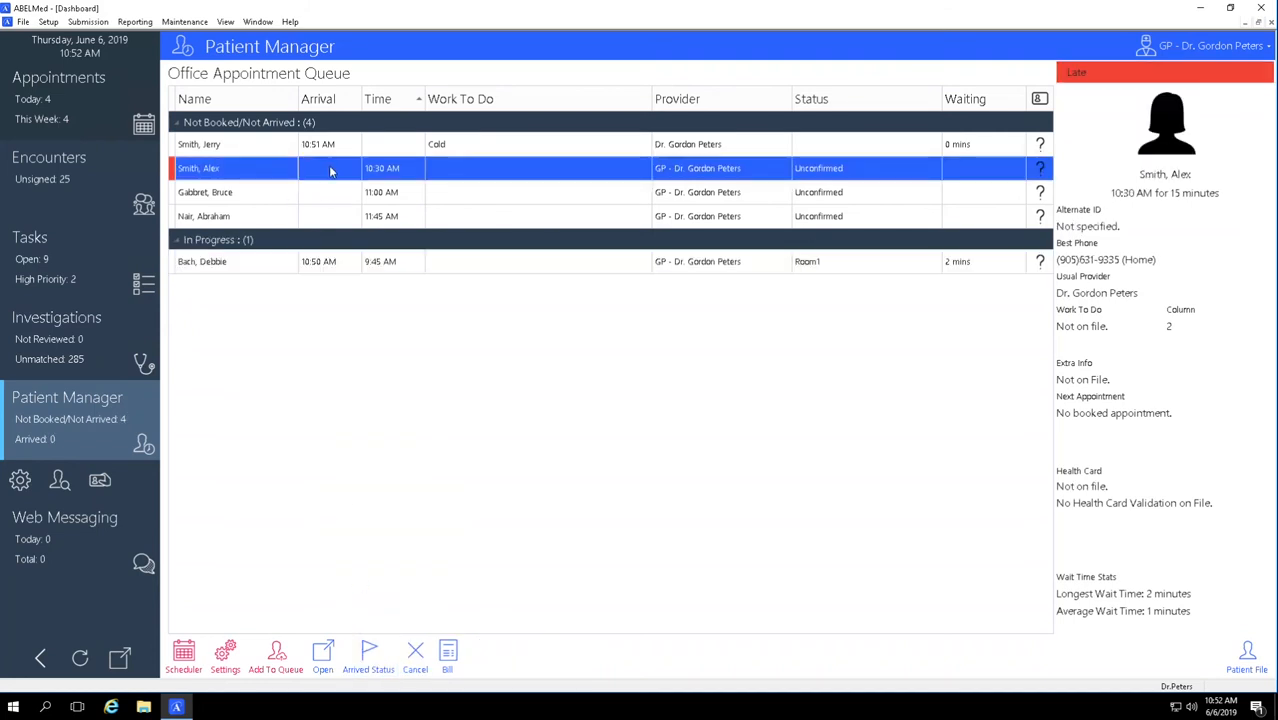
right_click(331, 171)
mouse_move(381, 210)
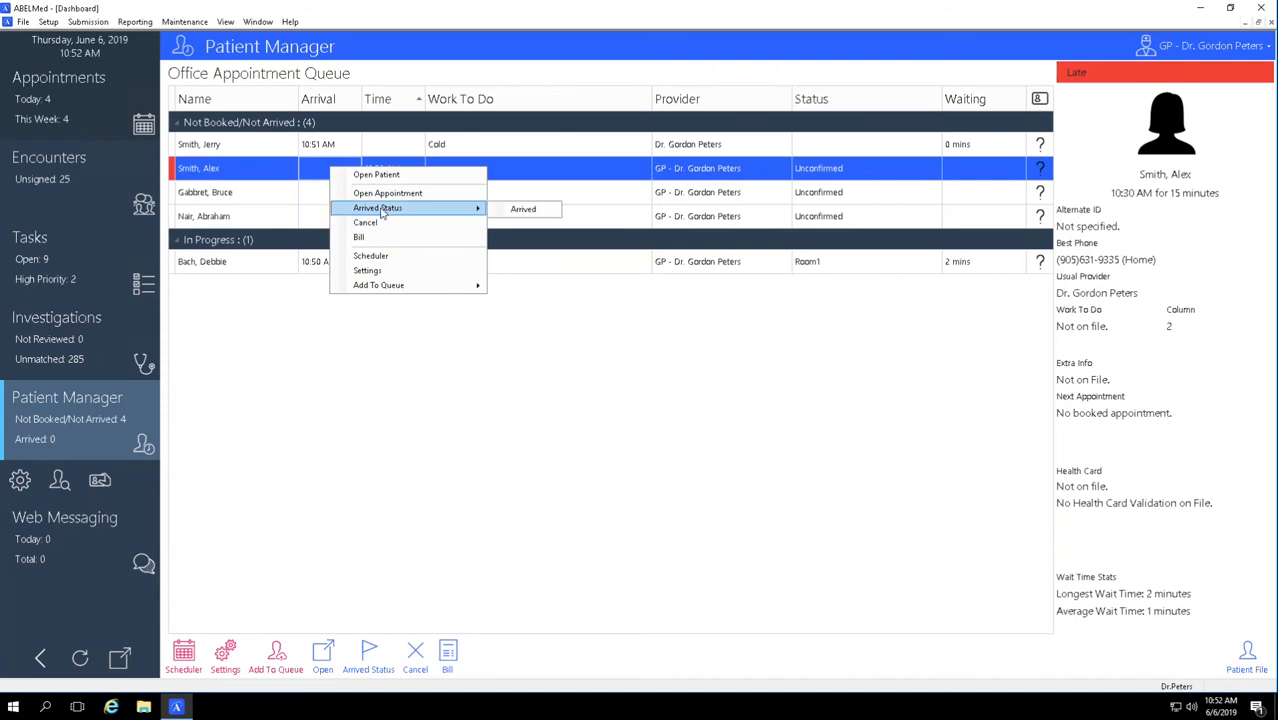
left_click(523, 209)
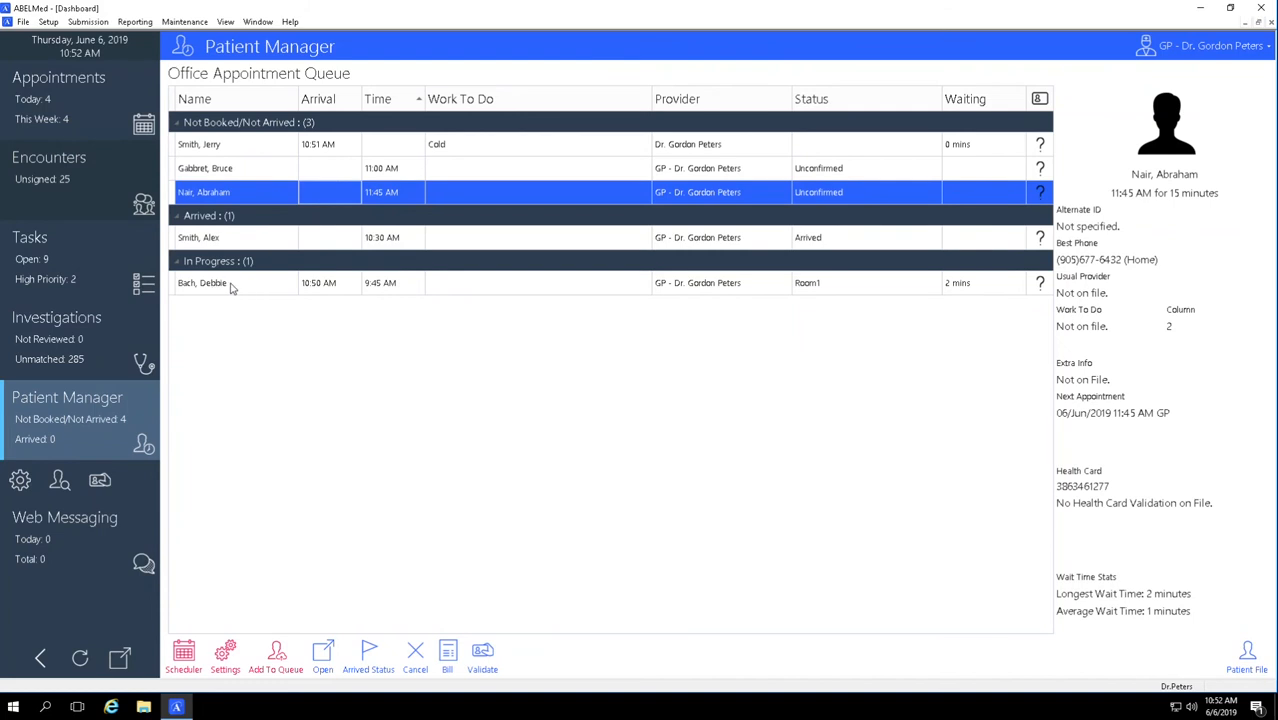
Book the unbooked patient with the Cold complaint into the 11:15 AM slot of the first GP column
left_click(247, 147)
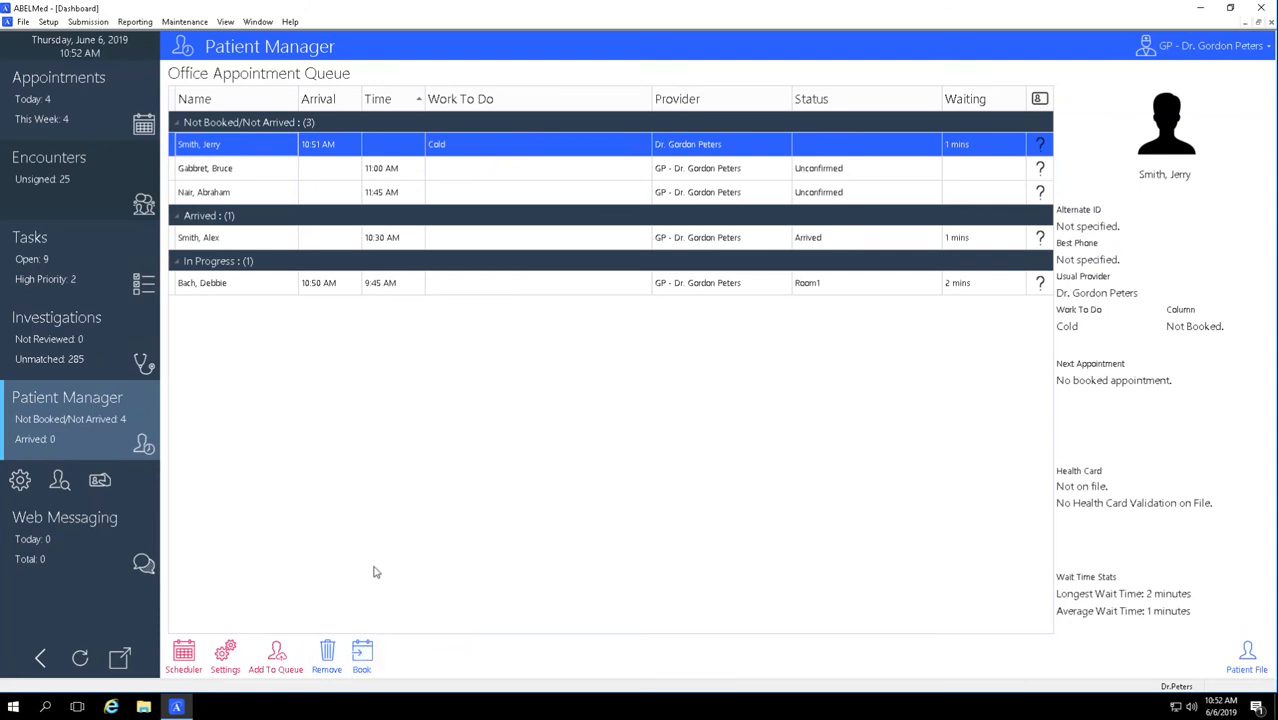
left_click(362, 655)
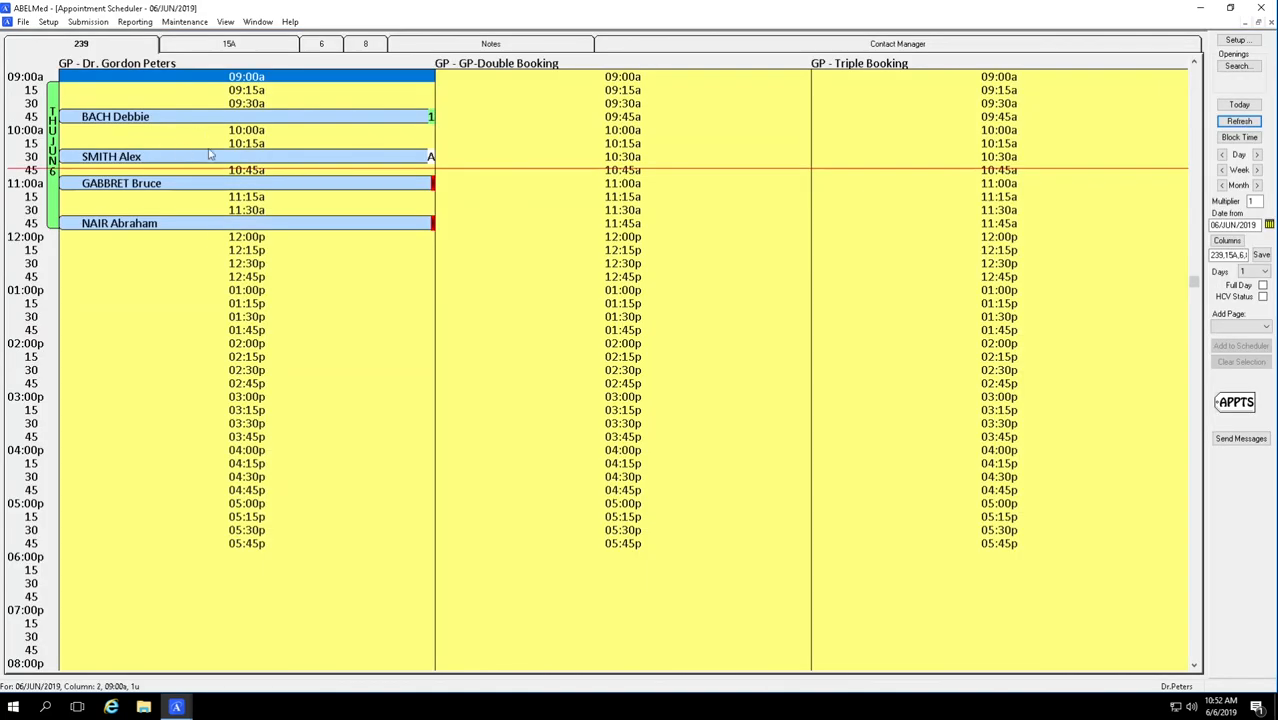
left_click(230, 200)
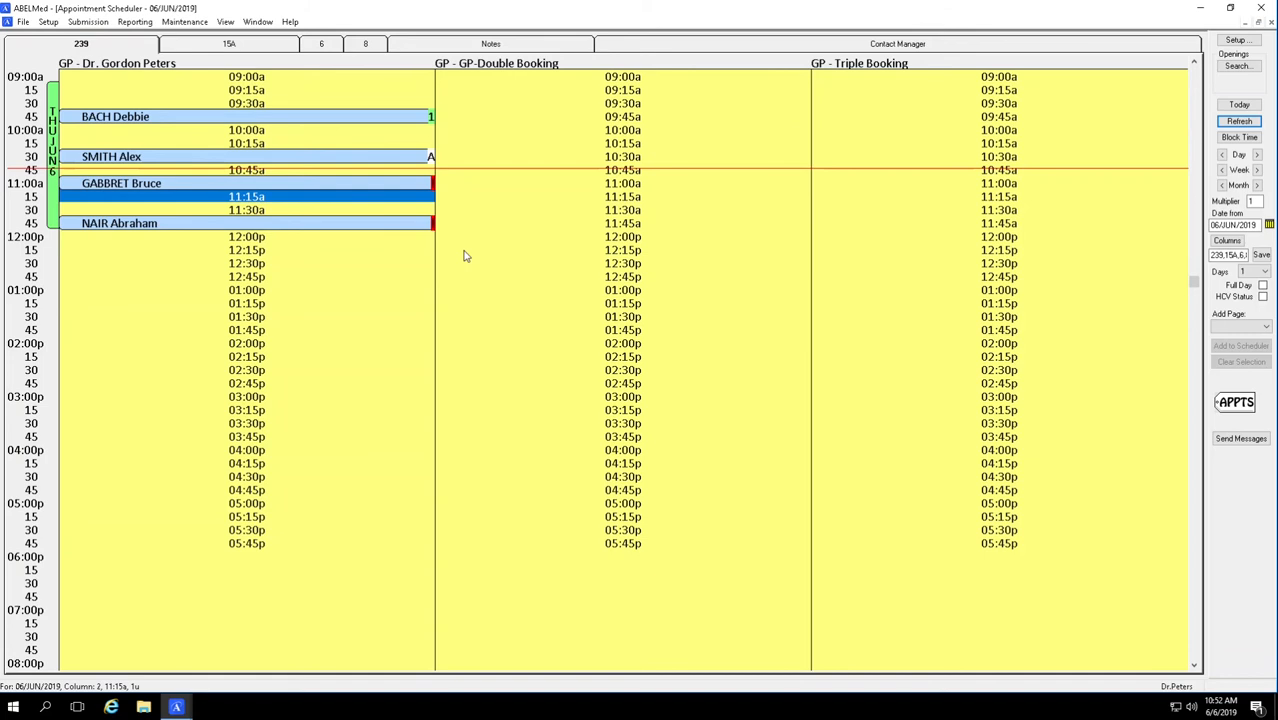
key("Return")
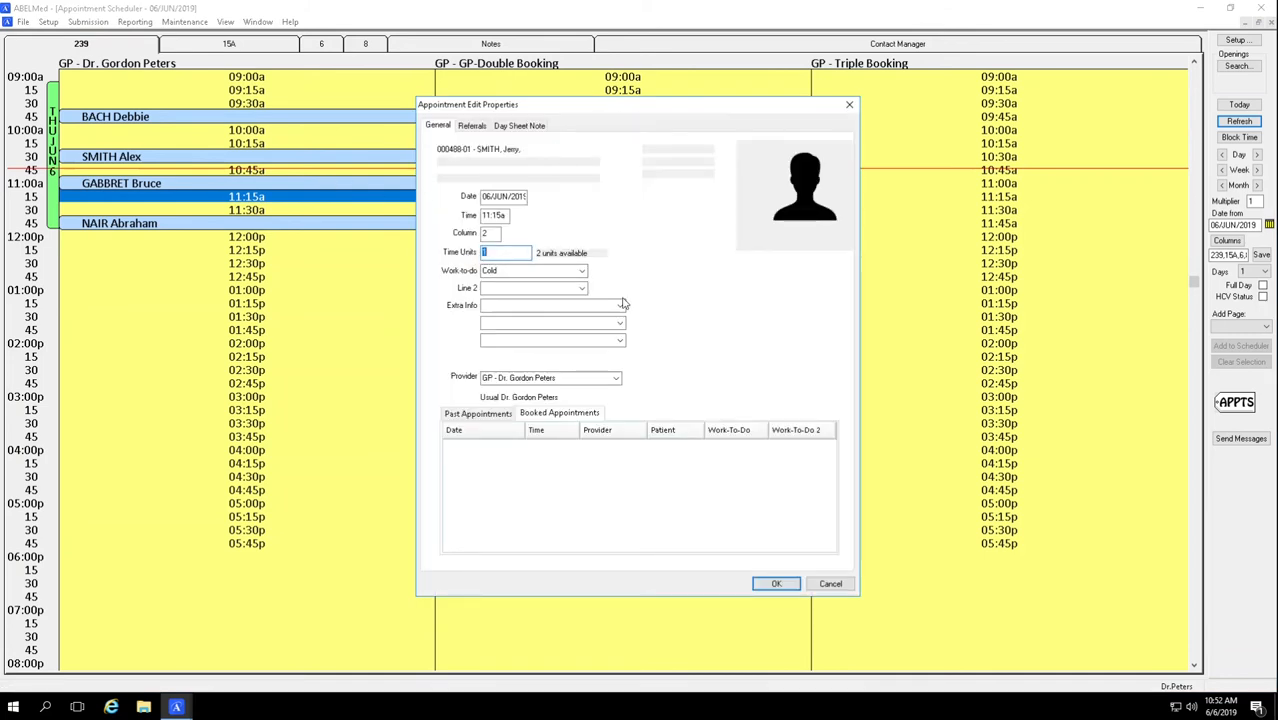
left_click(776, 585)
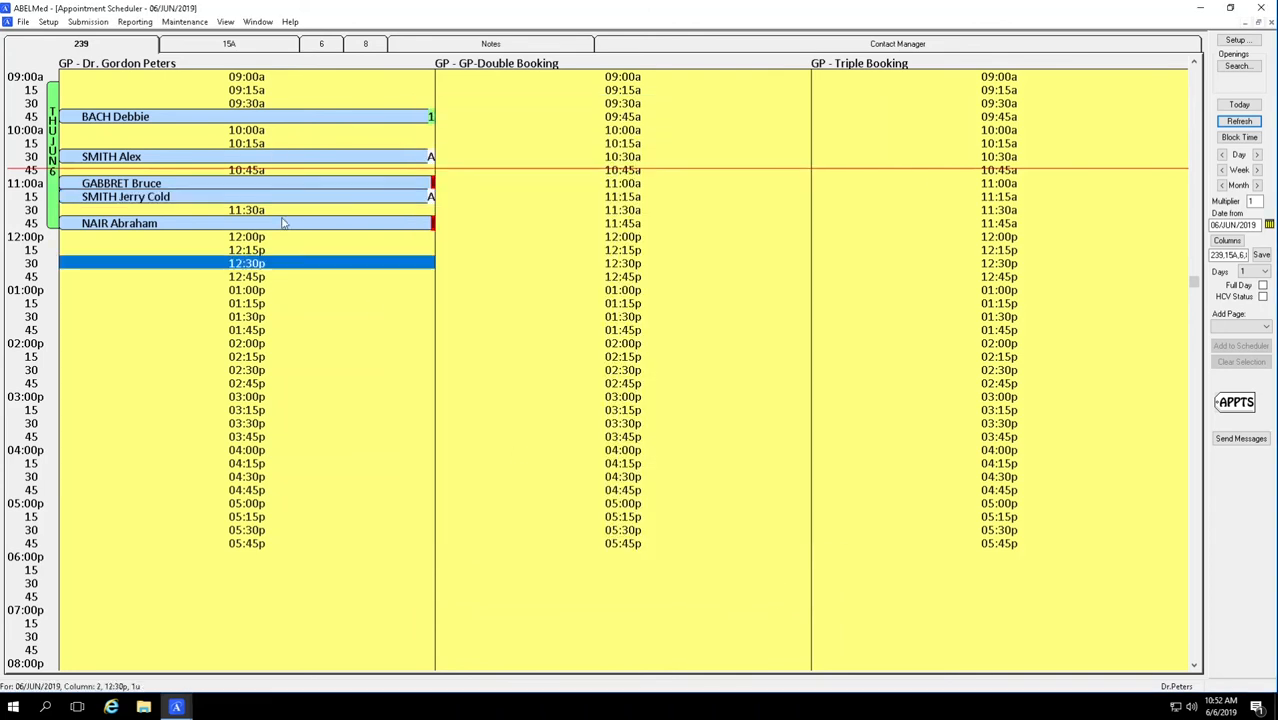
Leave the appointment scheduler and refresh the Patient Manager queue
left_click(246, 263)
left_click(1269, 23)
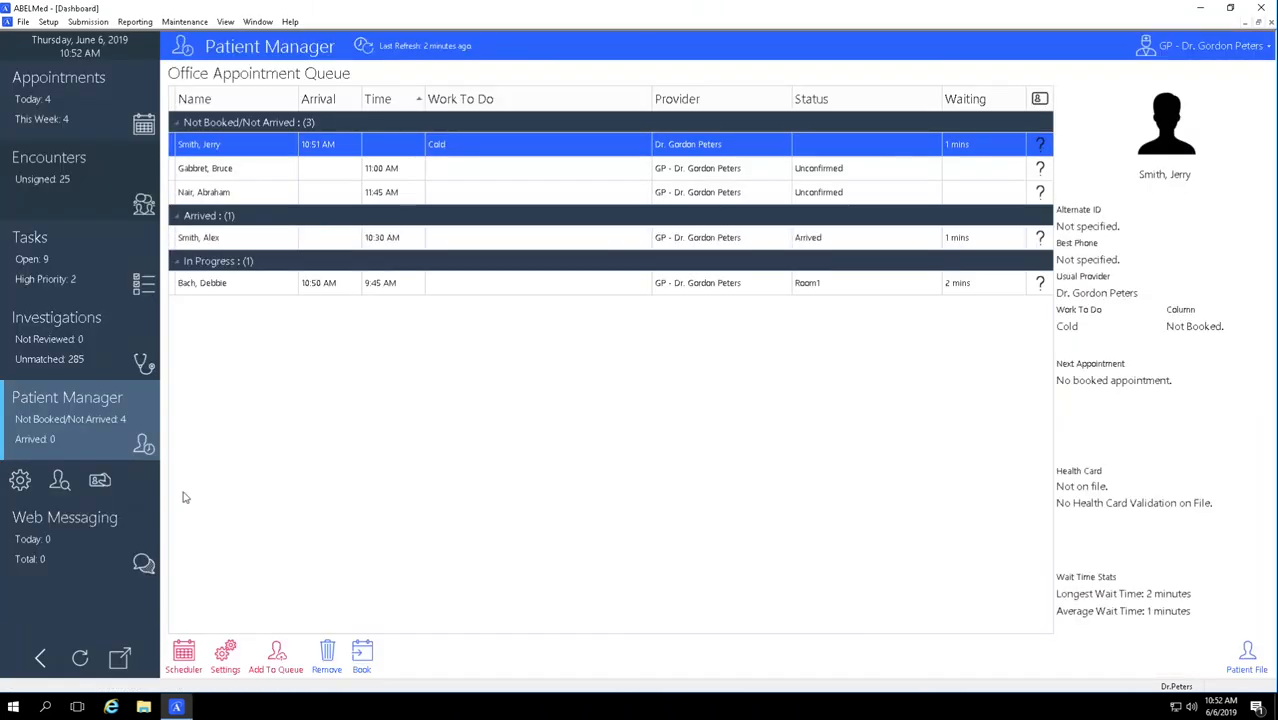
left_click(81, 659)
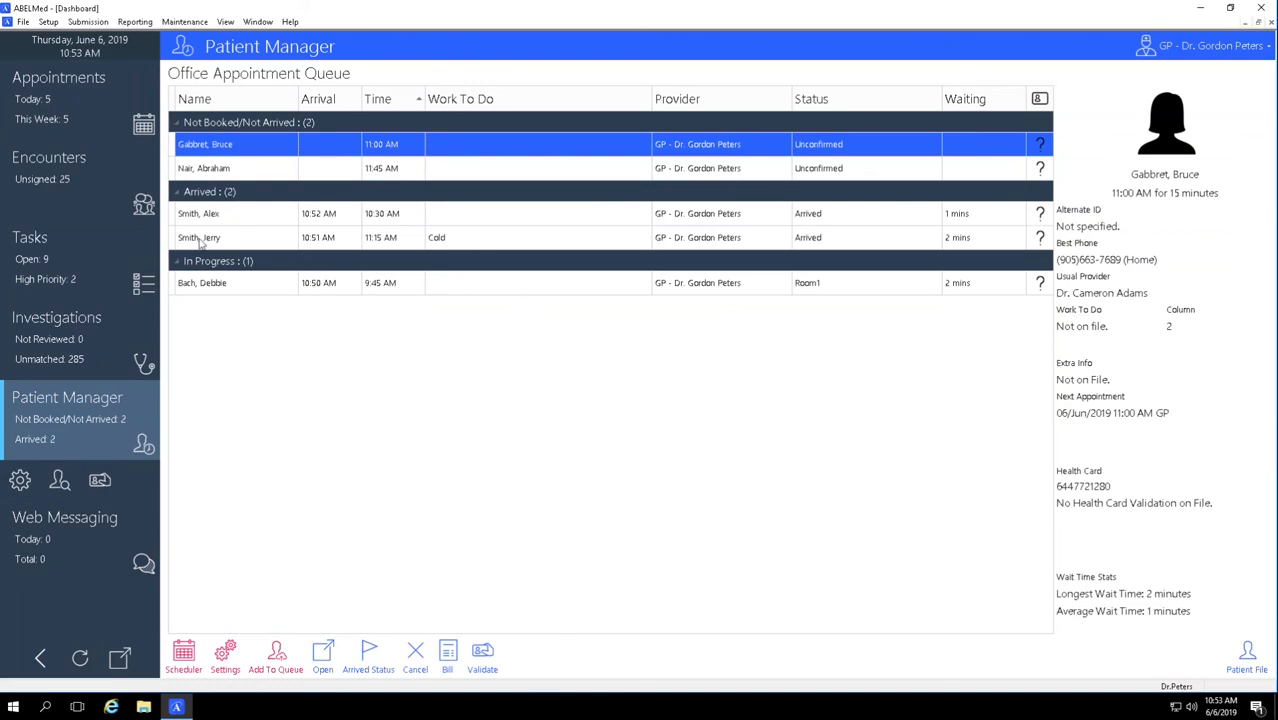
Review the queue entries in each status group, their waiting times, and the status options for the in-progress patient
left_click(411, 289)
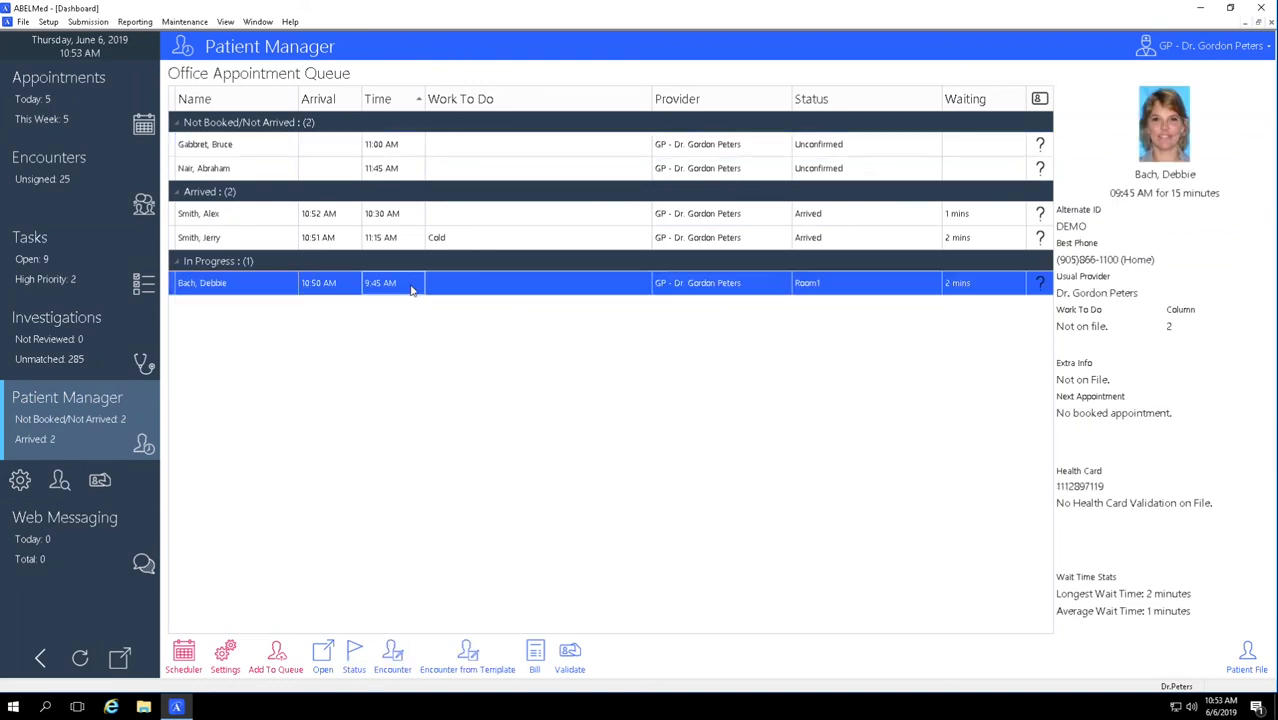
left_click(457, 240)
left_click(455, 216)
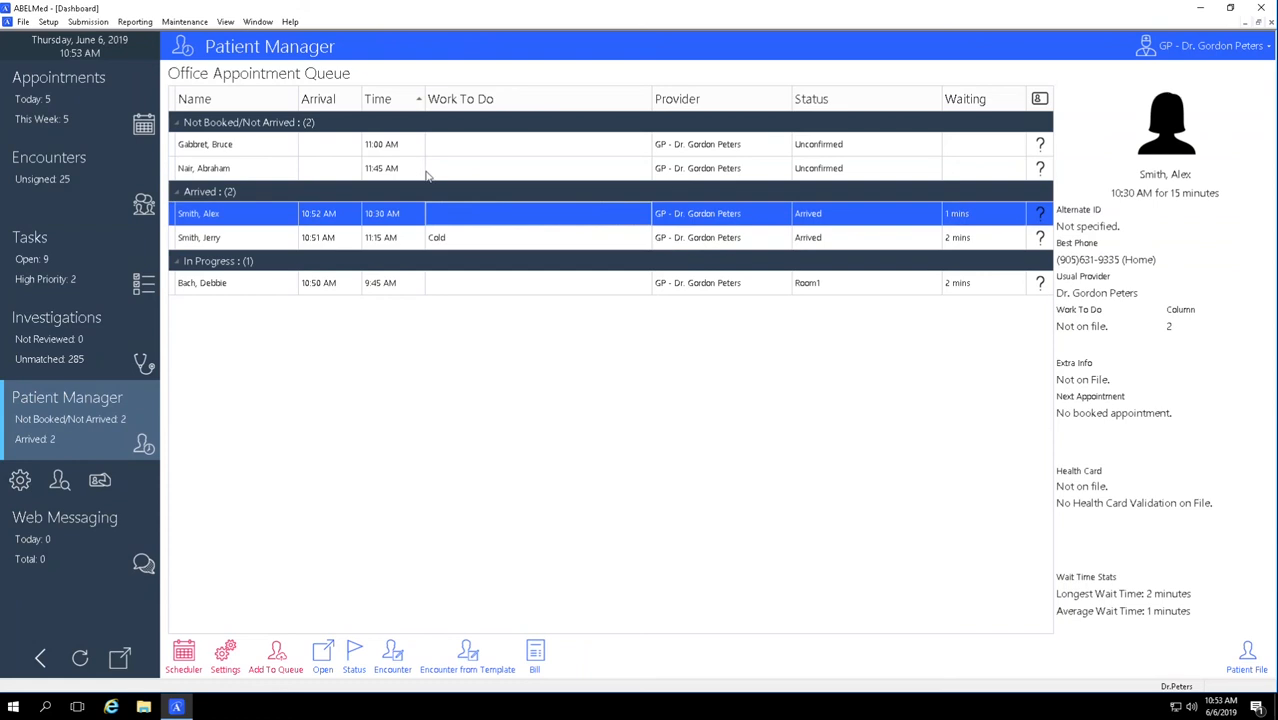
left_click(418, 168)
left_click(419, 146)
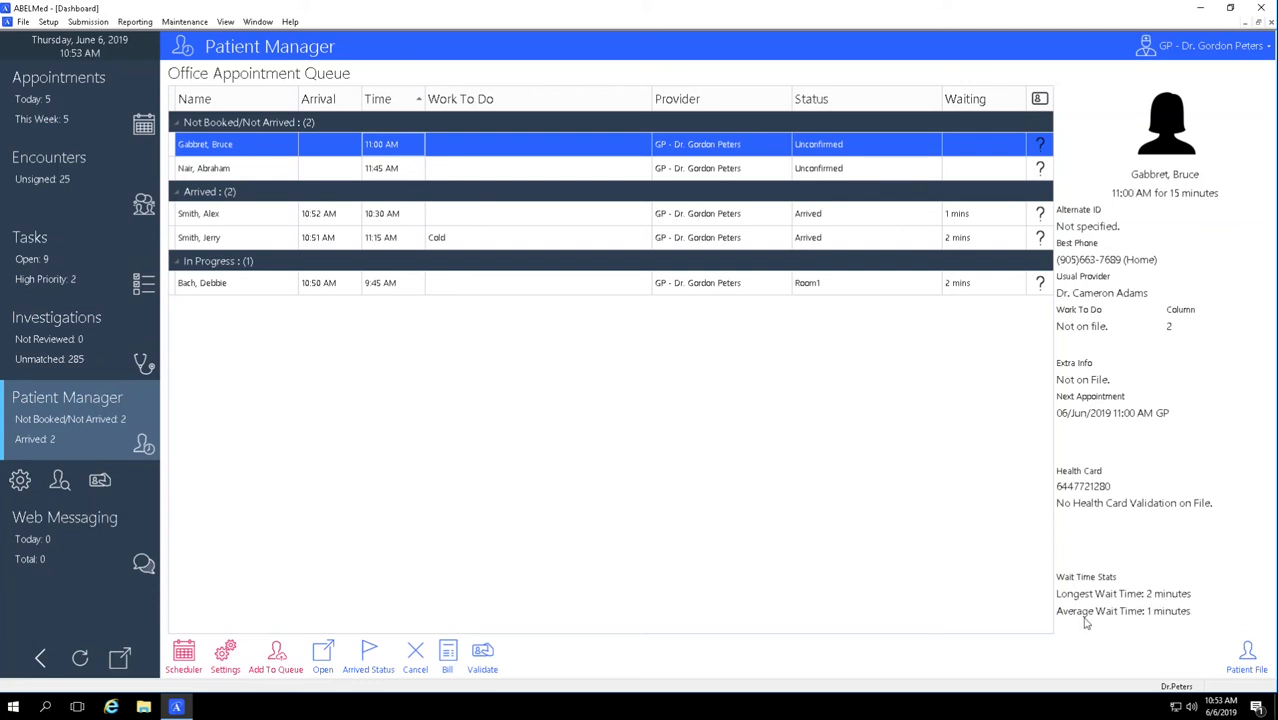
left_click(545, 292)
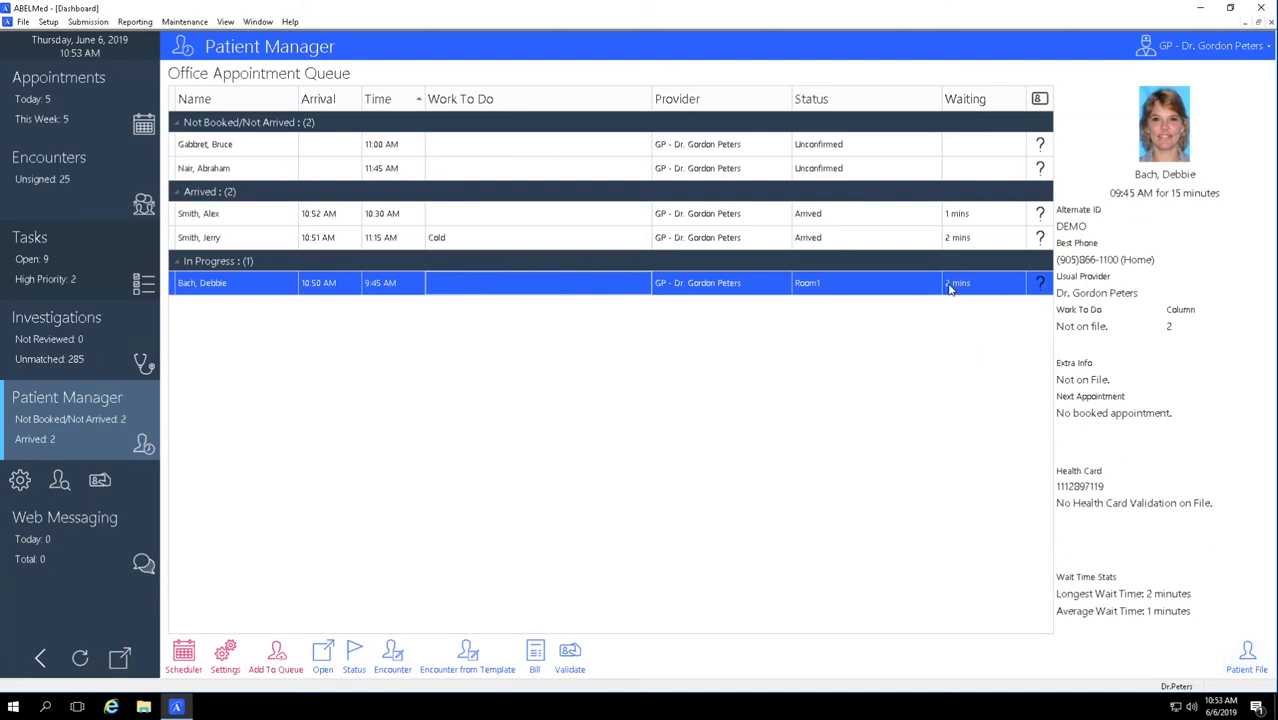
left_click(461, 238)
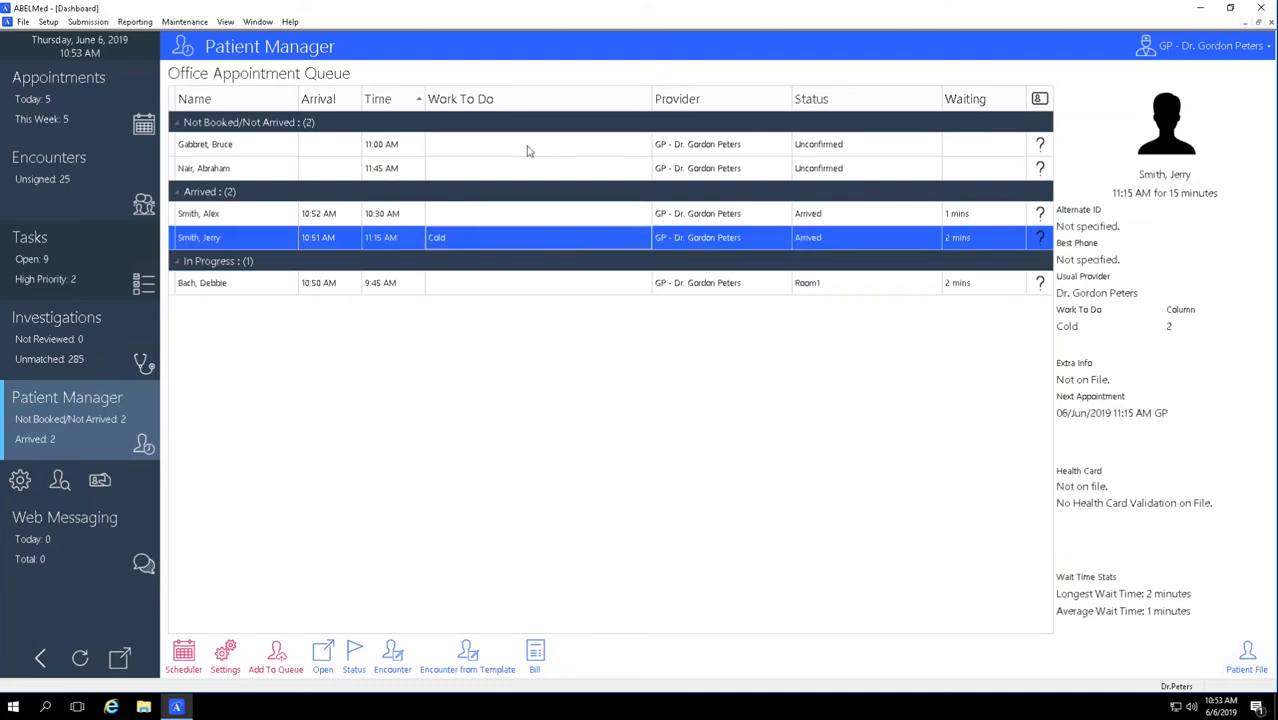
left_click(242, 285)
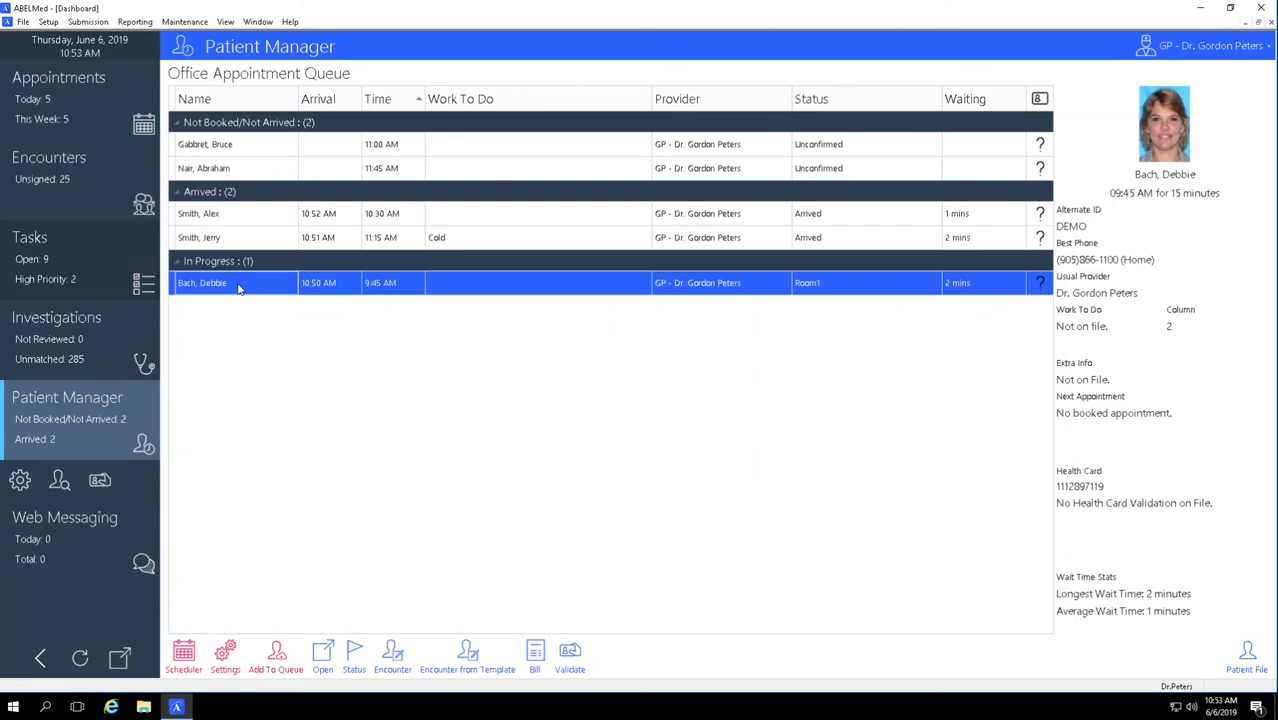
left_click(352, 668)
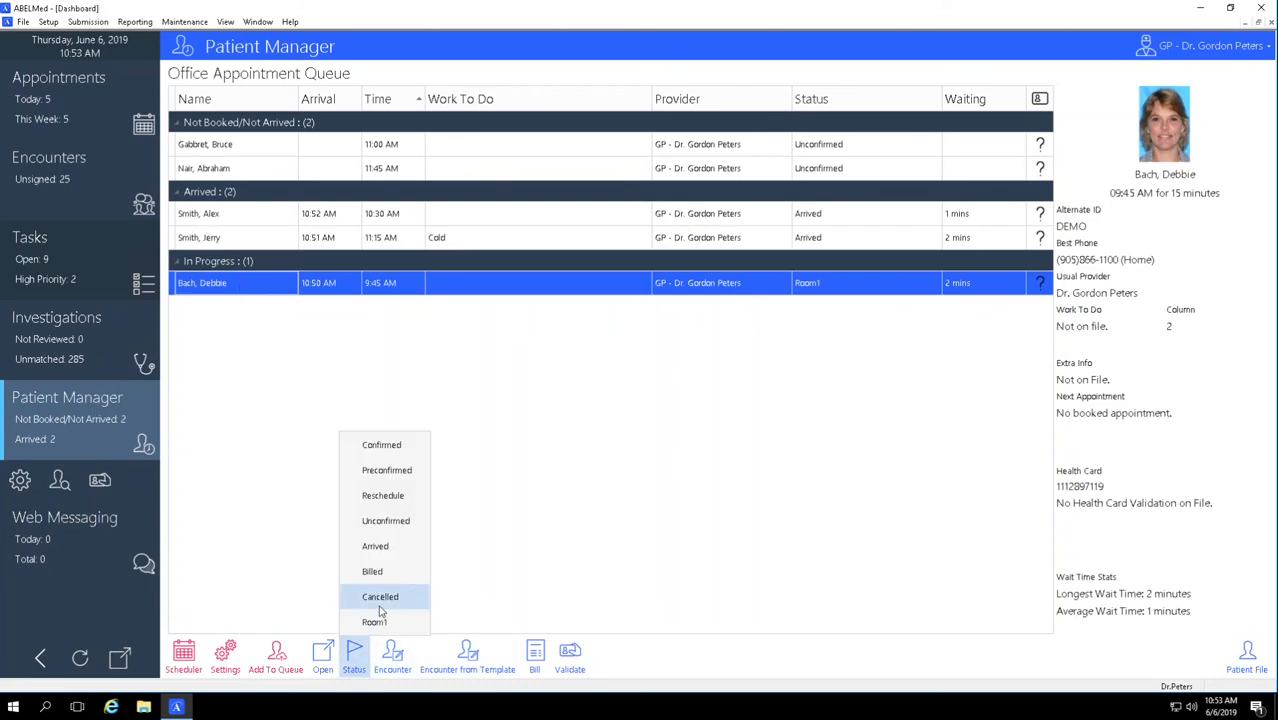
left_click(521, 379)
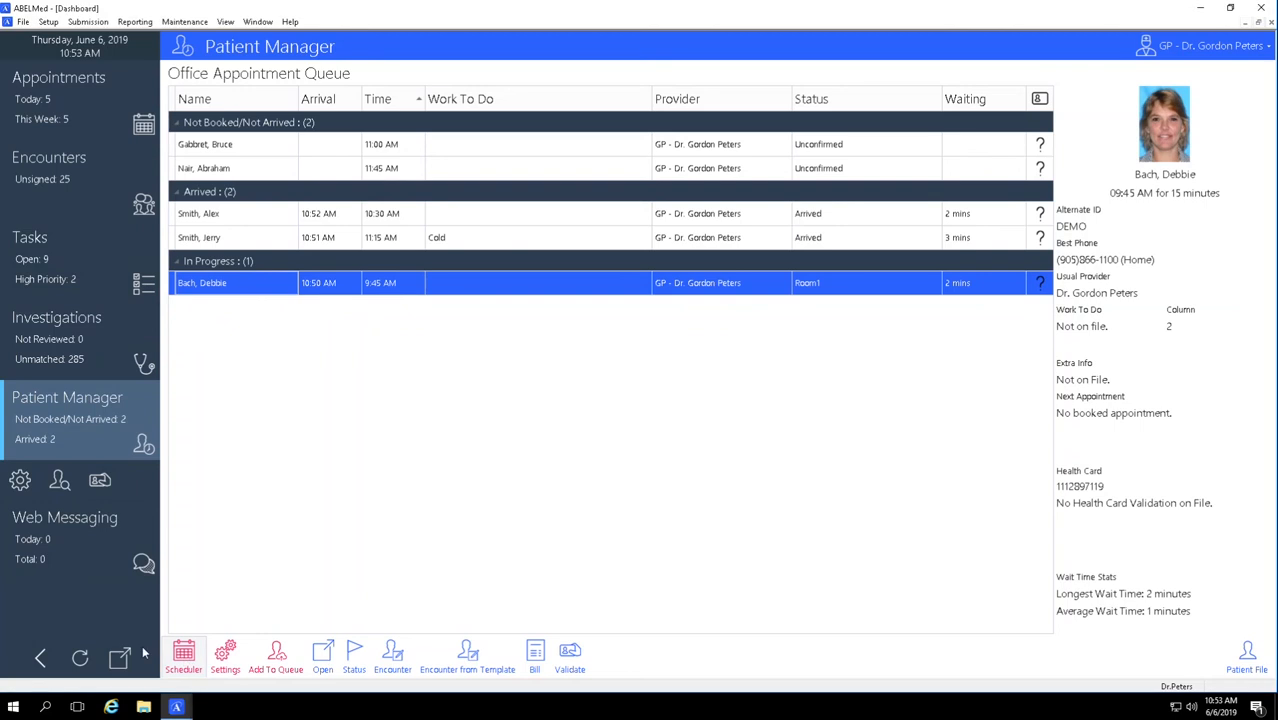
Bill the 9:45 AM appointment from the scheduler with service code A007A, diagnosis 234 - Other and quantity 1
left_click(183, 655)
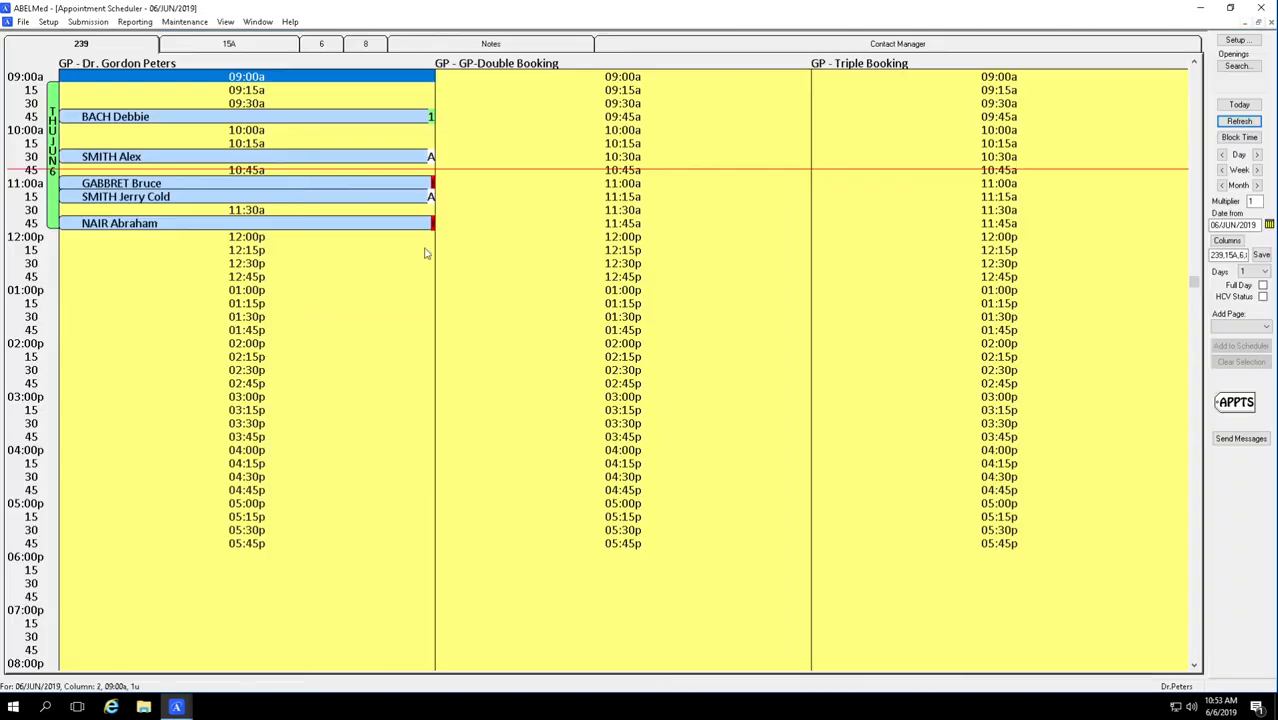
left_click(143, 119)
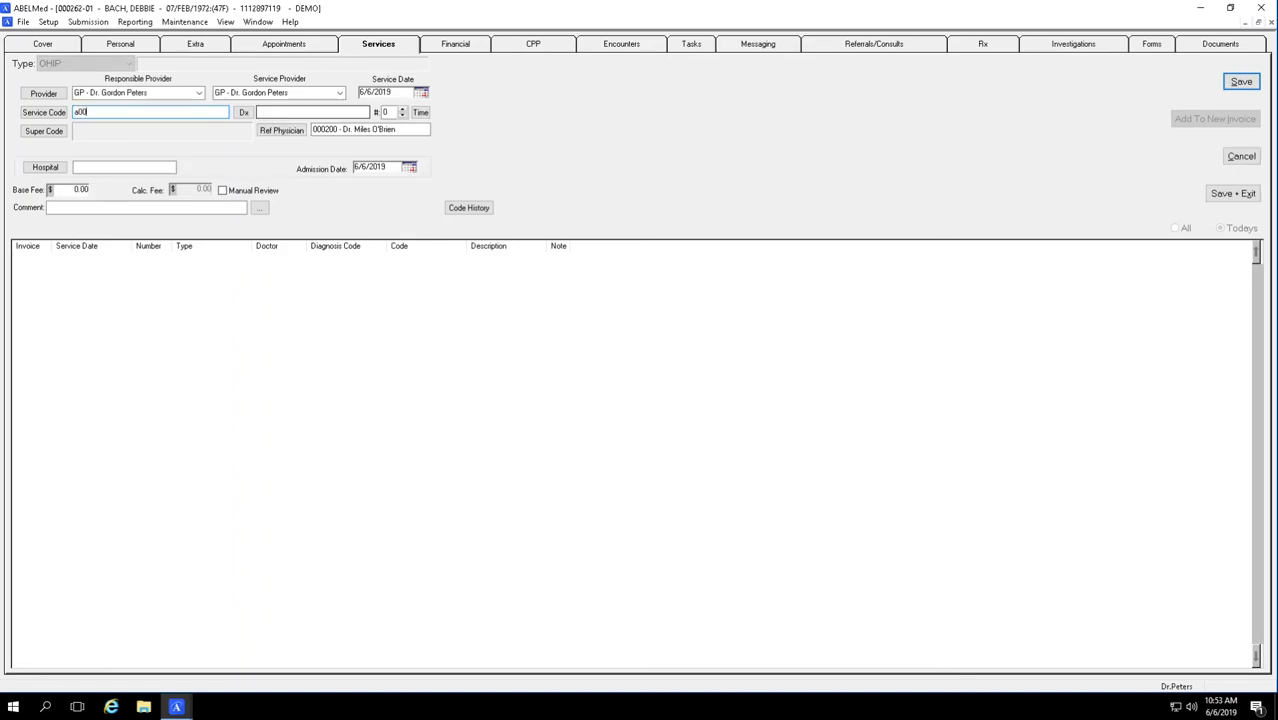
type("7a")
key("Tab")
key("Tab")
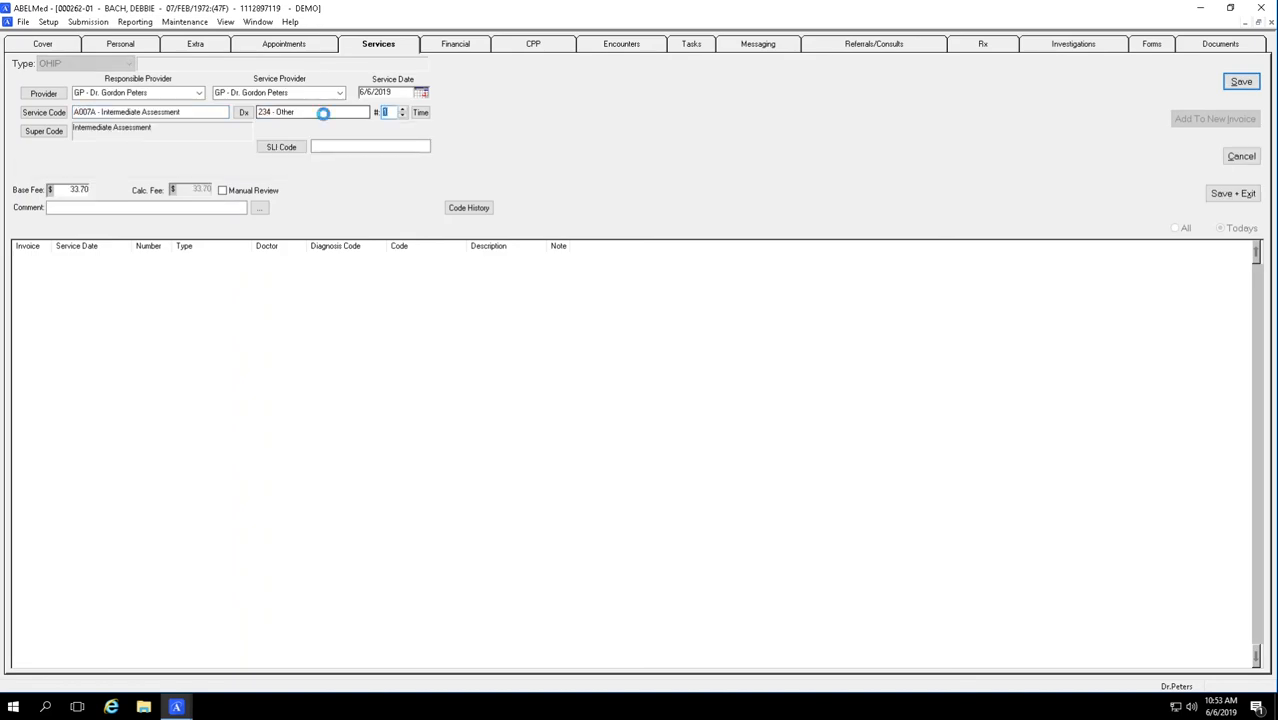
key("Return")
left_click(658, 411)
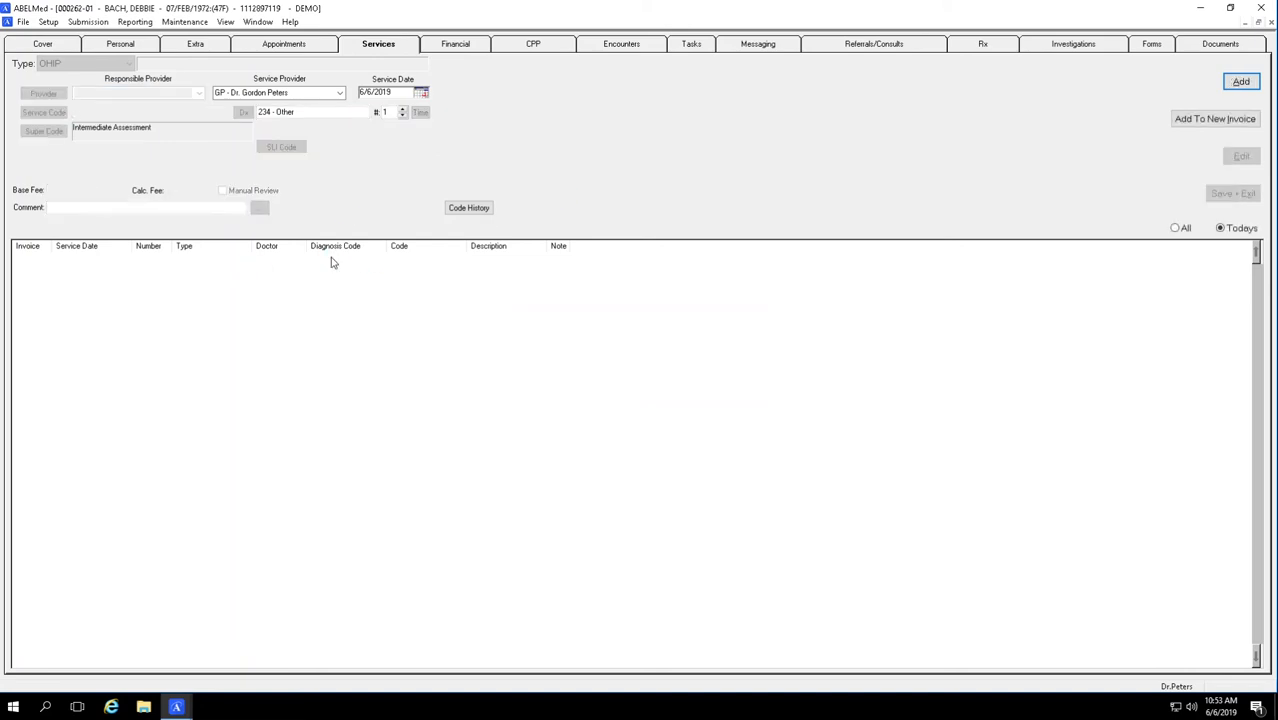
Close the patient file and the scheduler, and refresh the Patient Manager queue
left_click(1271, 22)
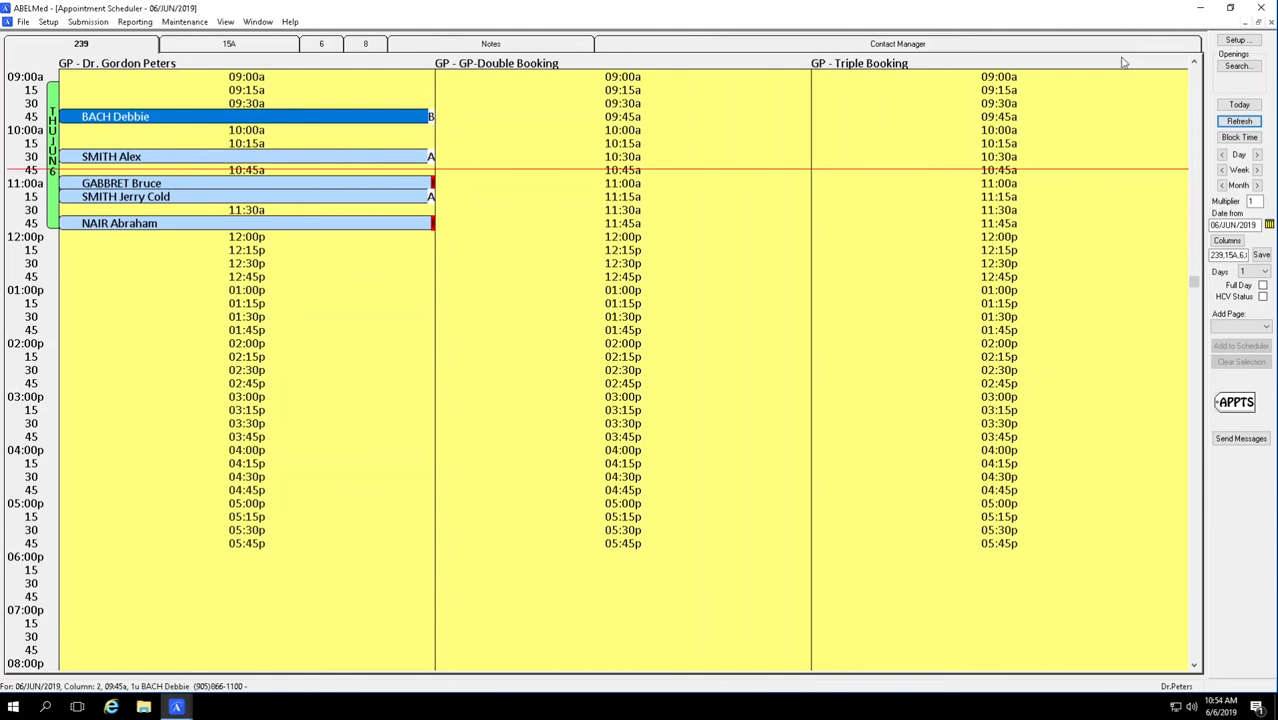
left_click(1262, 22)
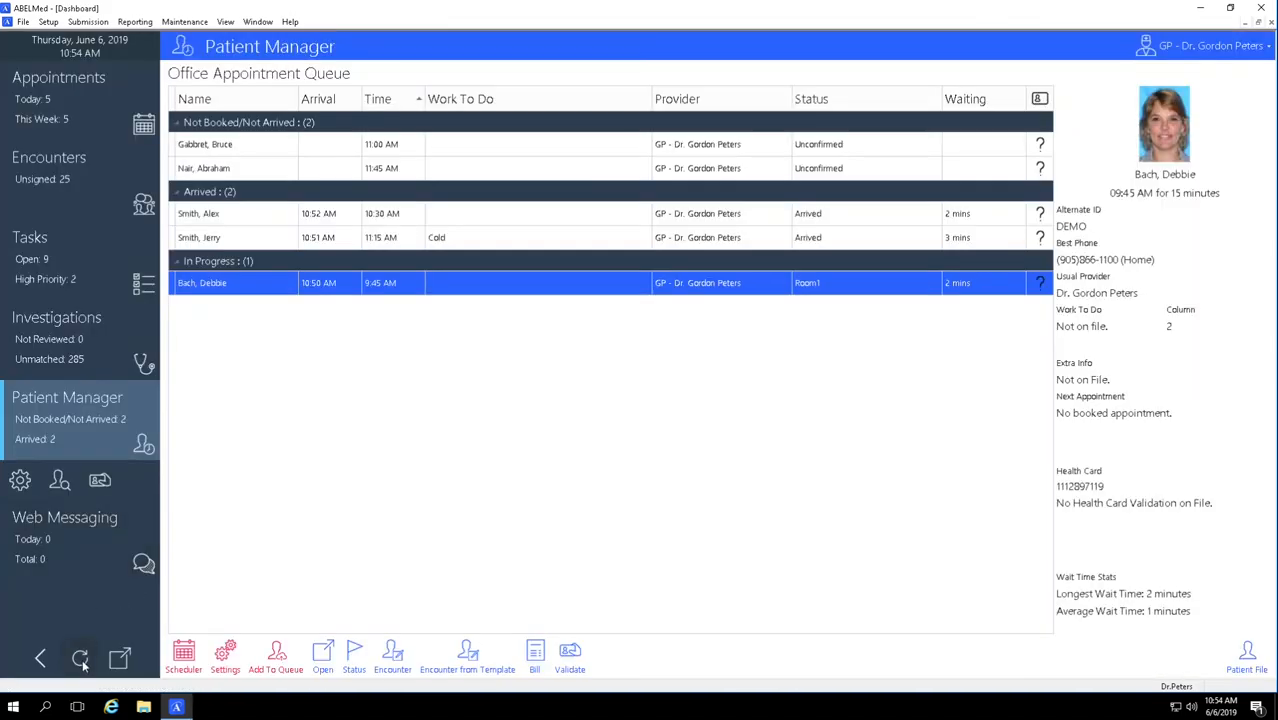
left_click(82, 662)
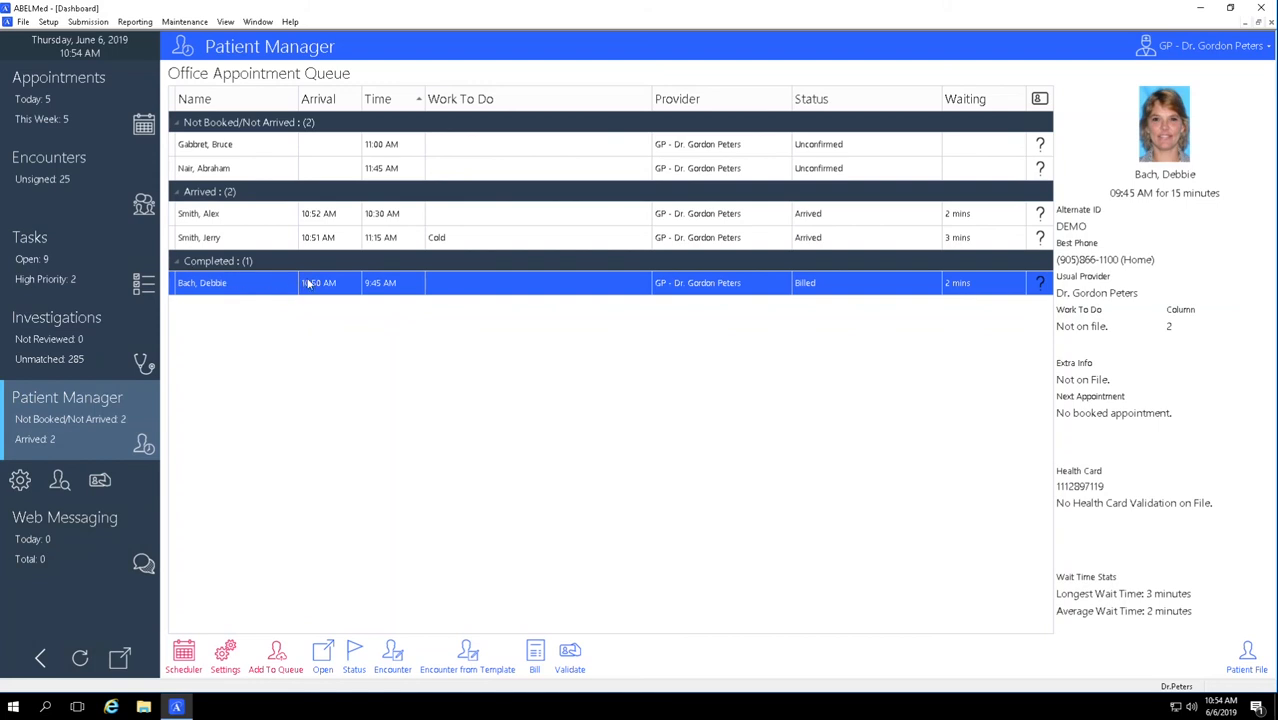
left_click(81, 658)
Set the status of the arrived 11:15 AM patient to Room1
left_click(343, 237)
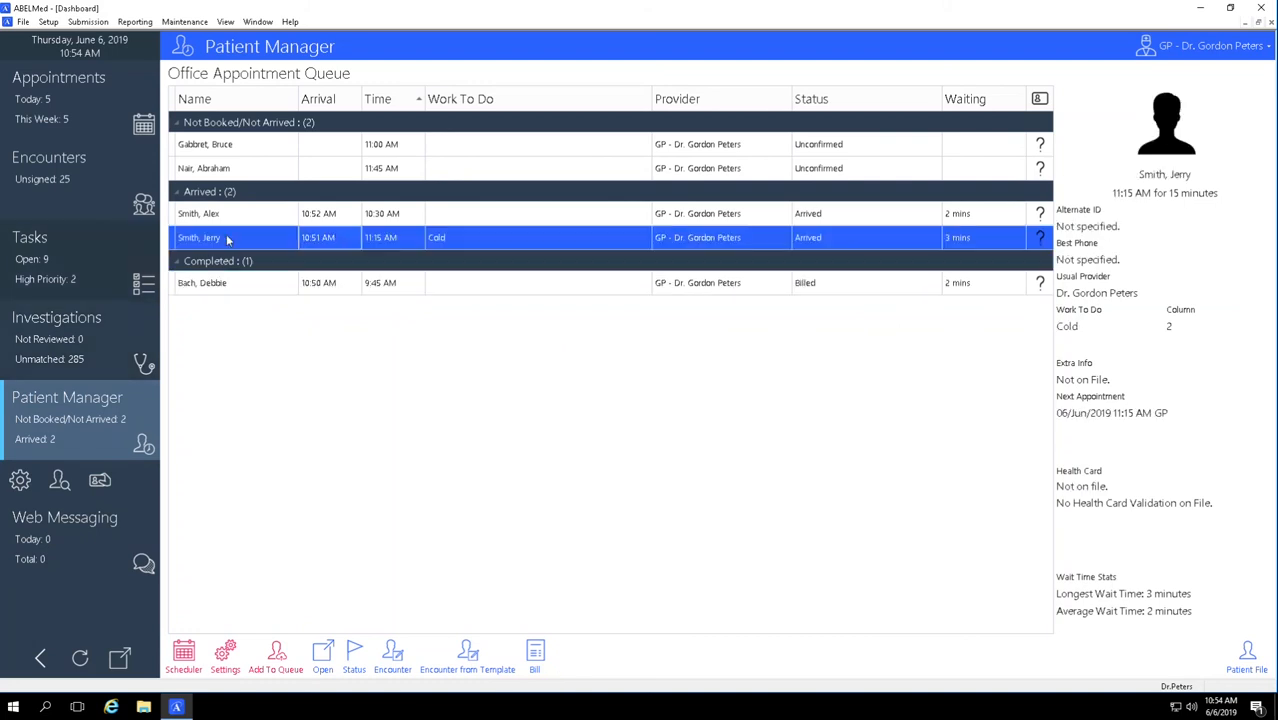
left_click(354, 655)
left_click(362, 622)
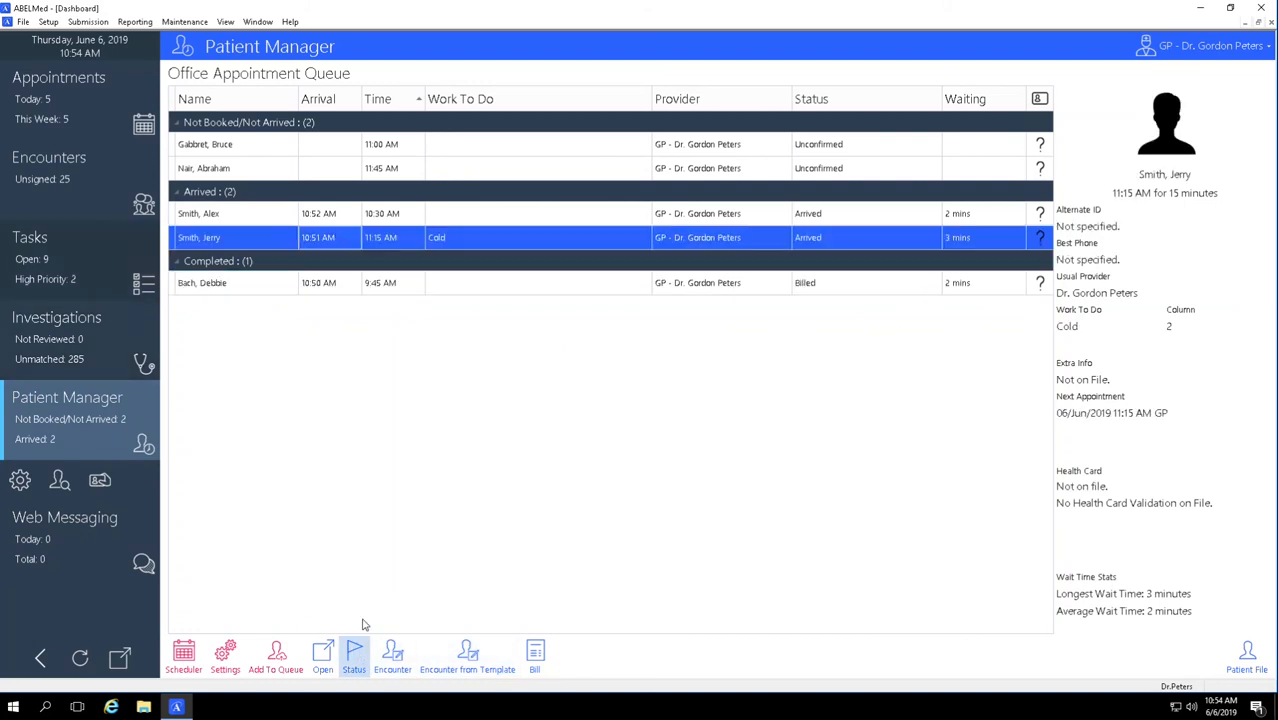
Review the Arrived, In Progress and Completed patients, and refresh the queue to check the wait time statistics
left_click(477, 286)
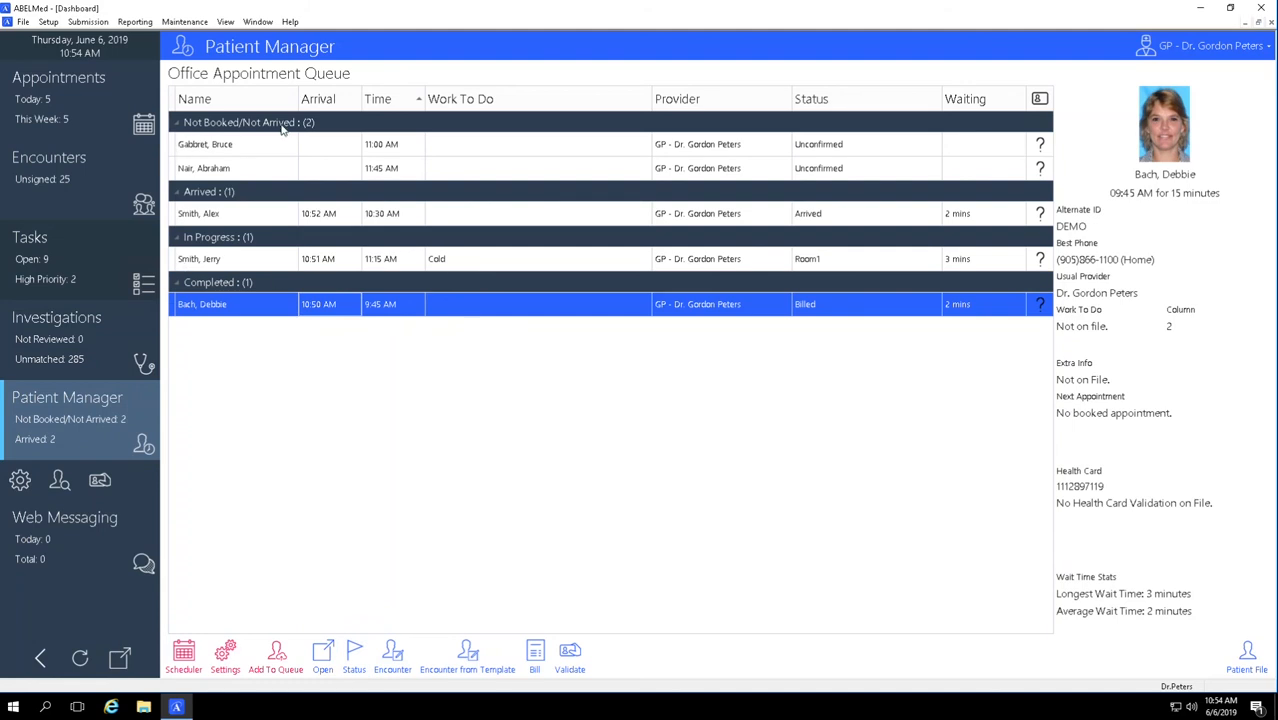
left_click(198, 216)
left_click(244, 259)
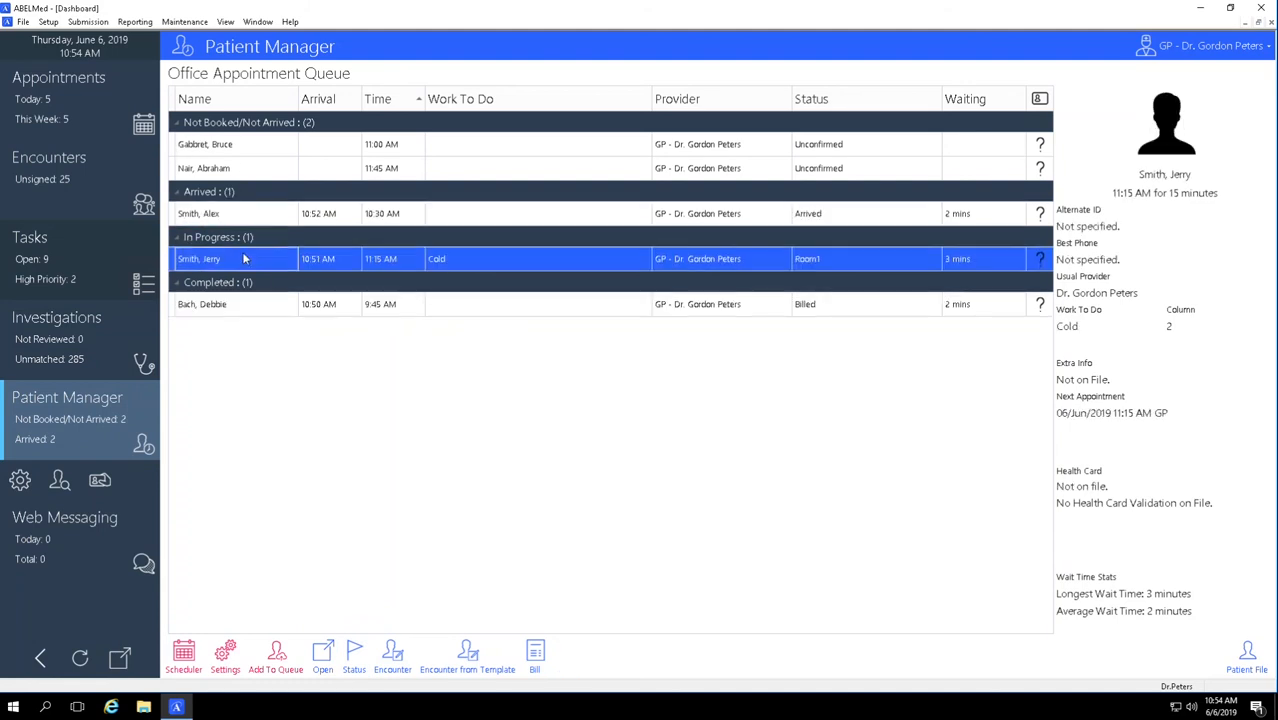
left_click(186, 306)
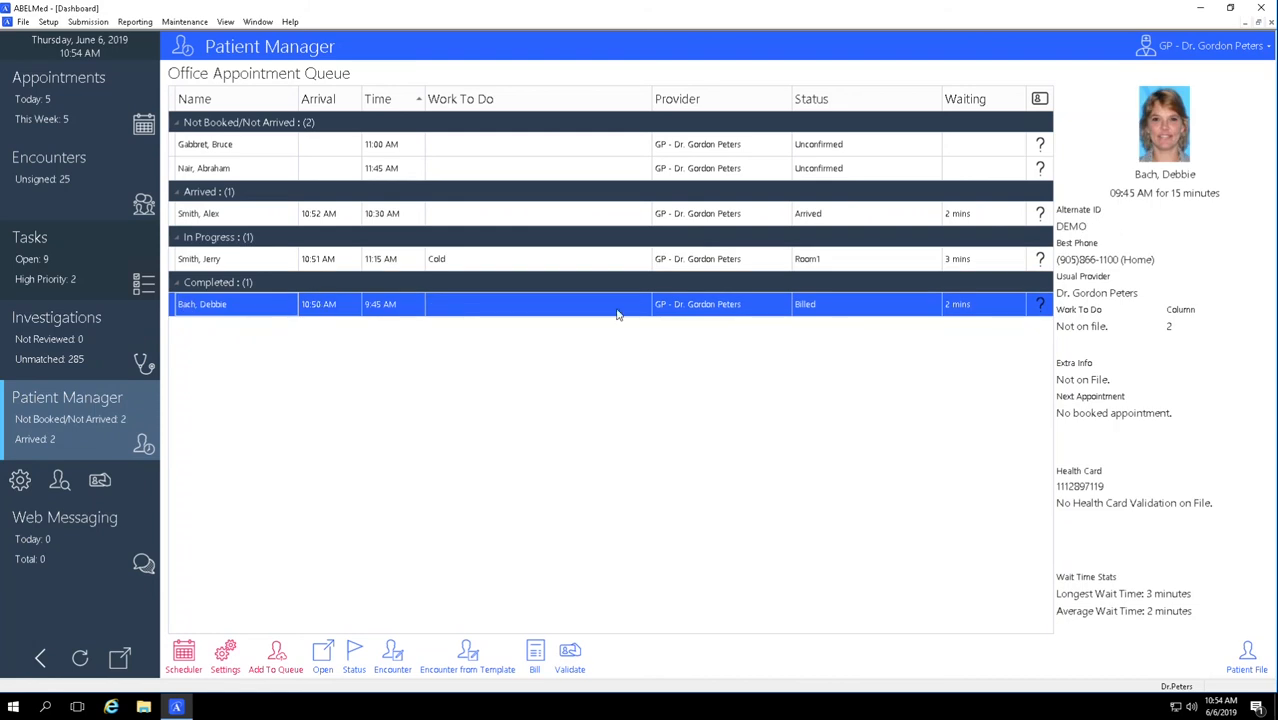
left_click(80, 659)
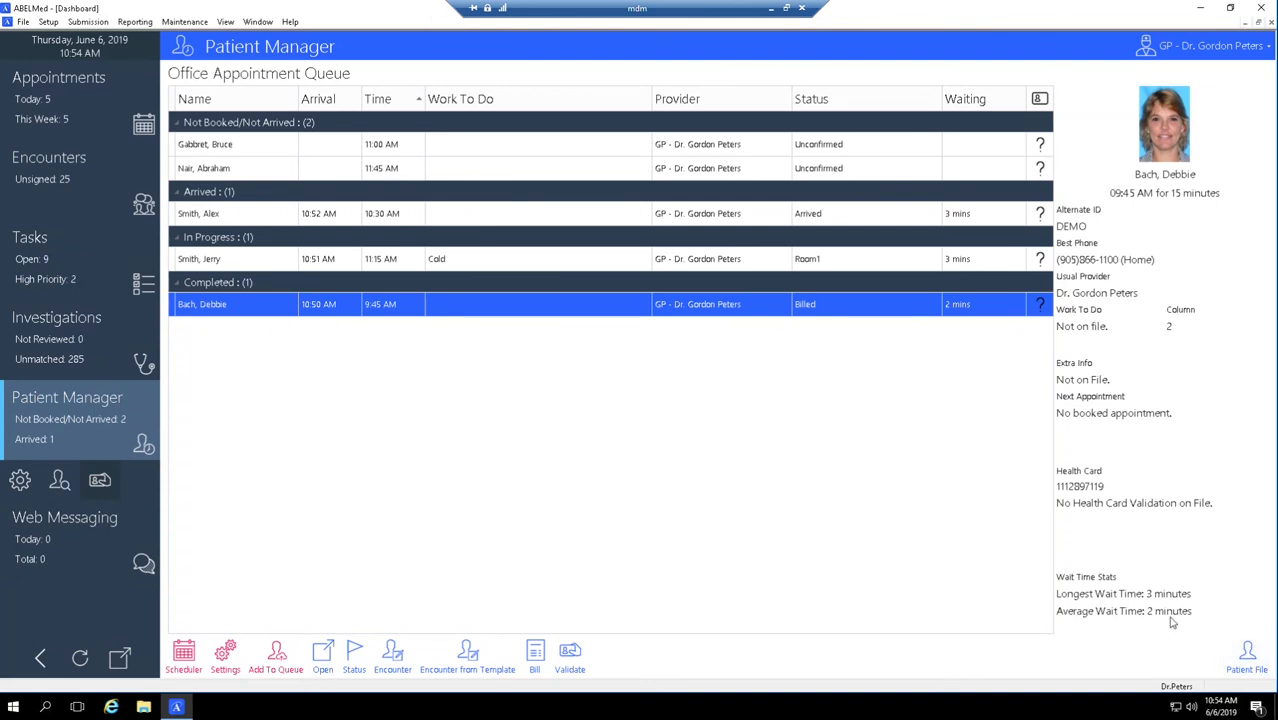
Reapply the Room1 status to the 11:15 AM in-progress patient and refresh the Patient Manager queue
left_click(282, 257)
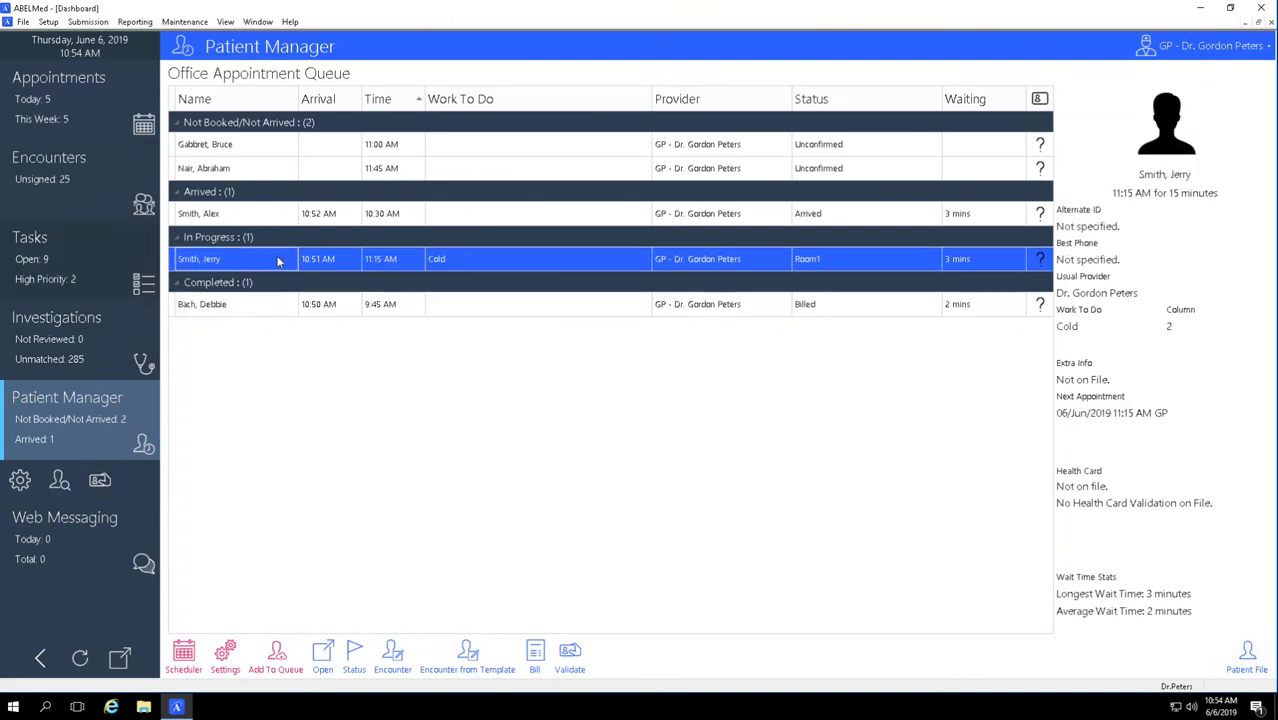
left_click(351, 647)
left_click(360, 620)
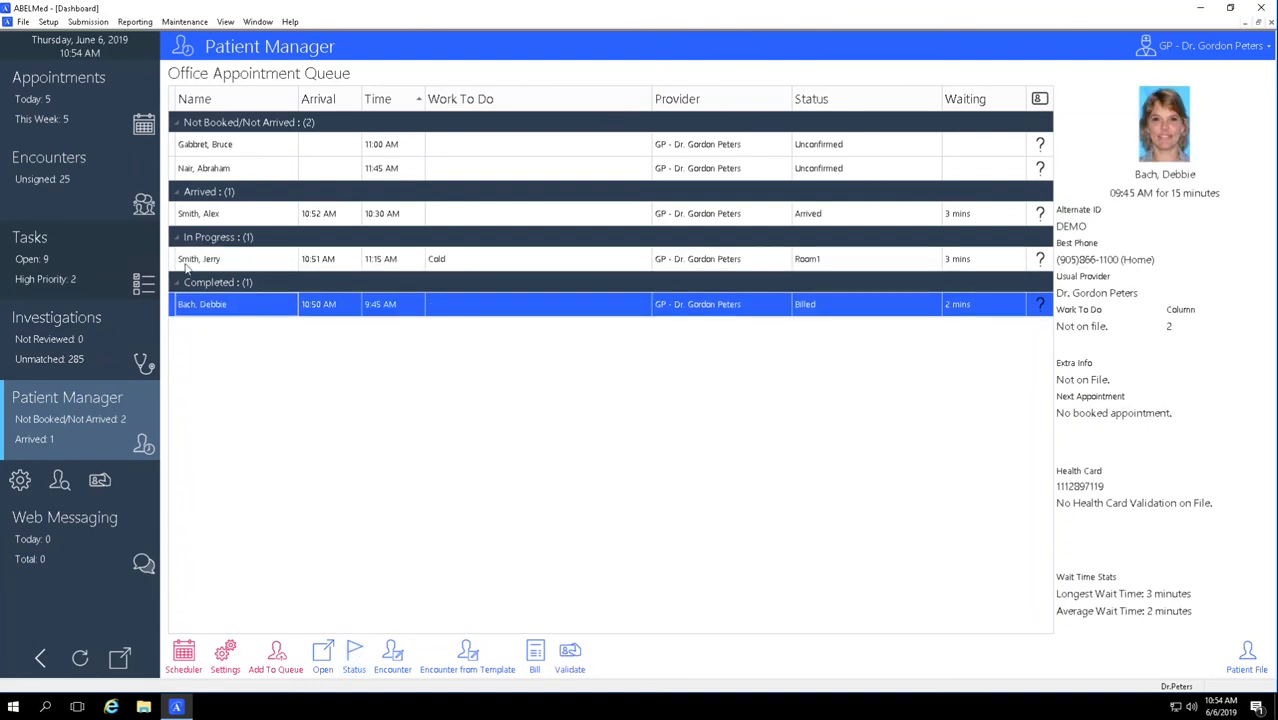
left_click(77, 657)
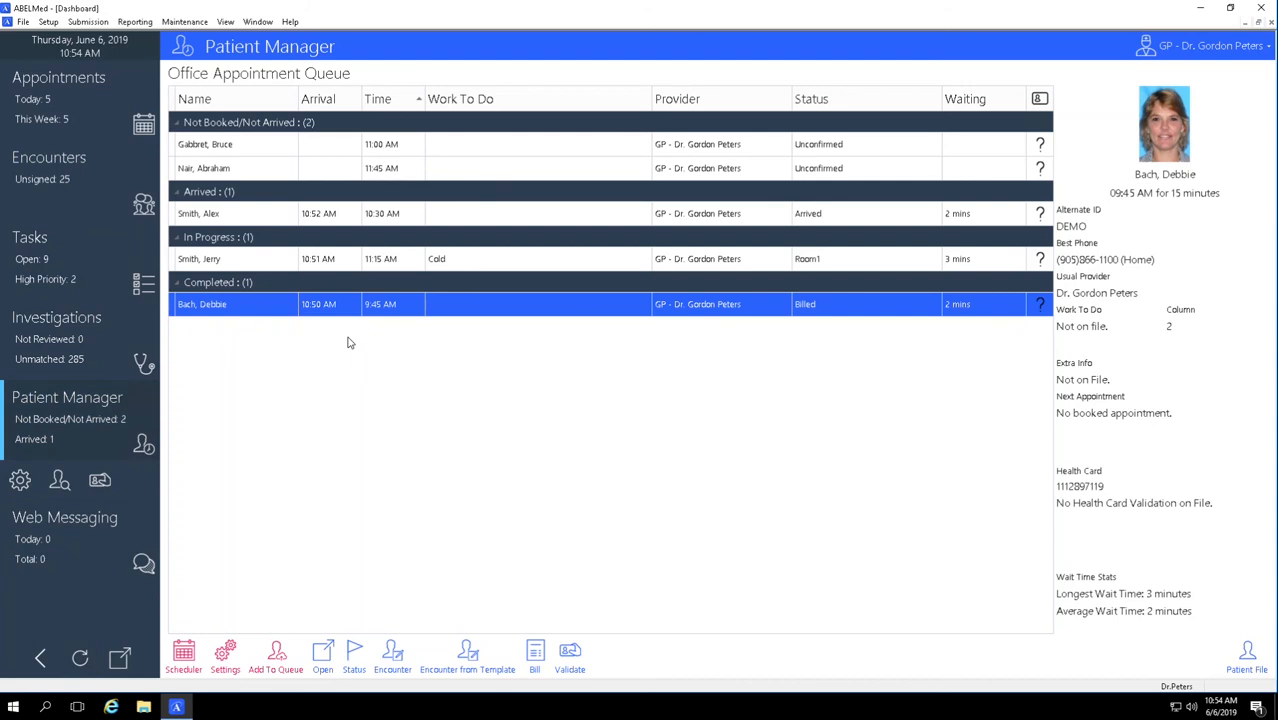
mouse_move(636, 12)
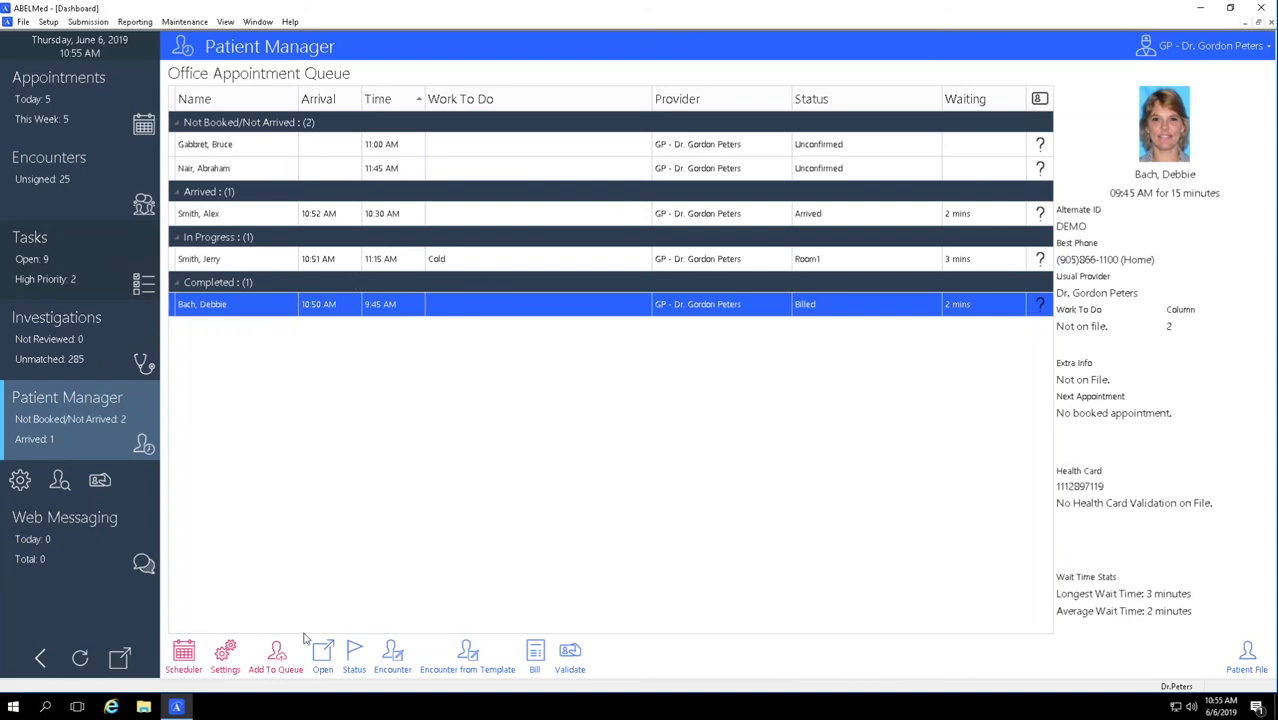
Cancel the unconfirmed 11:00 AM appointment in the queue as Cancelled With Notice
left_click(237, 148)
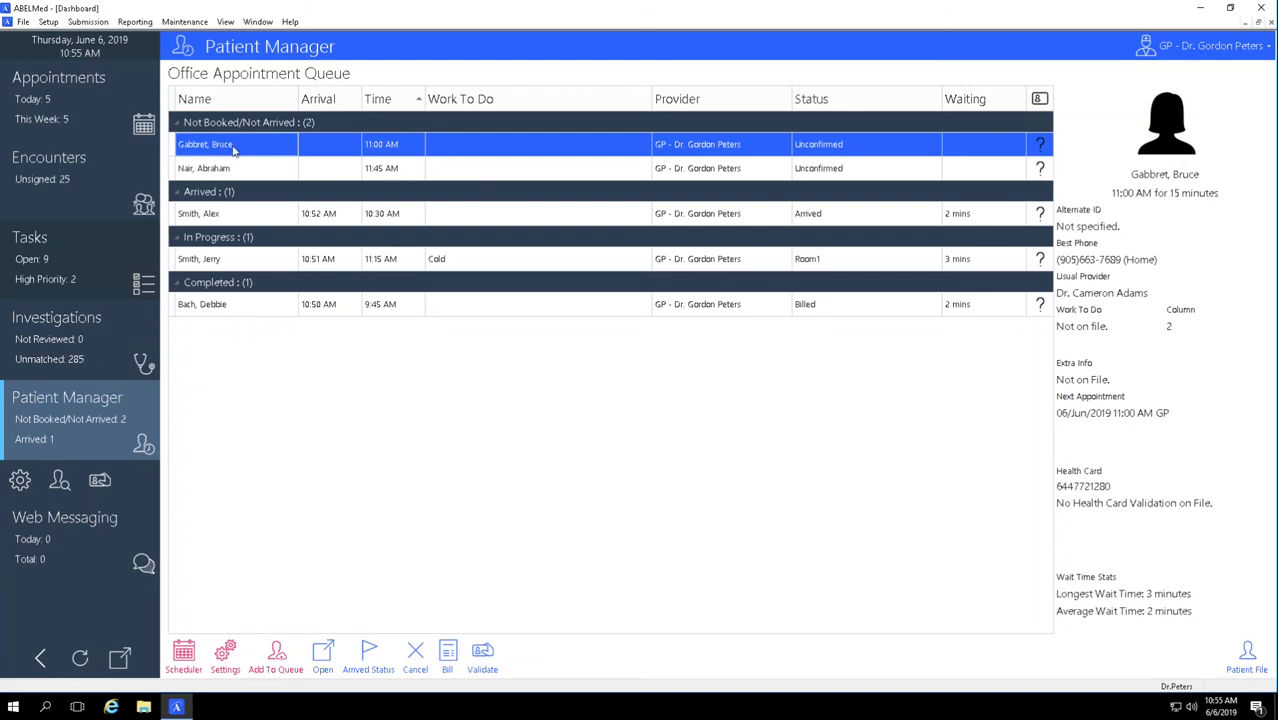
left_click(415, 662)
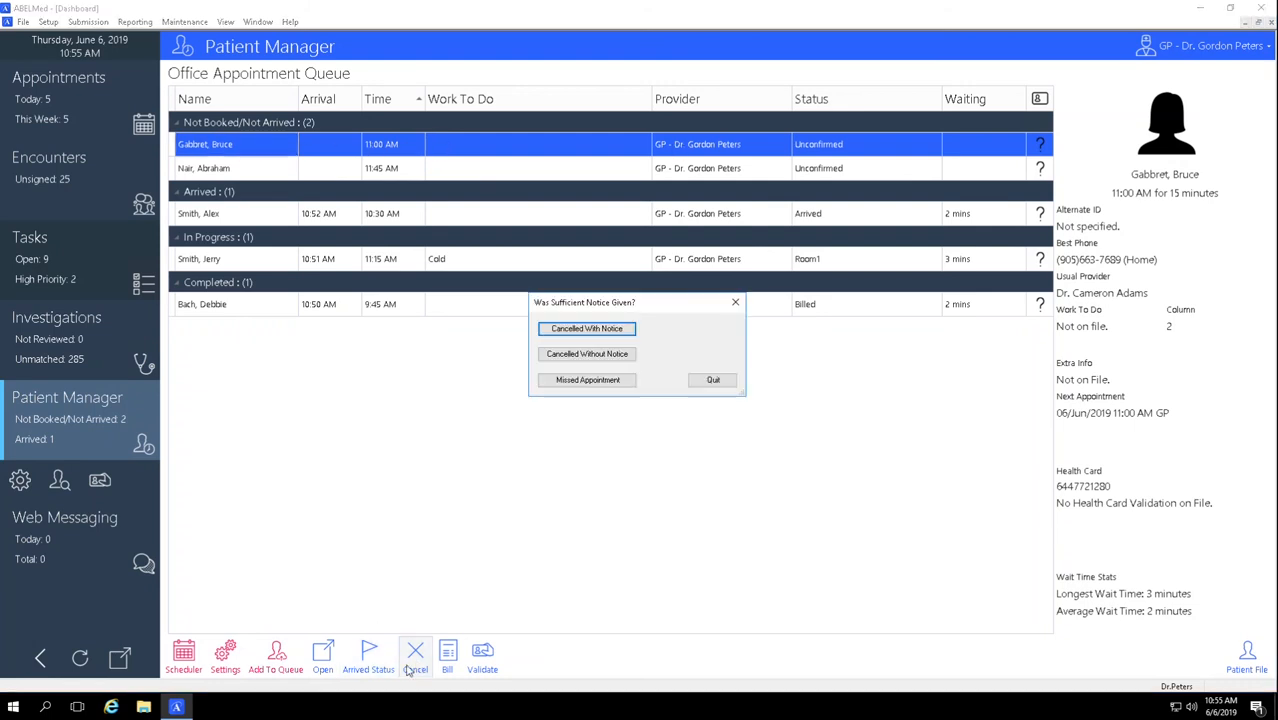
left_click(599, 332)
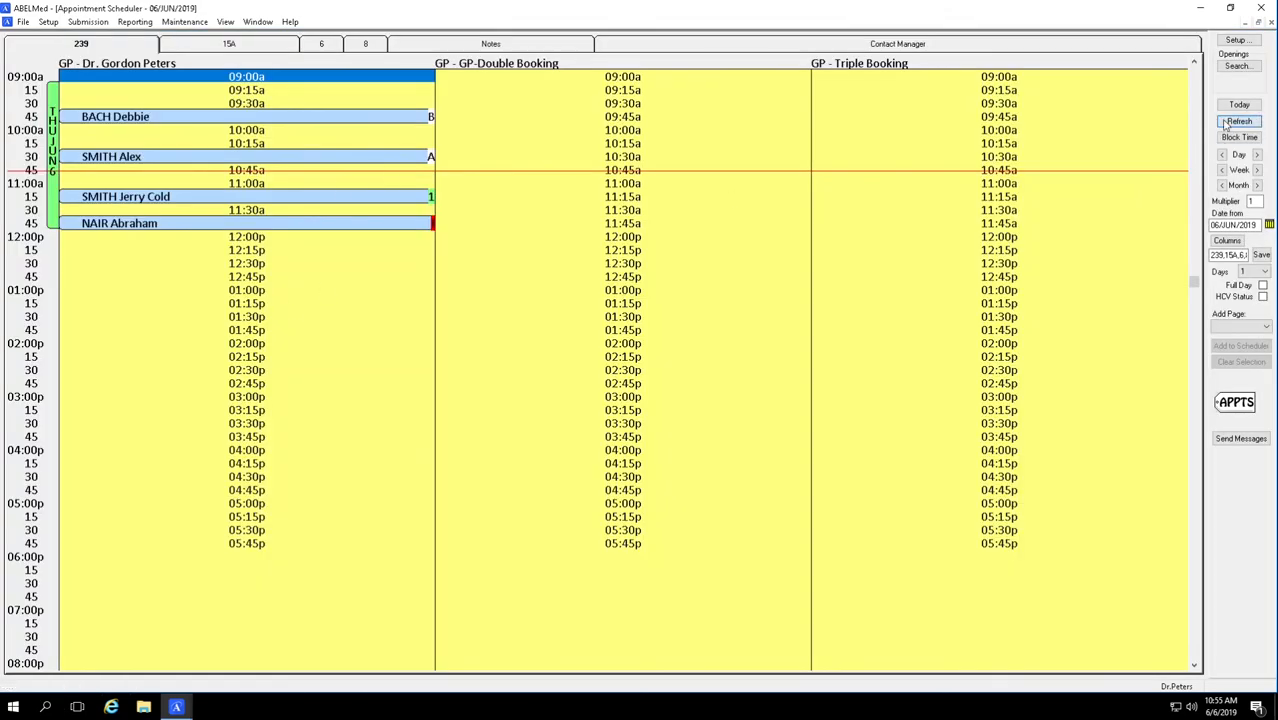
Start a 10:00 AM booking in the scheduler, find the cancelled patient by first name, and check their rebooking contact
left_click(184, 133)
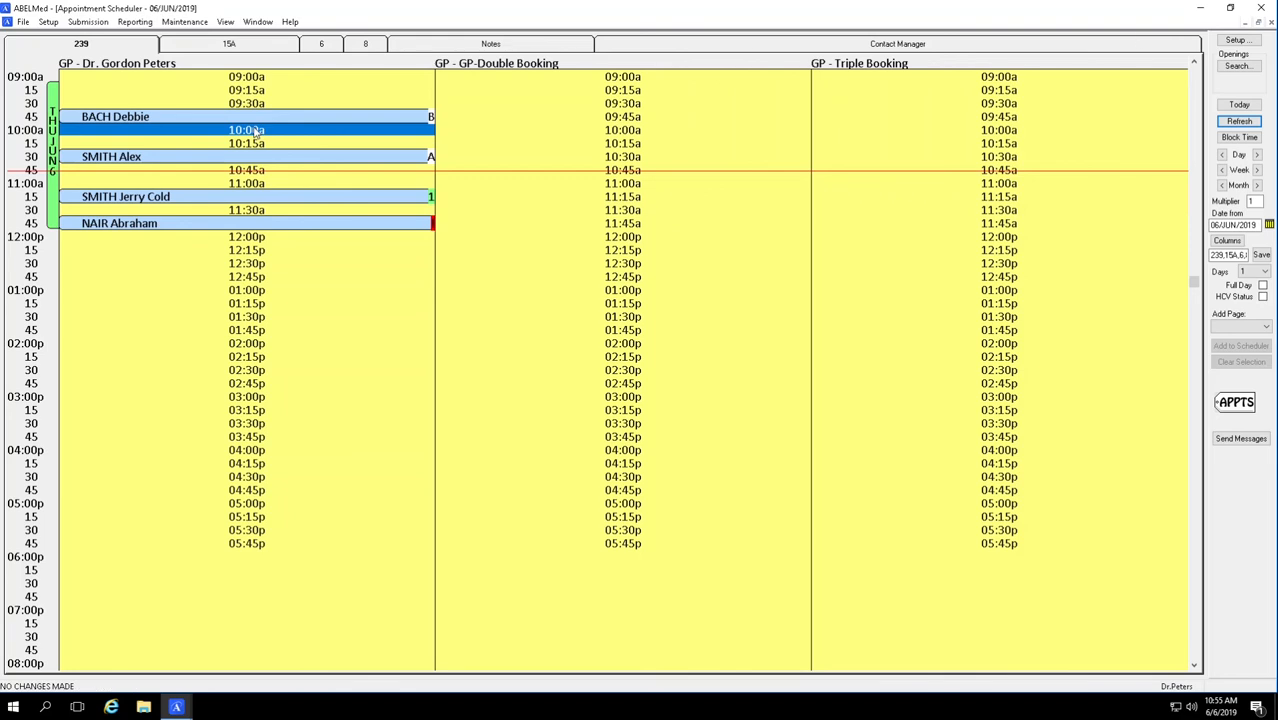
double_click(257, 130)
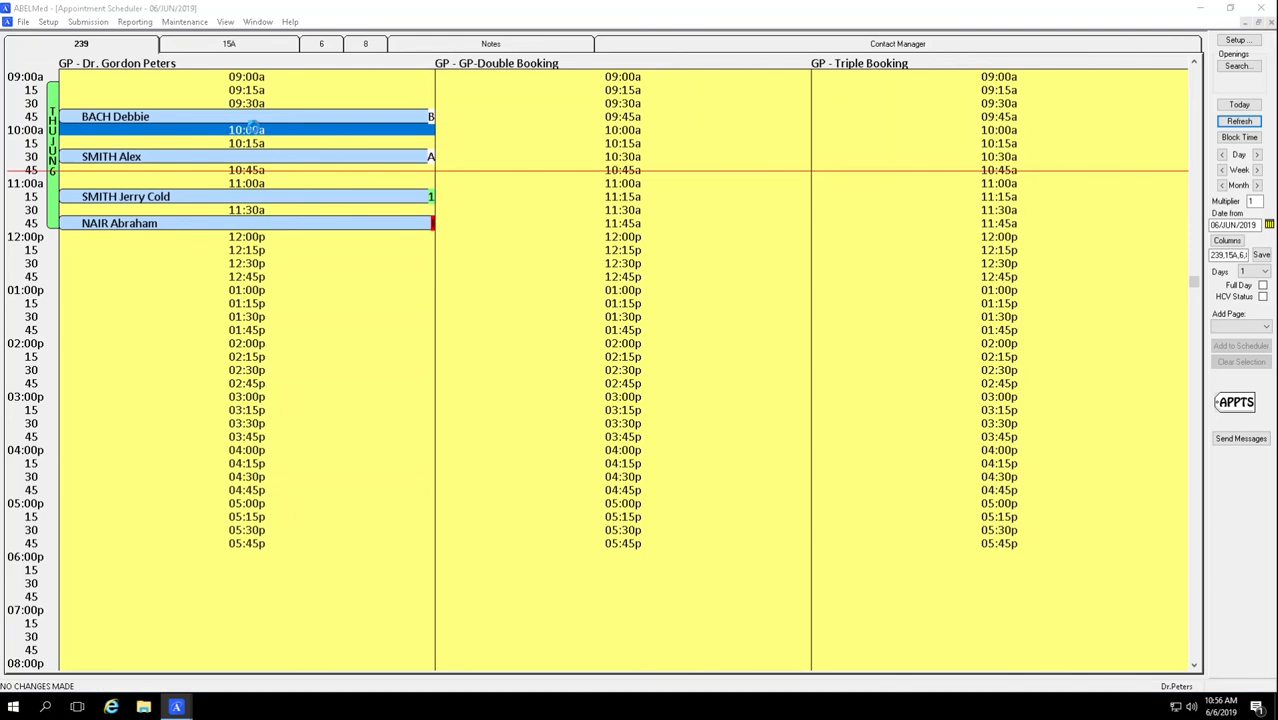
key("Tab")
type("BRUCE")
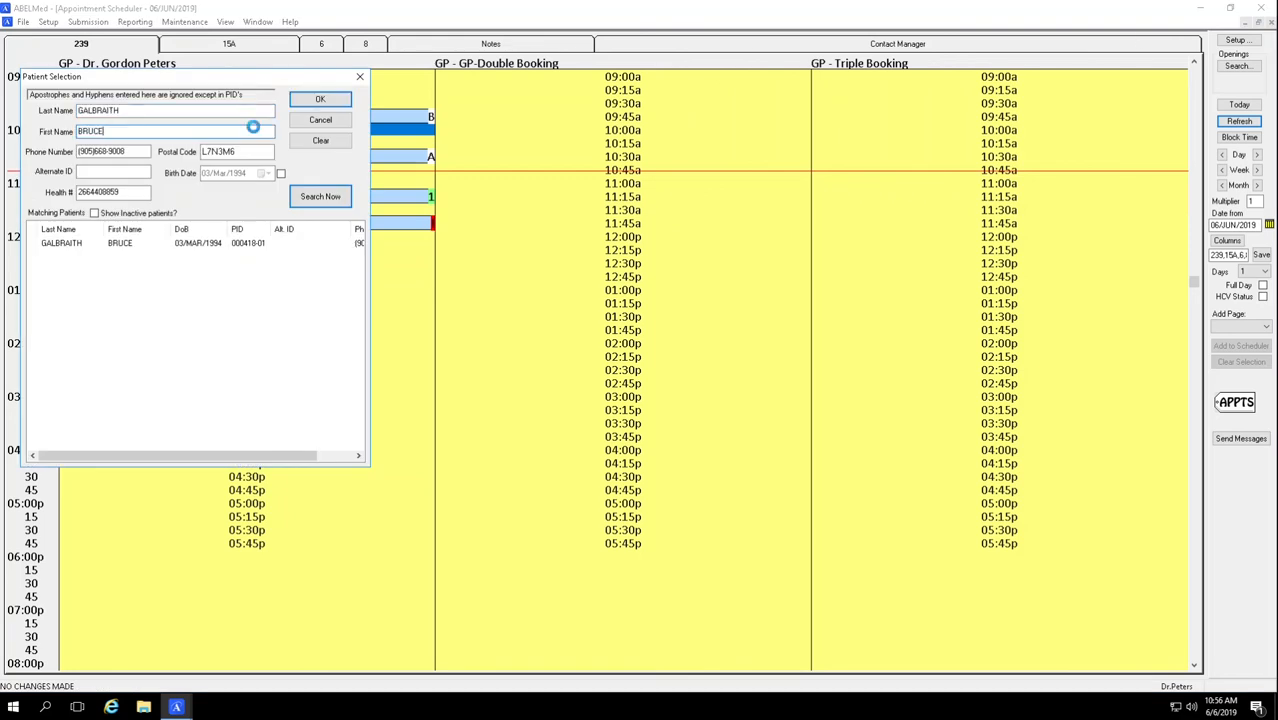
left_click(341, 146)
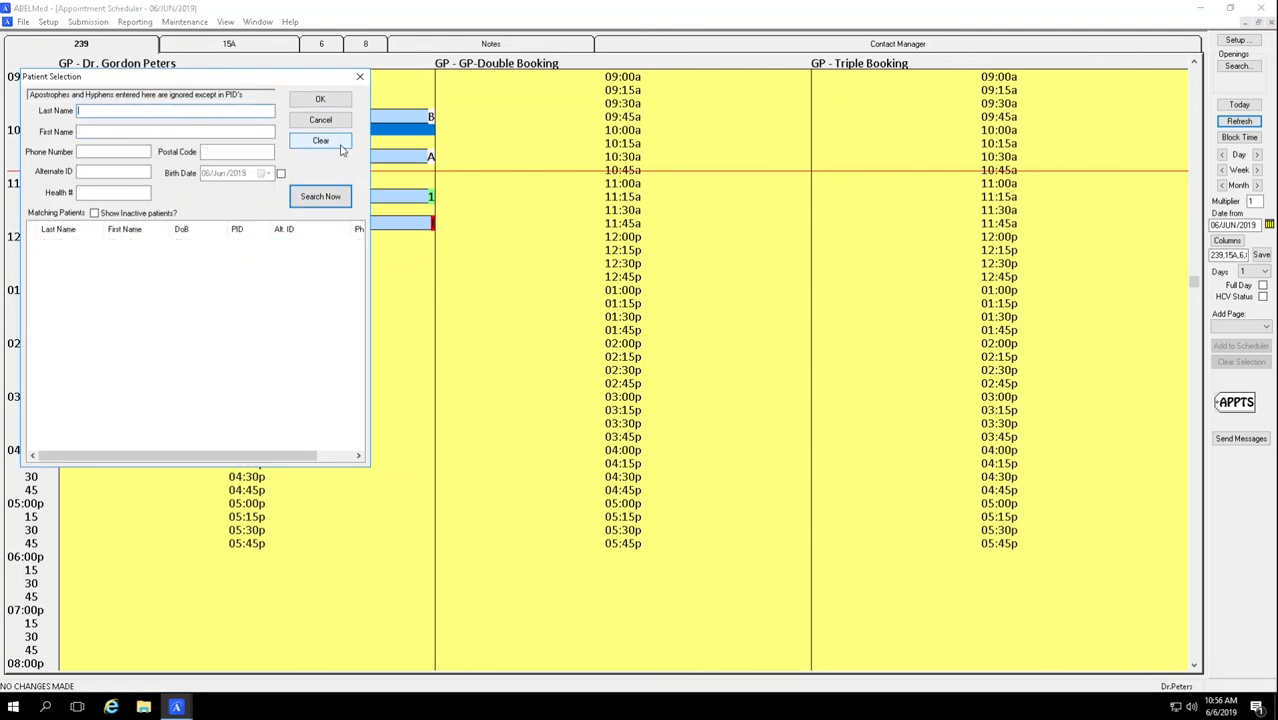
key("Return")
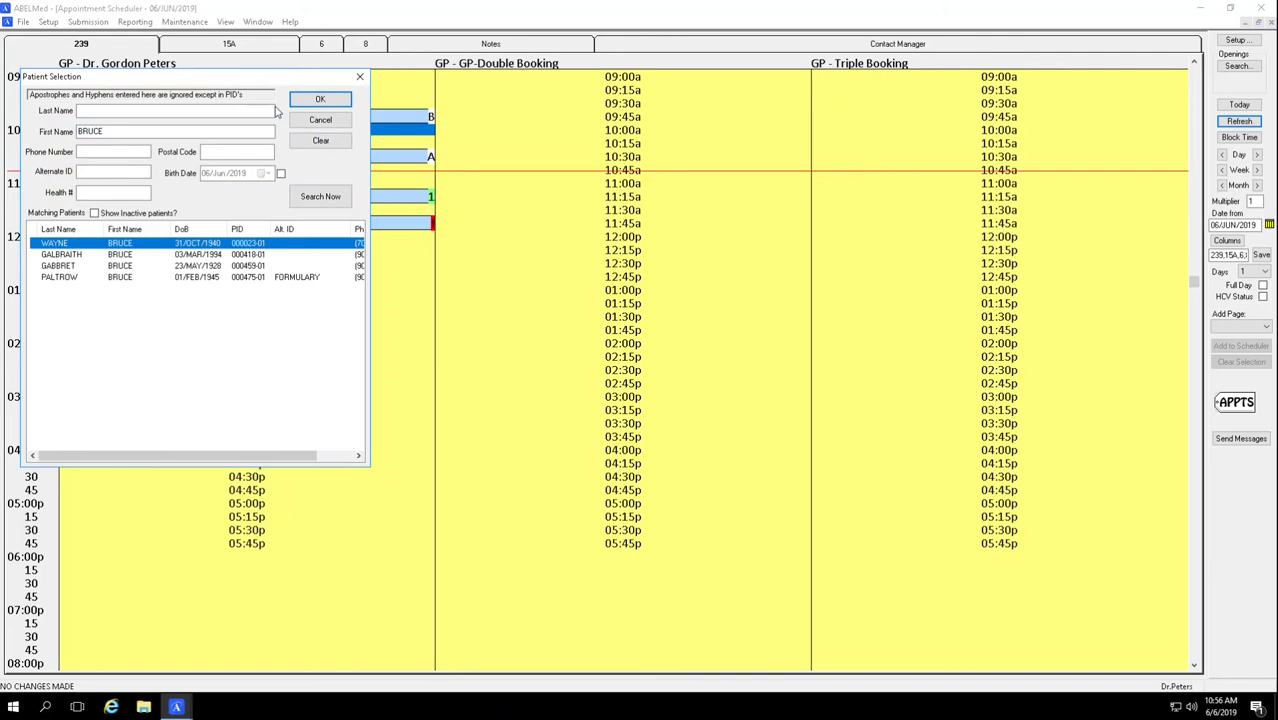
double_click(74, 267)
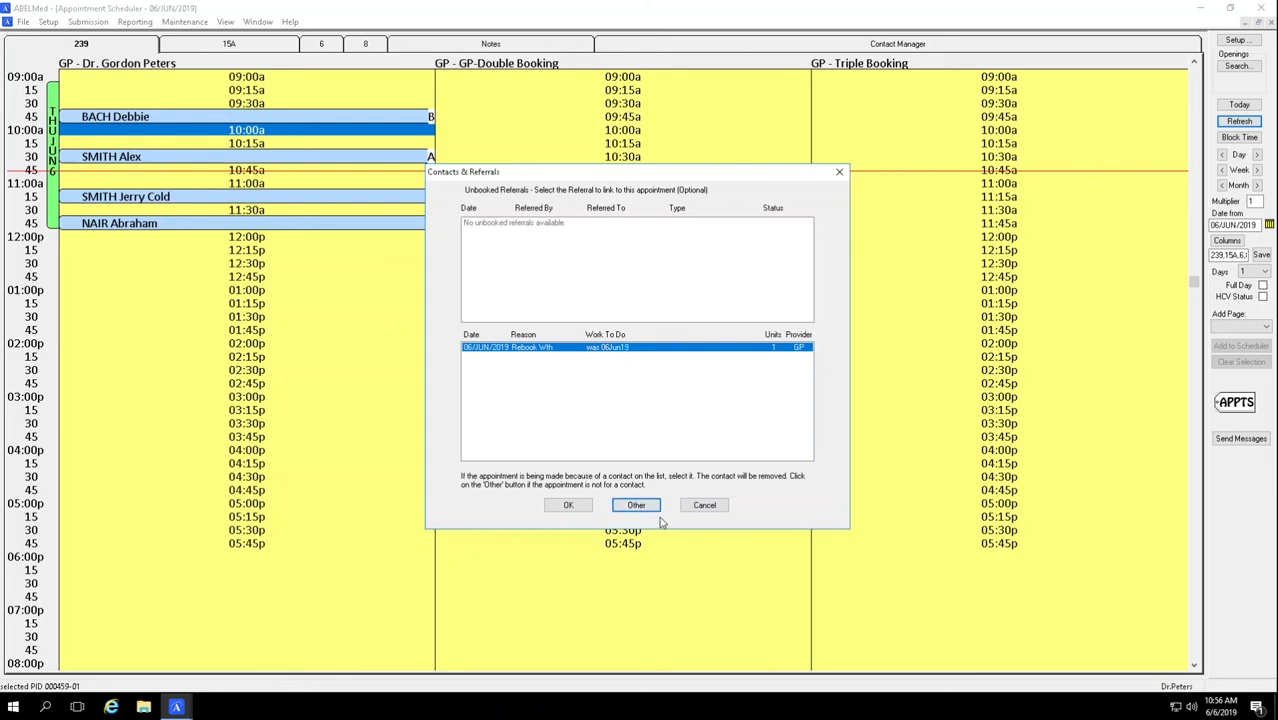
Abandon the 10:00 AM booking, close the scheduler and refresh the Patient Manager queue
left_click(690, 505)
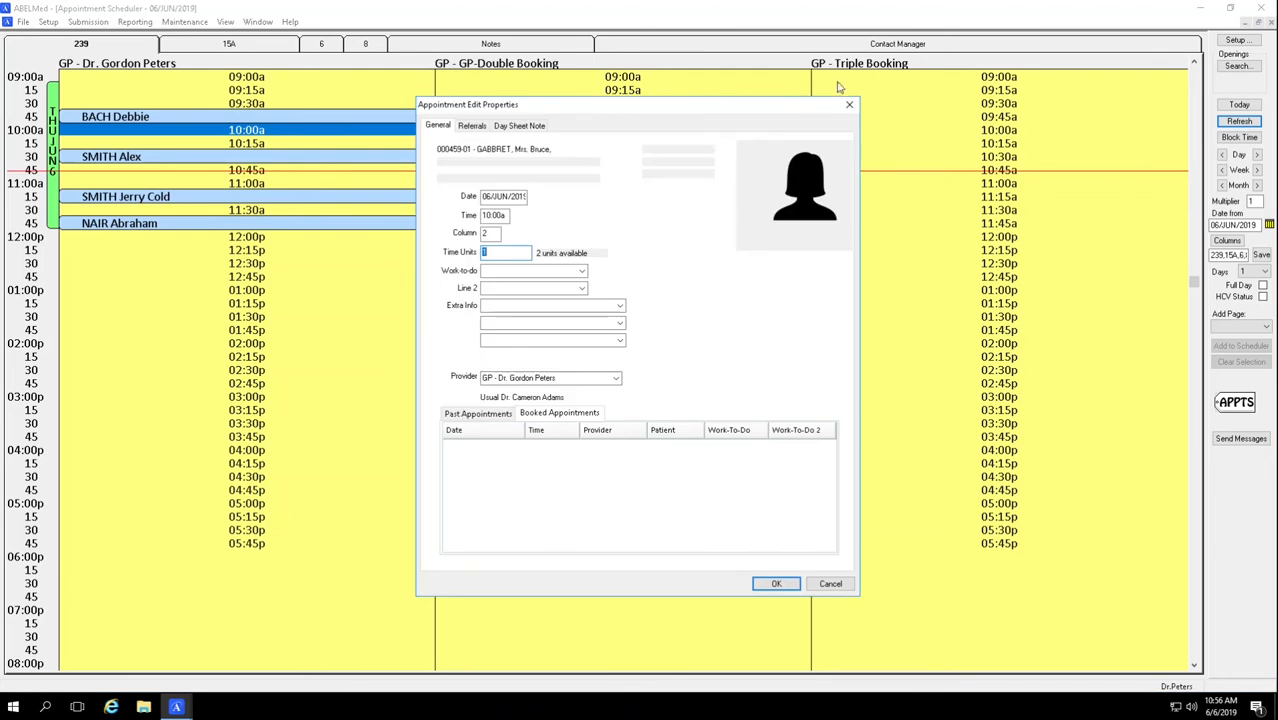
left_click(849, 104)
left_click(676, 383)
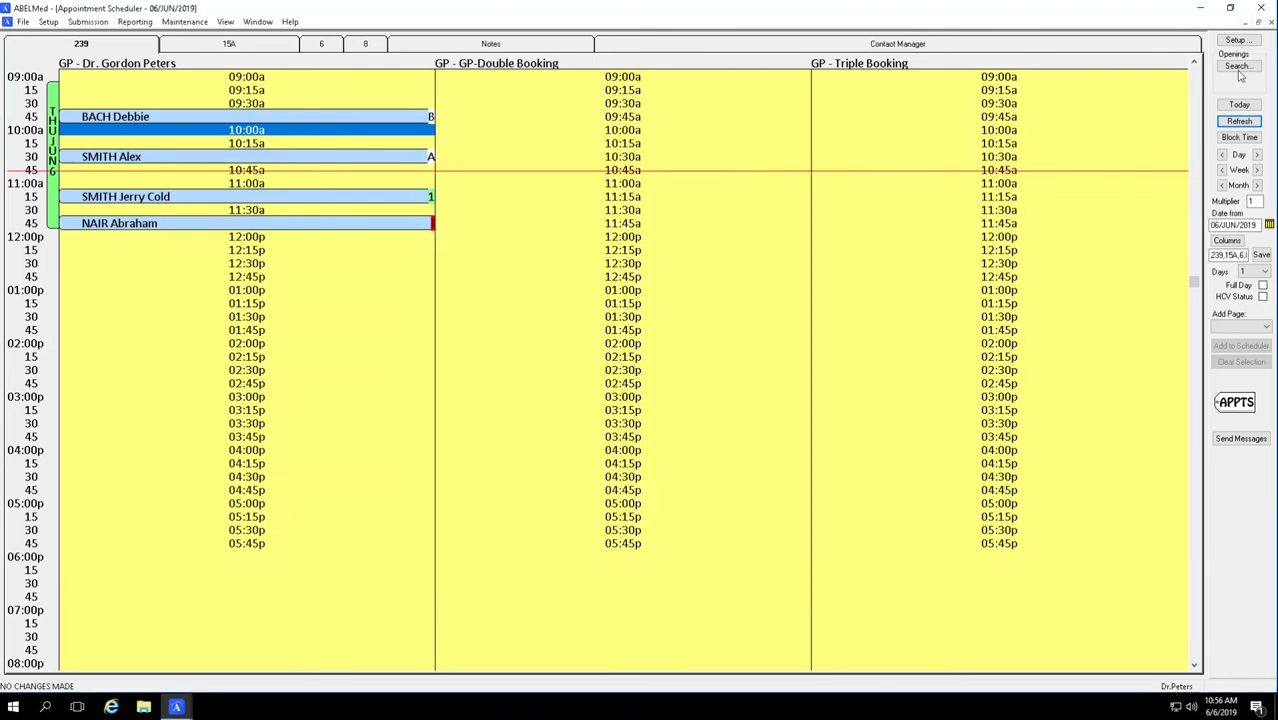
left_click(1258, 21)
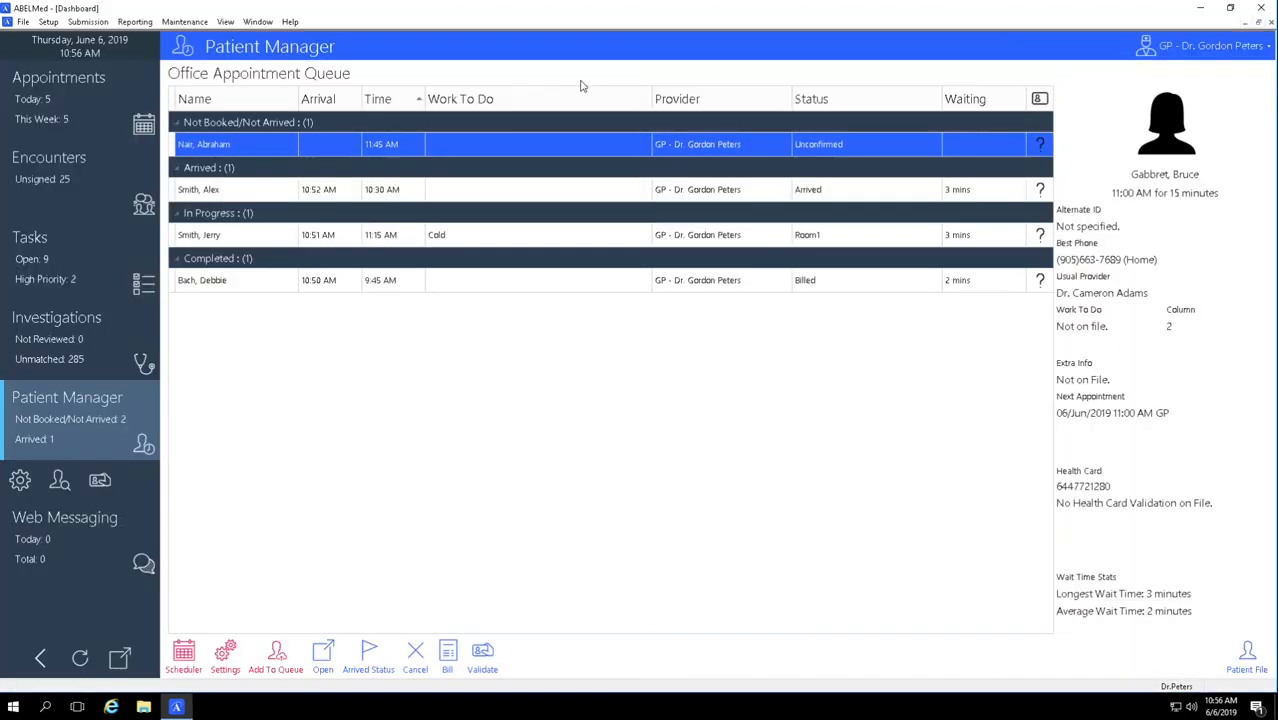
left_click(81, 658)
Set the status of the 11:15 AM in-progress patient to Billed
left_click(224, 236)
left_click(354, 652)
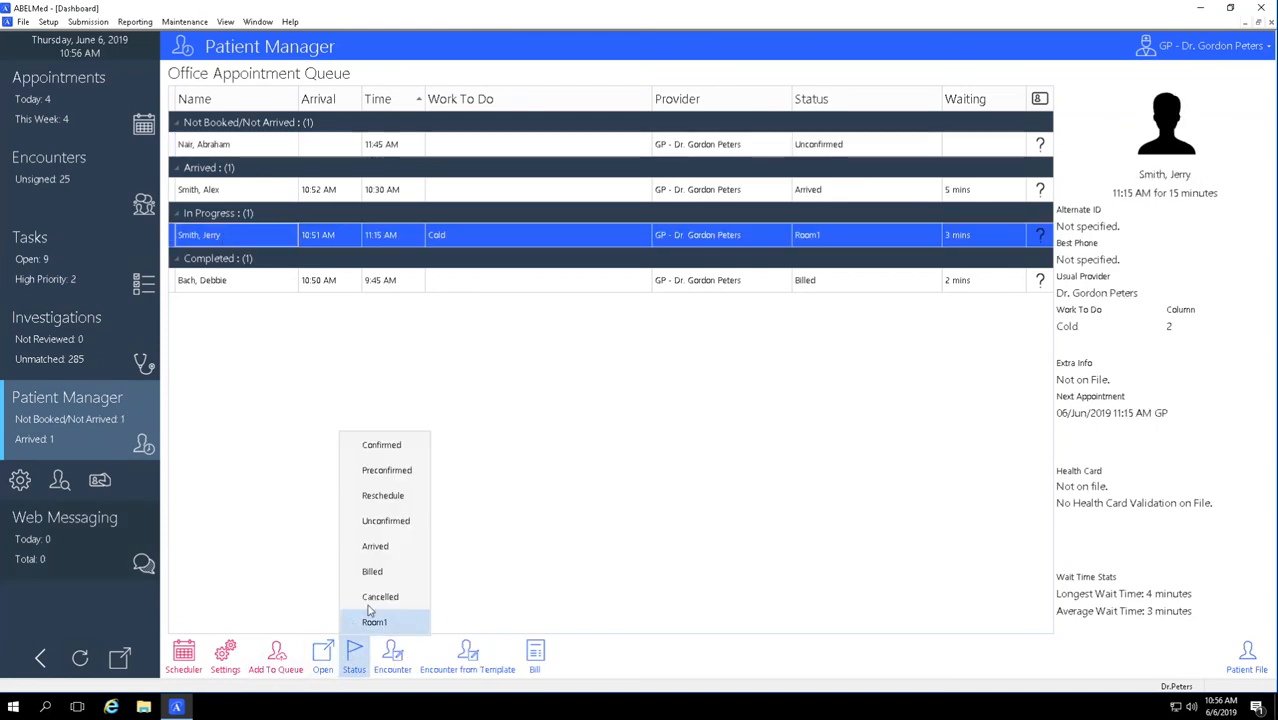
left_click(372, 571)
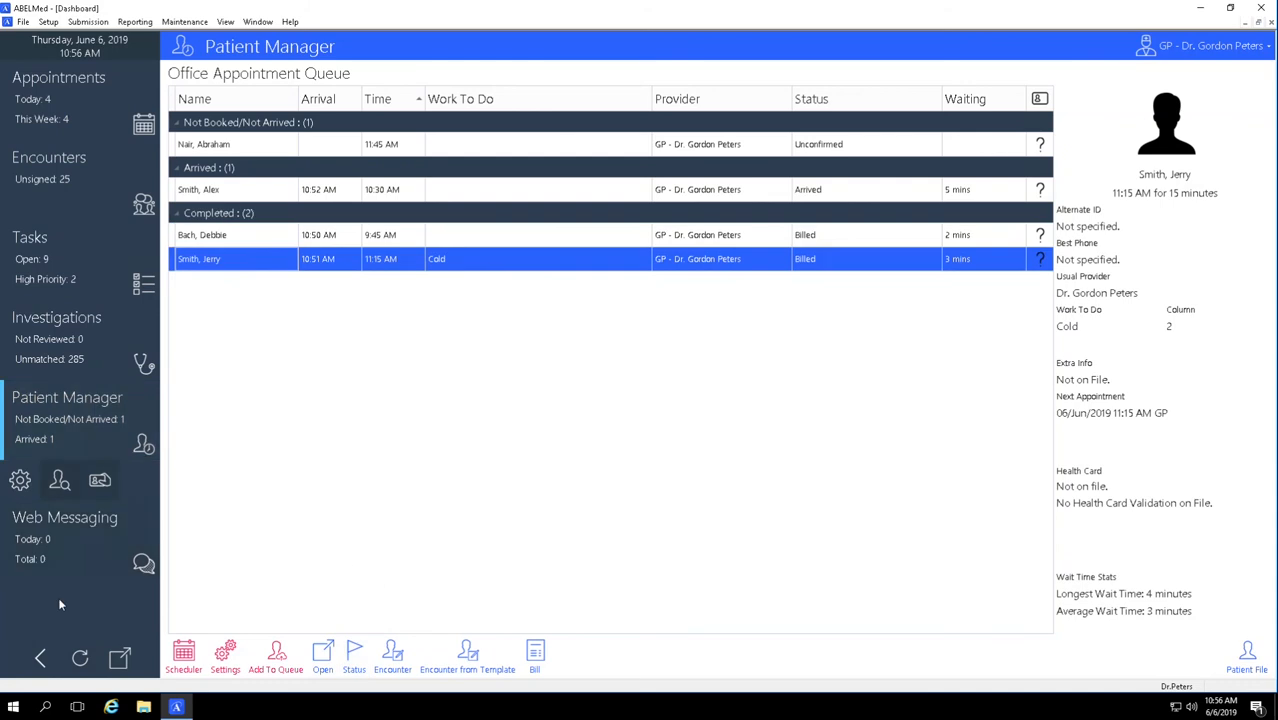